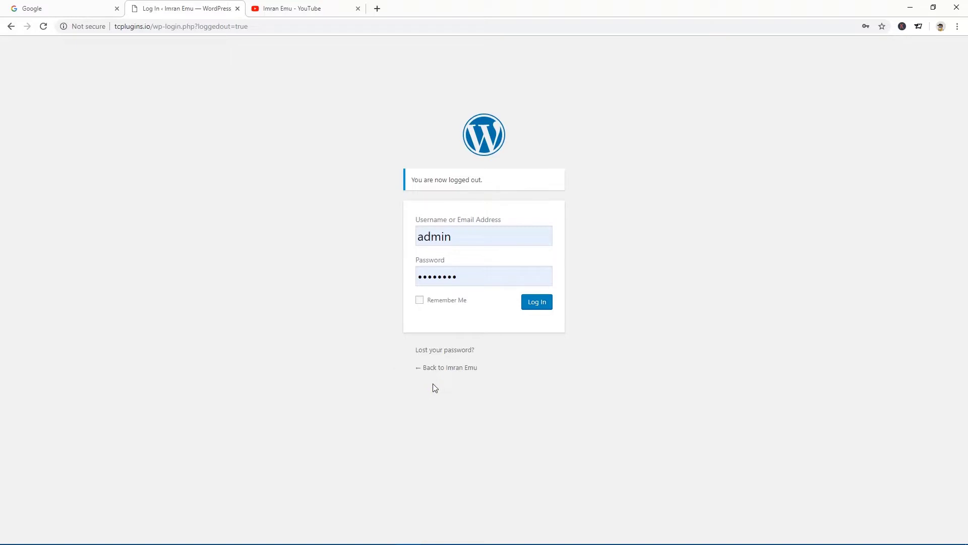
- Browse the uploaded videos on the YouTube channel that is already open
click(289, 6)
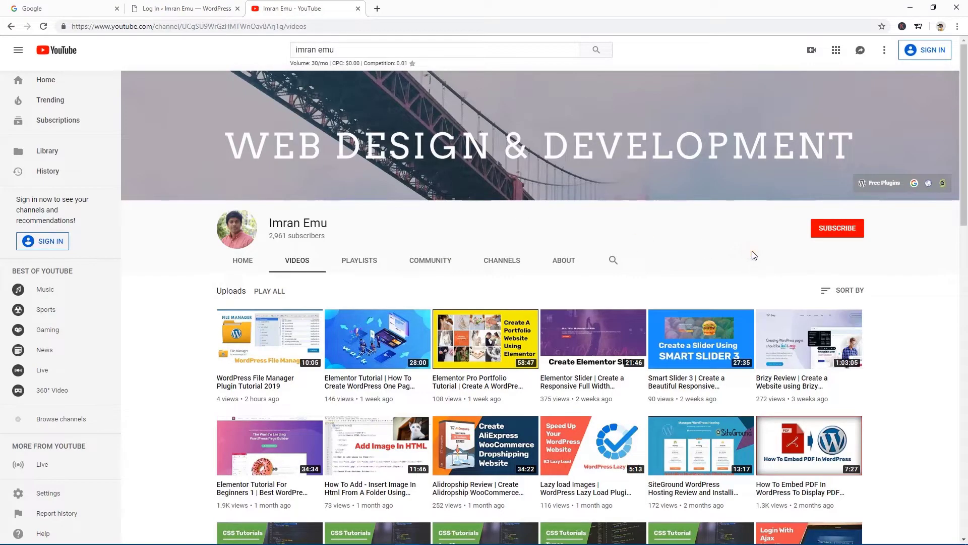
click(827, 240)
scroll(414, 326, down, 2)
scroll(414, 327, down, 2)
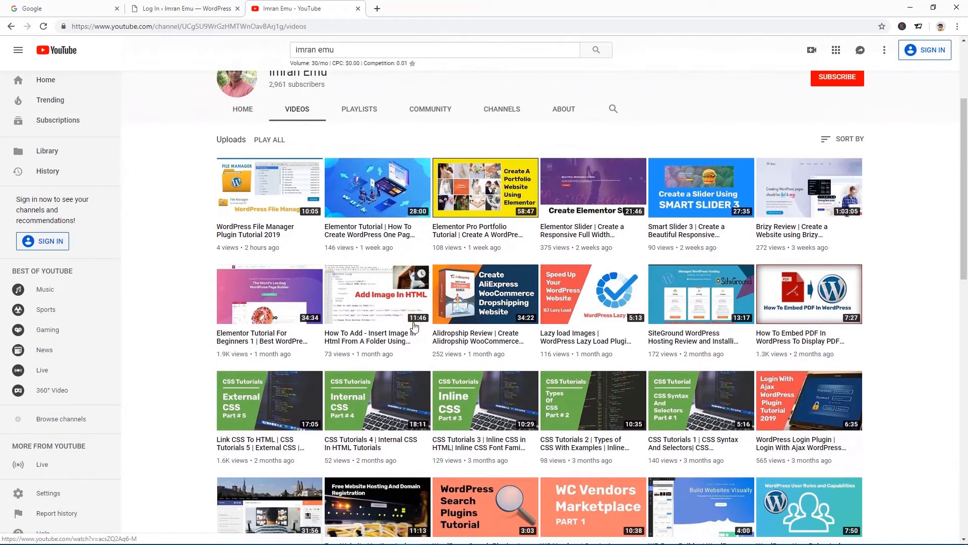
scroll(414, 326, down, 2)
scroll(414, 326, down, 7)
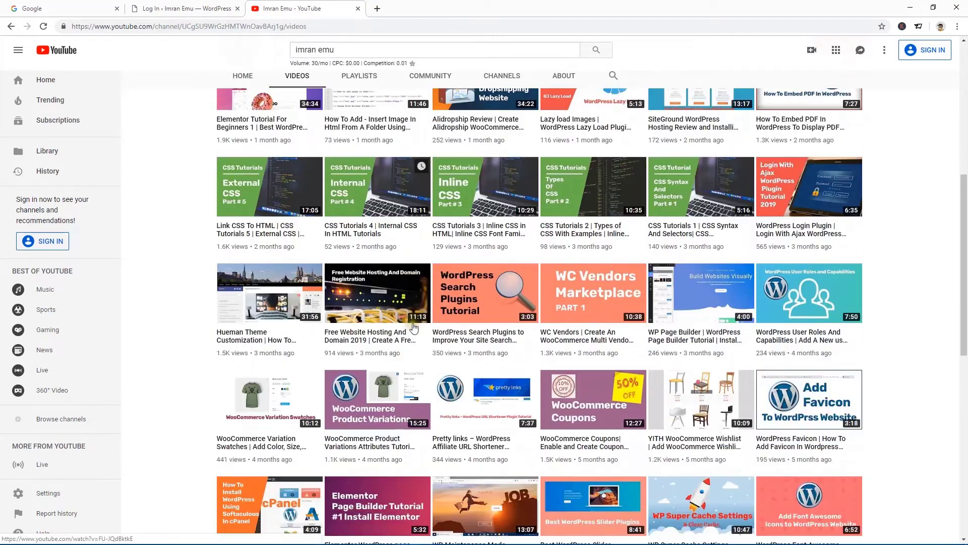
scroll(414, 329, up, 3)
scroll(414, 328, up, 9)
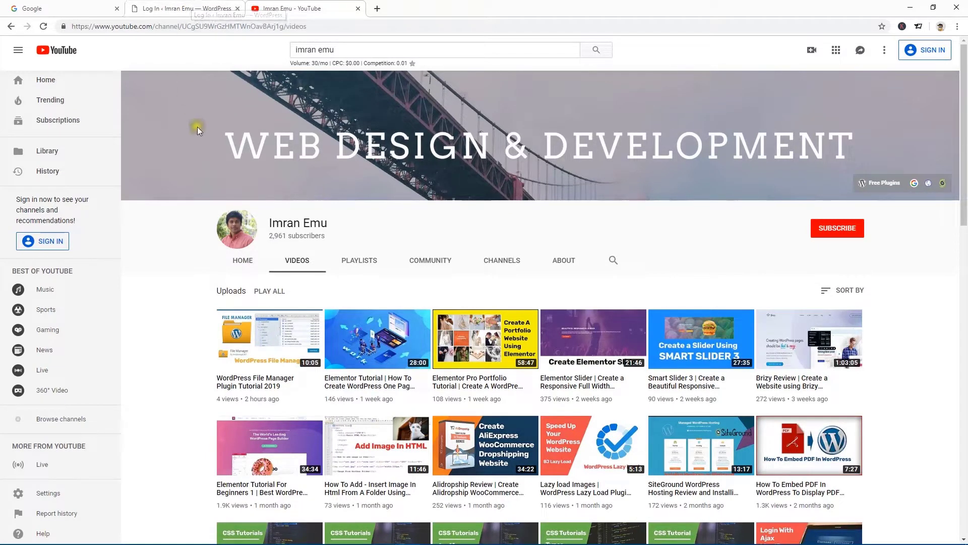
- Return to the WordPress login page and log in to the site's dashboard with the saved credentials
click(158, 4)
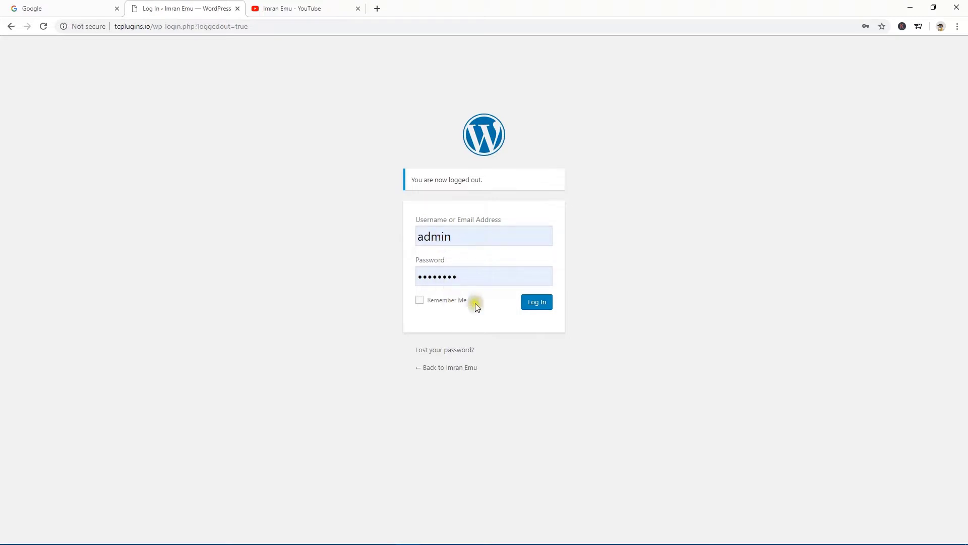
click(538, 303)
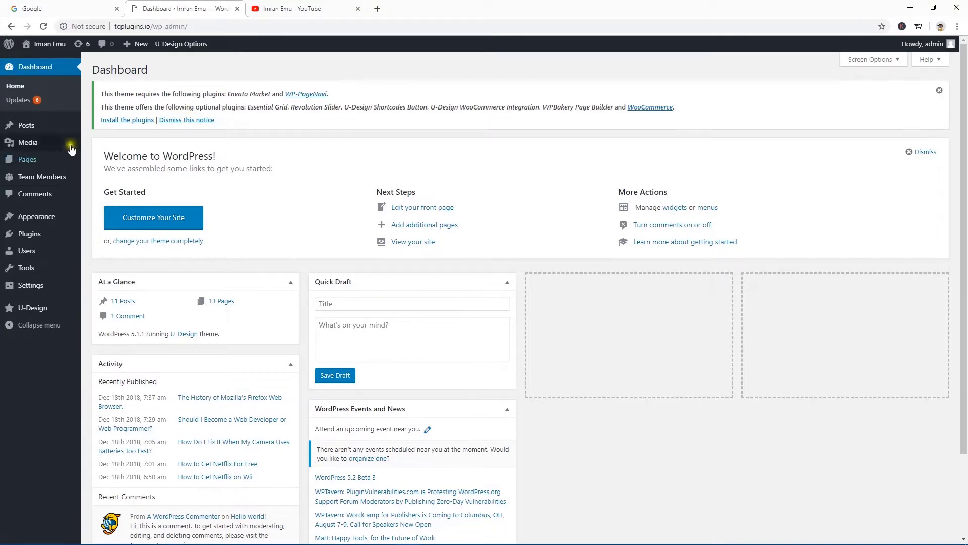
click(67, 79)
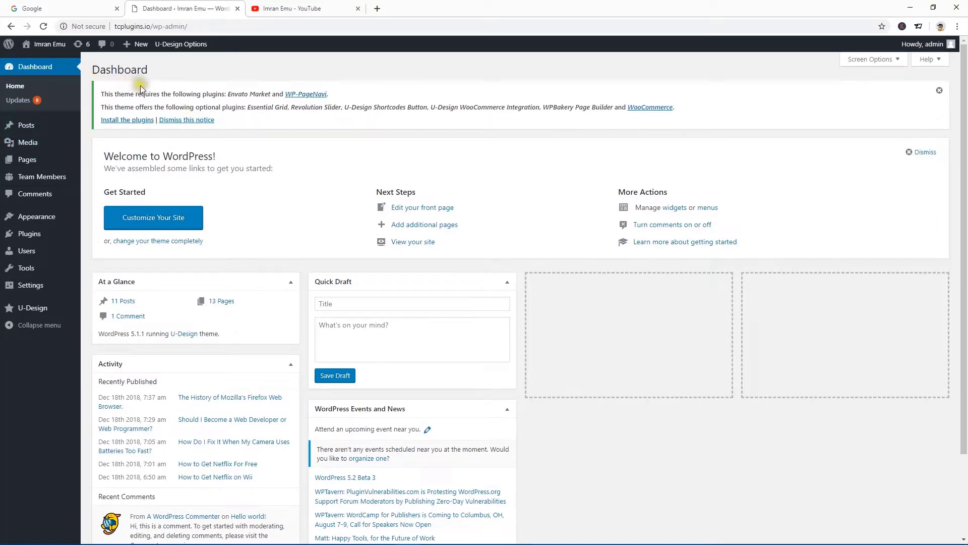
- Search for new plugins with "custom login", and install and activate Custom Login Page Customizer | LoginPress
mouse_move(51, 235)
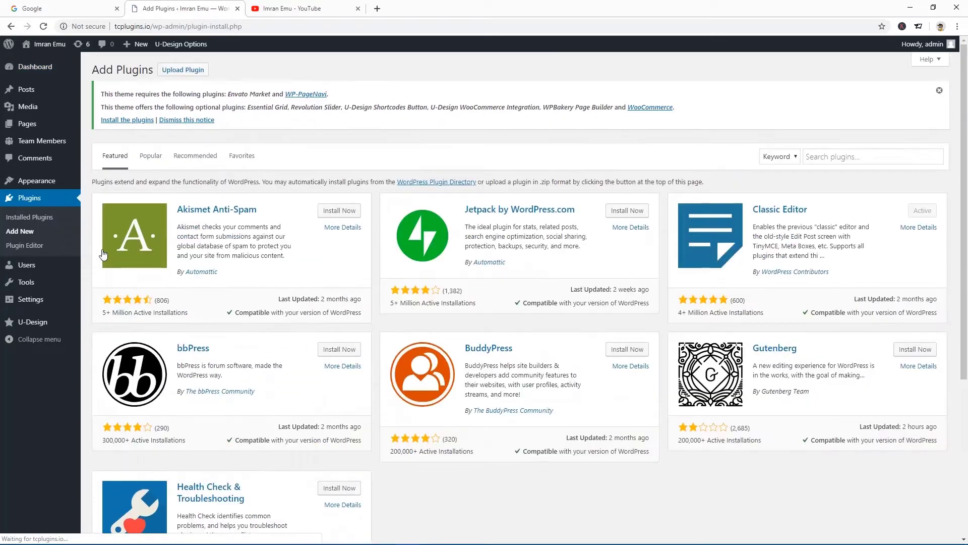
click(825, 156)
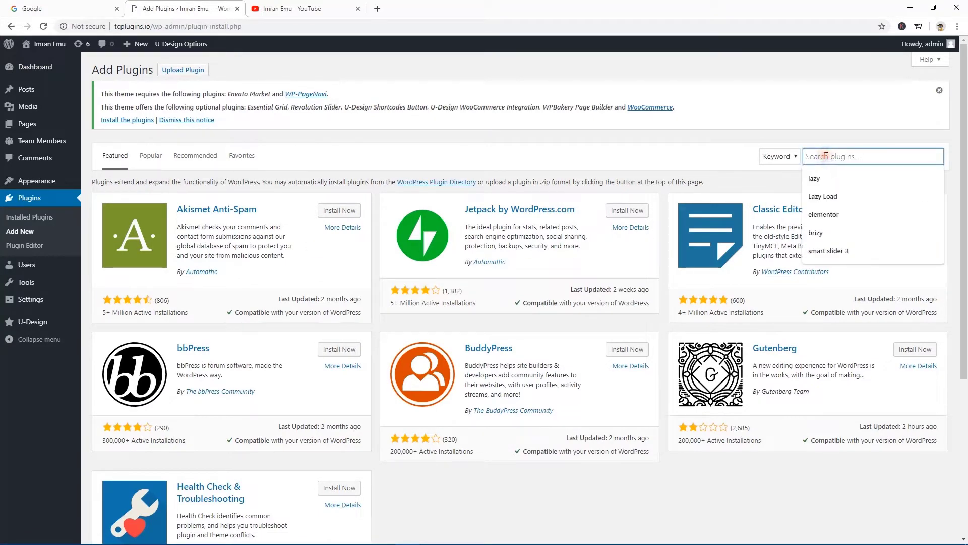
text(custom login)
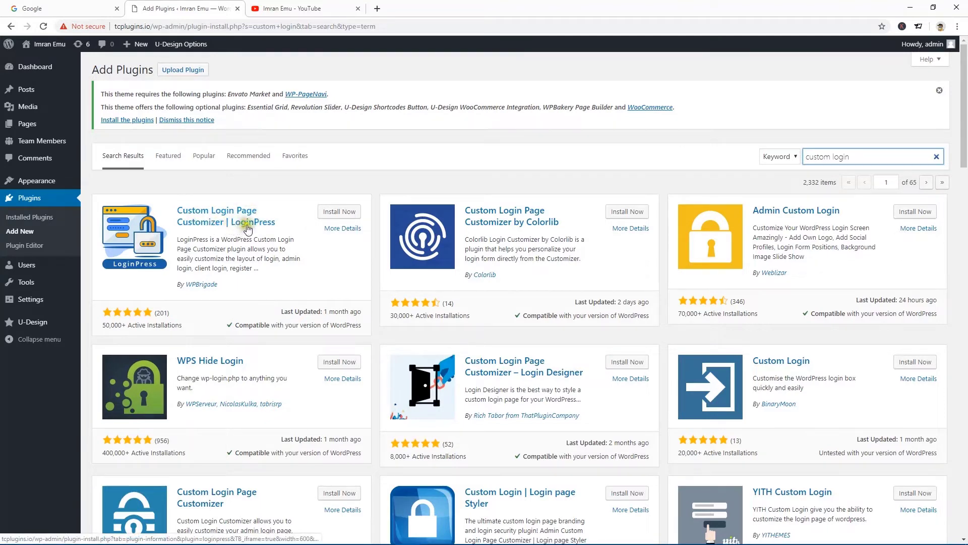
click(337, 217)
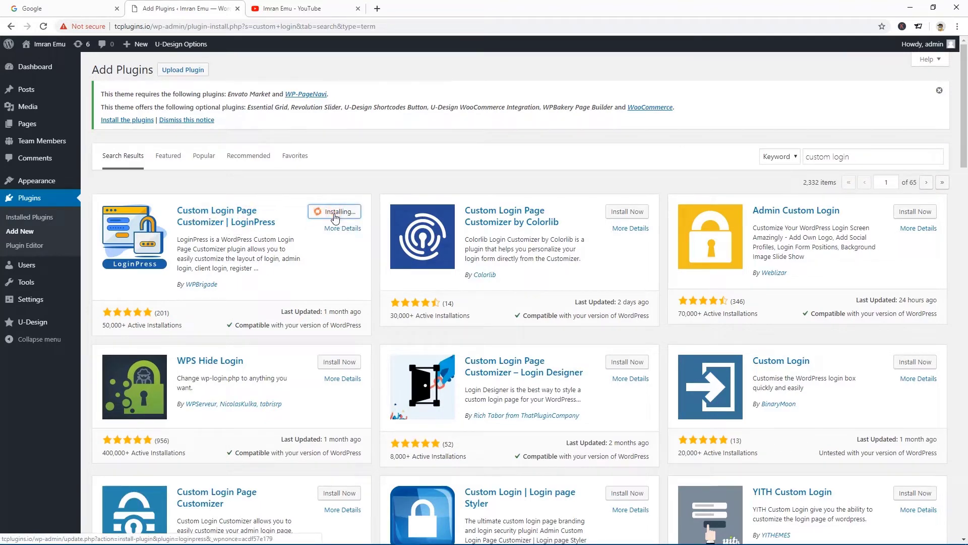
click(335, 212)
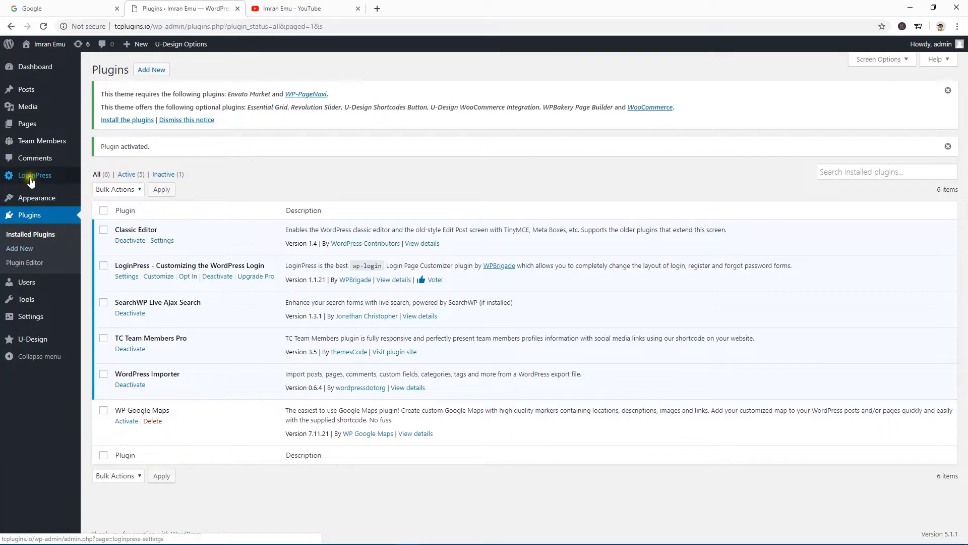
- In the LoginPress settings, set the login order to Both Username Or Email Address and save the changes
mouse_move(31, 180)
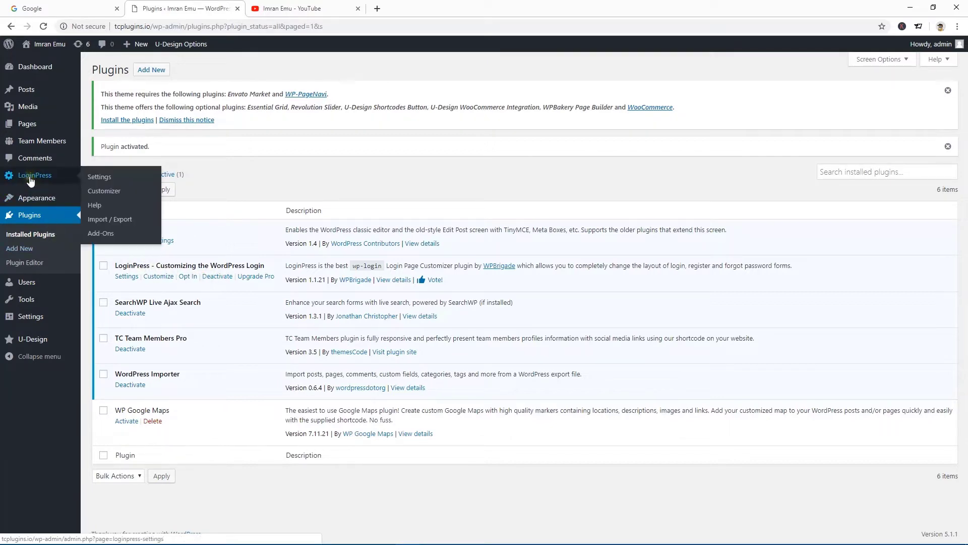
click(102, 179)
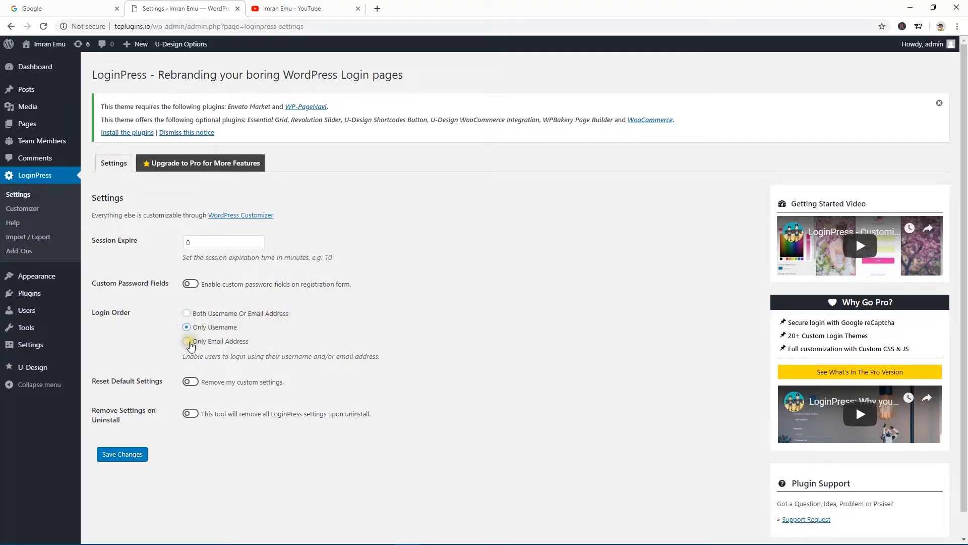
click(187, 341)
click(190, 314)
click(120, 456)
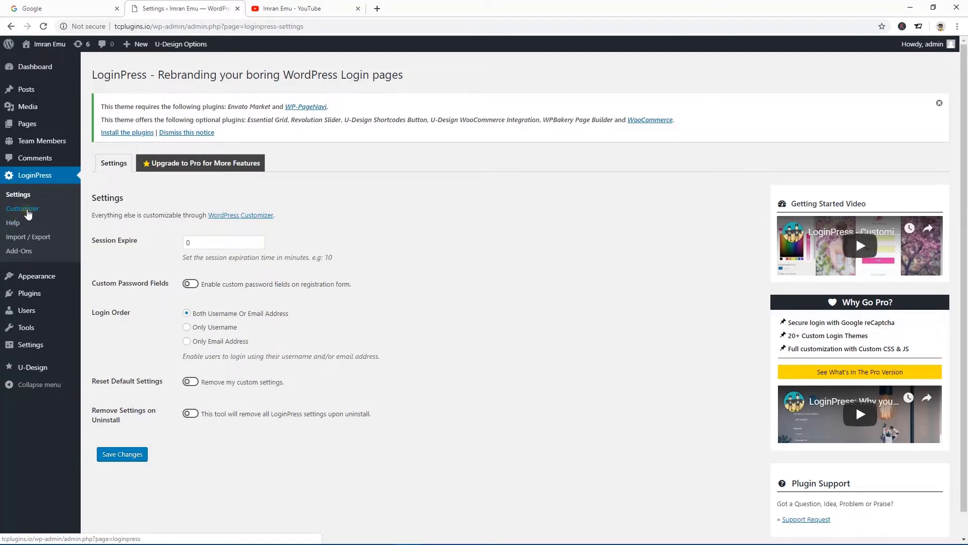
- Open the LoginPress section of the customizer and view the available login page themes
click(29, 211)
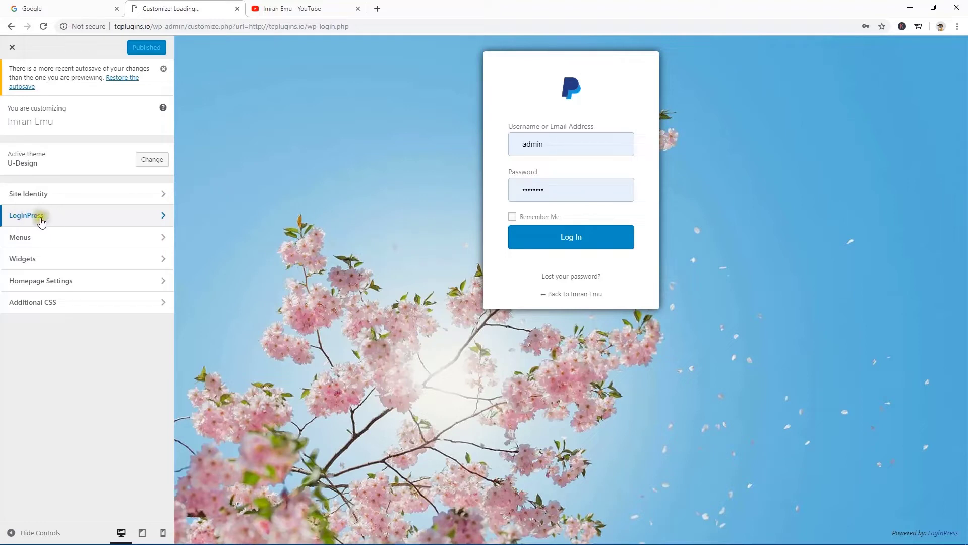
click(147, 216)
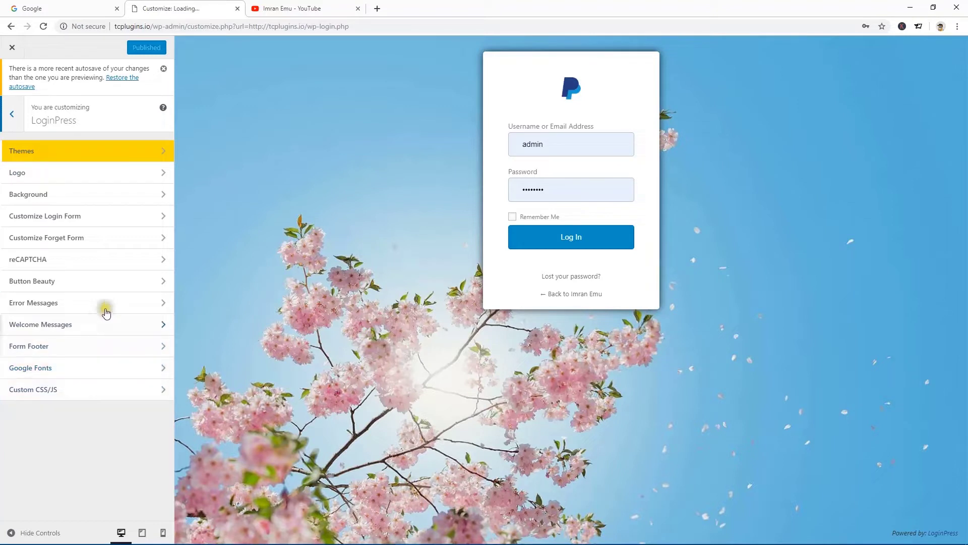
click(91, 160)
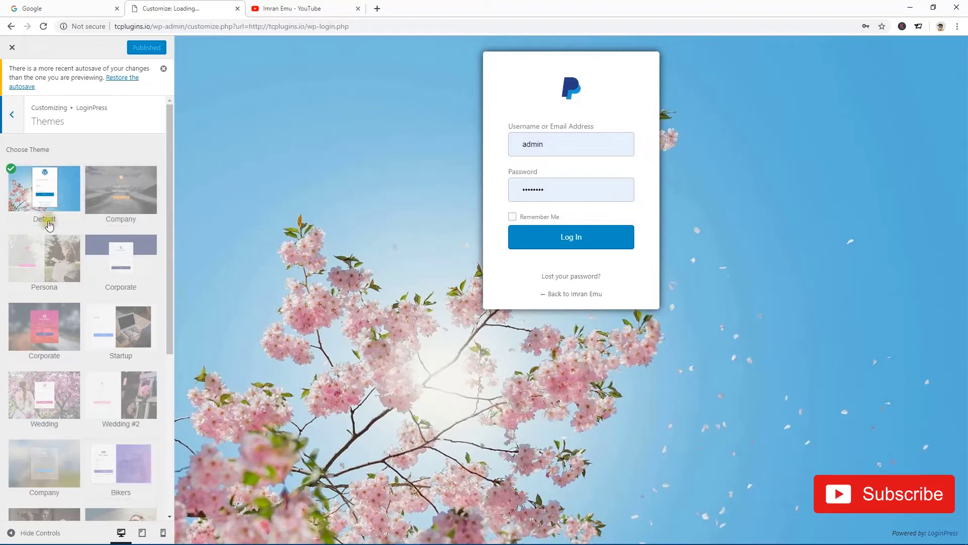
click(14, 117)
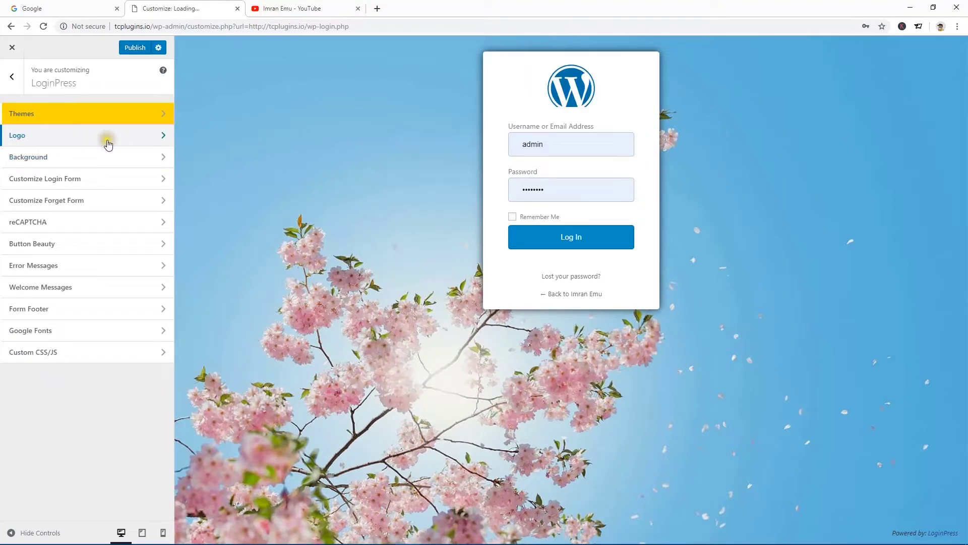
- Upload the image 5.jpg and use it as the login page's logo
click(123, 137)
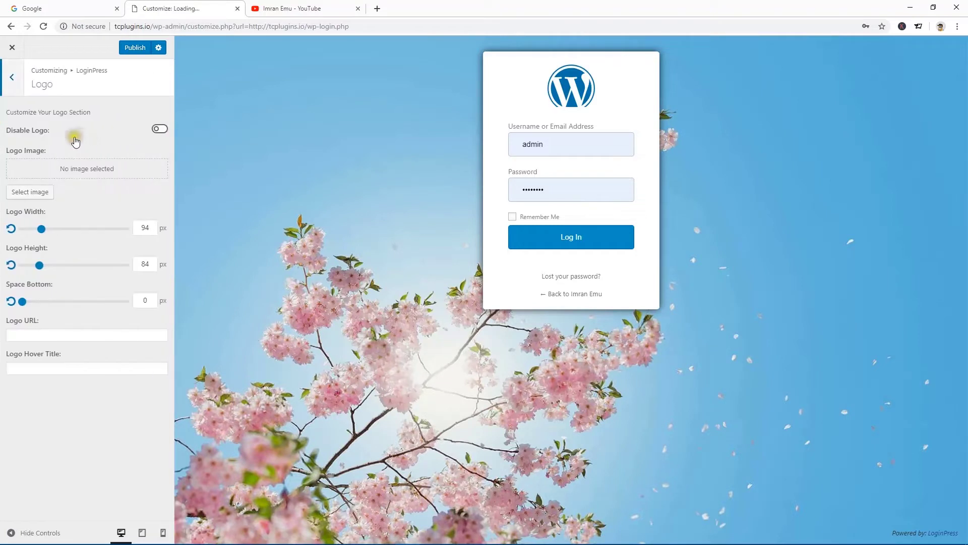
click(28, 195)
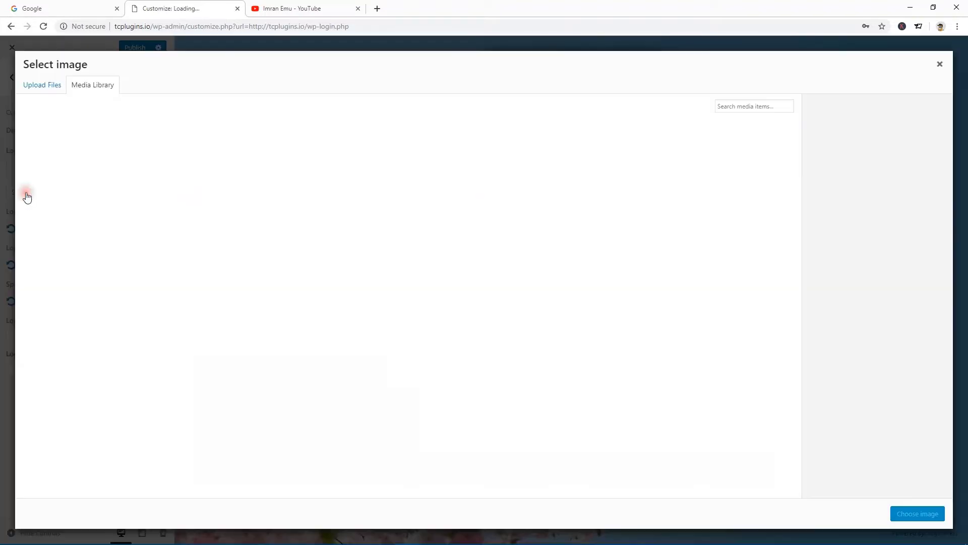
click(41, 89)
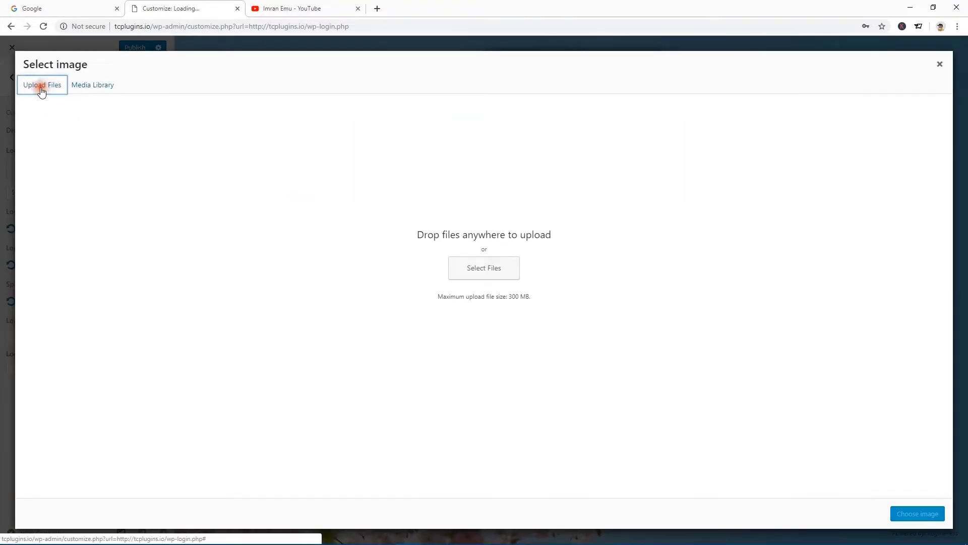
click(478, 271)
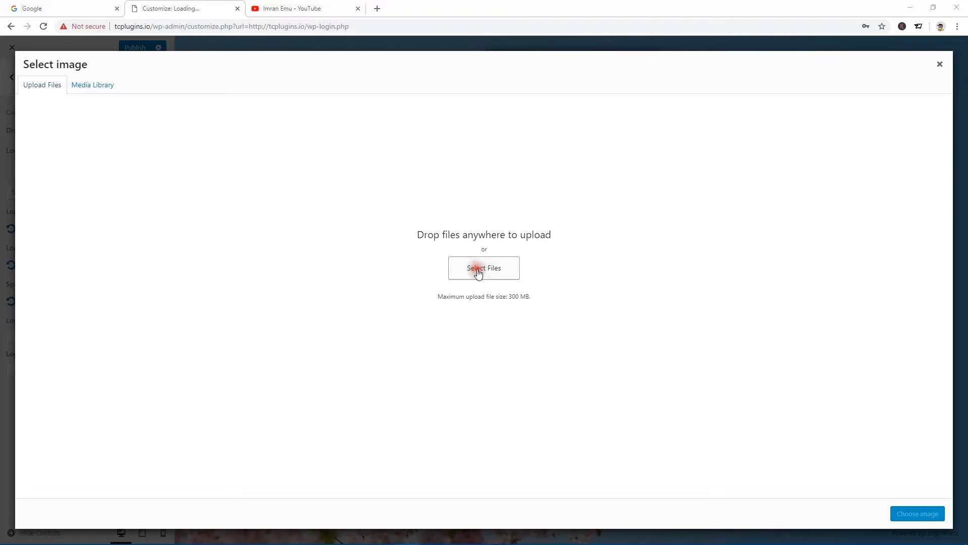
click(862, 505)
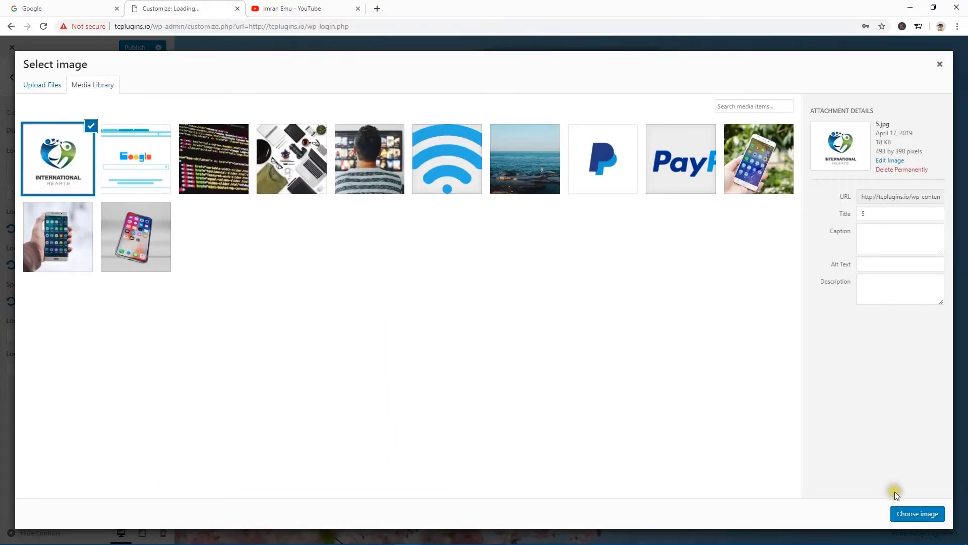
click(920, 516)
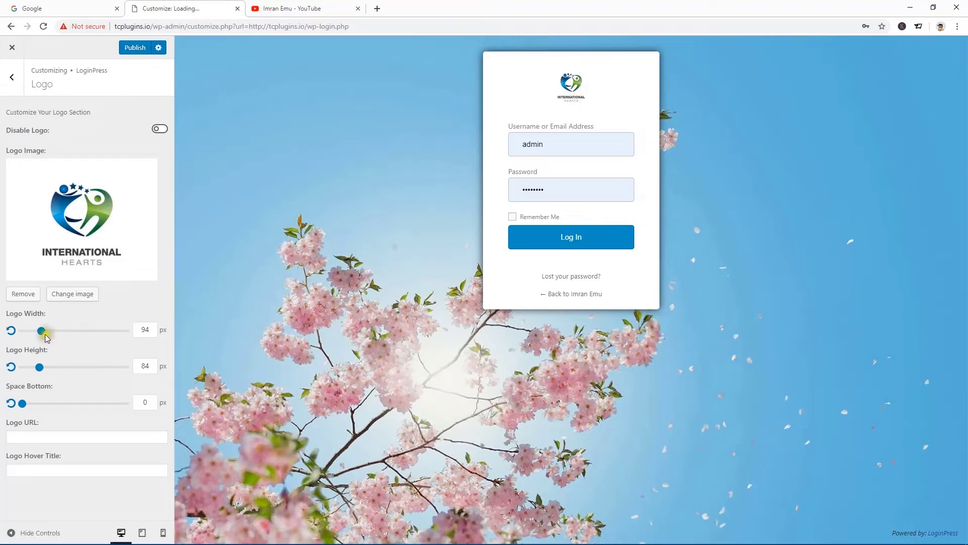
- Enlarge the login page logo to a width of 153 px and a height of 150 px
drag(42, 337, 55, 336)
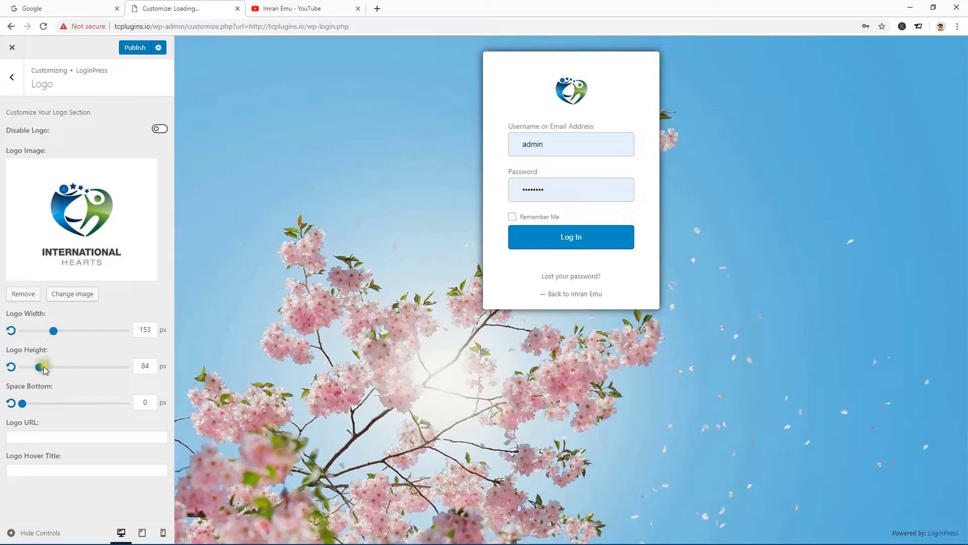
drag(41, 369, 54, 372)
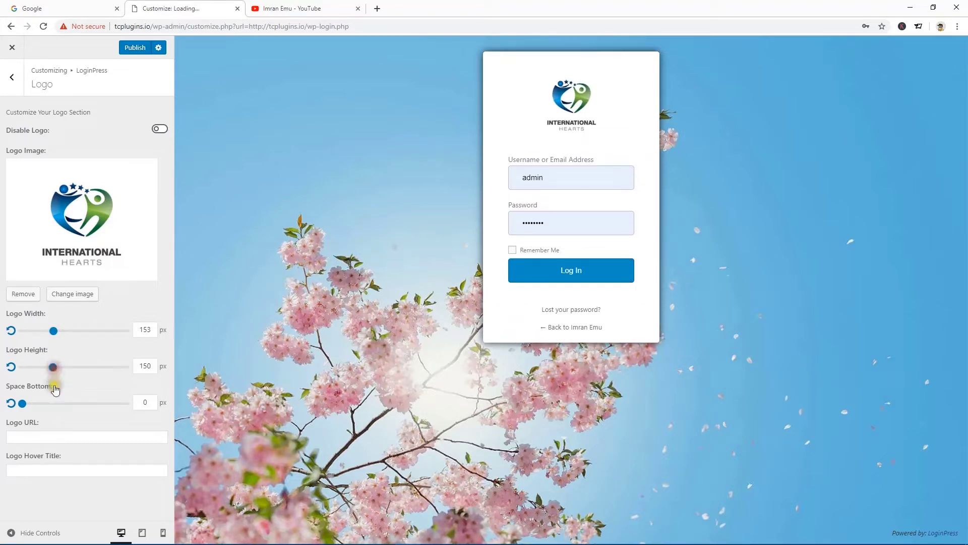
- Set the logo hover title to "ThemesCode" and publish the customizer changes
click(48, 434)
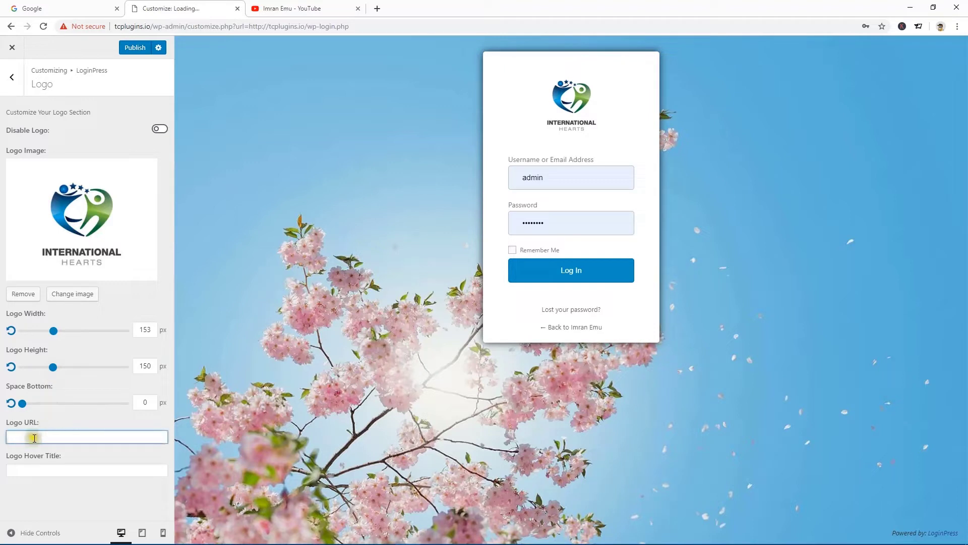
click(37, 470)
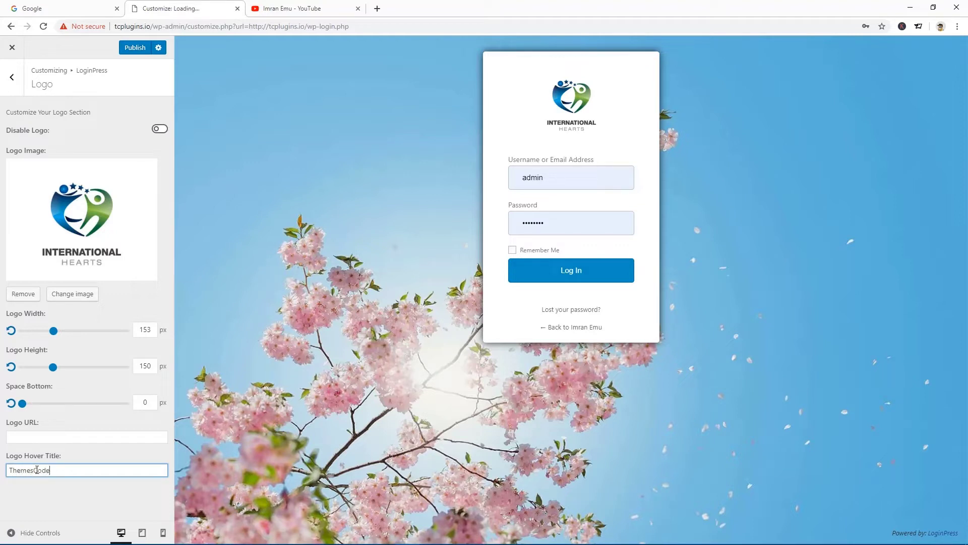
click(86, 495)
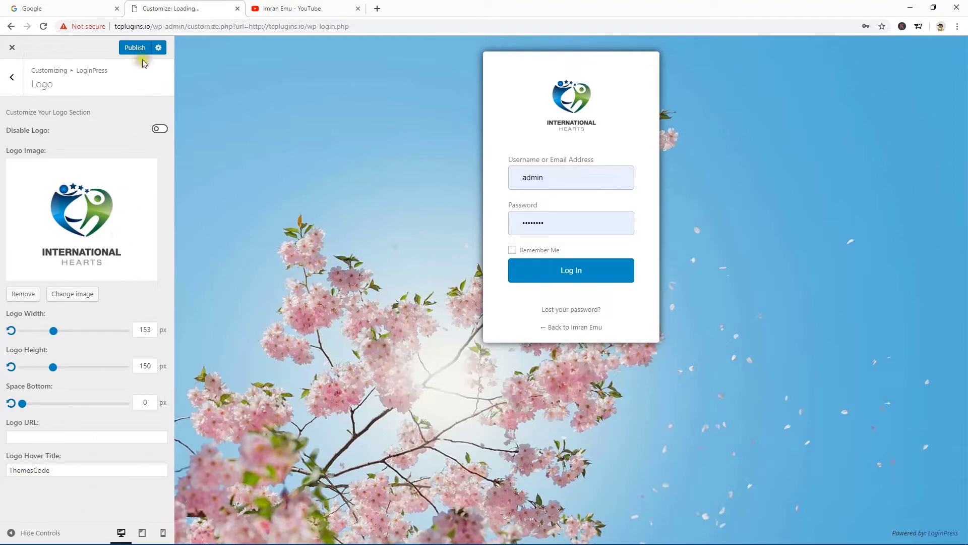
click(135, 48)
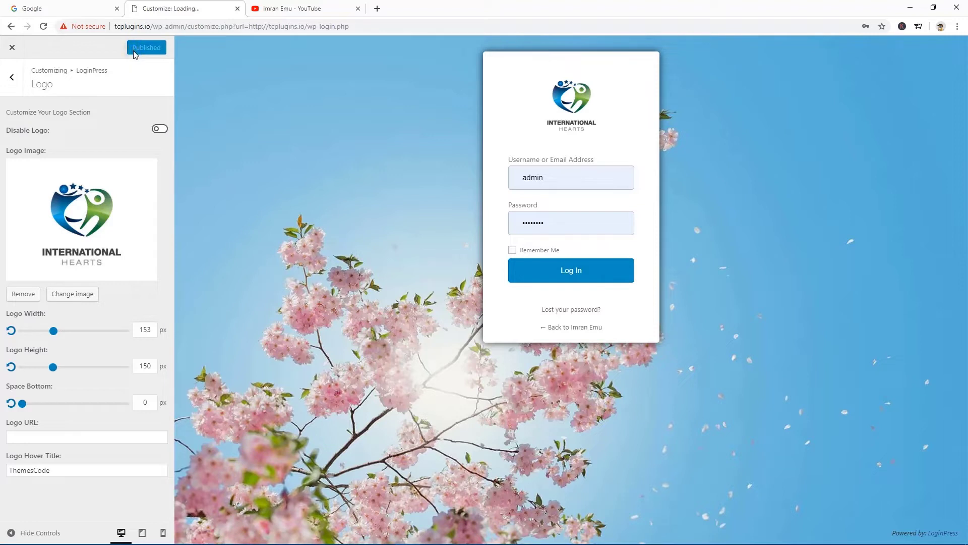
- In the LoginPress background settings, try the forest cyclist image and apply the dark blue night canyon image from the background gallery
click(13, 80)
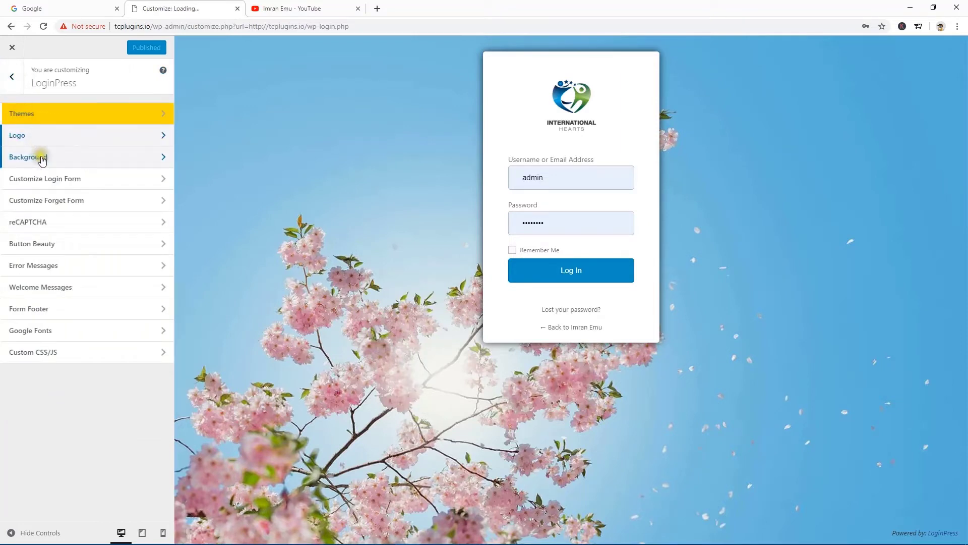
click(84, 161)
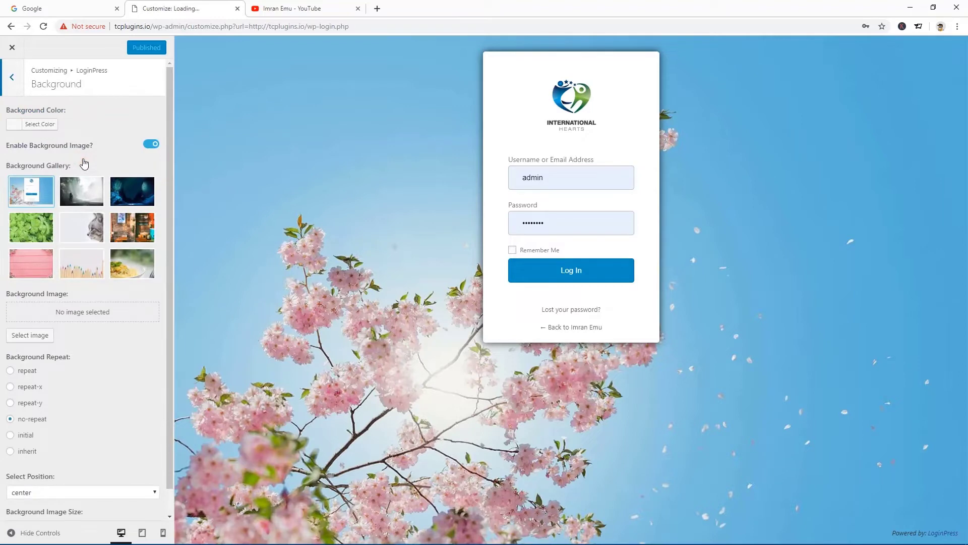
click(90, 196)
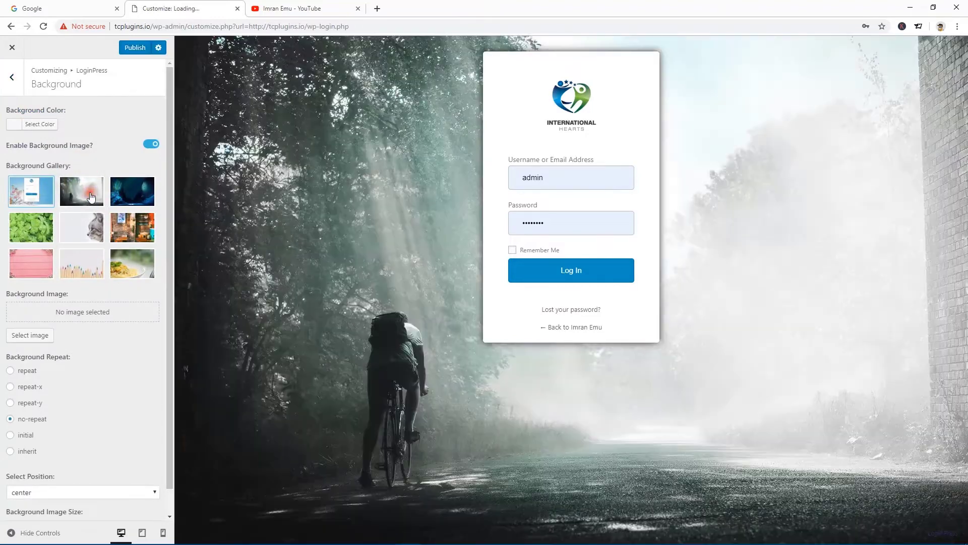
click(130, 198)
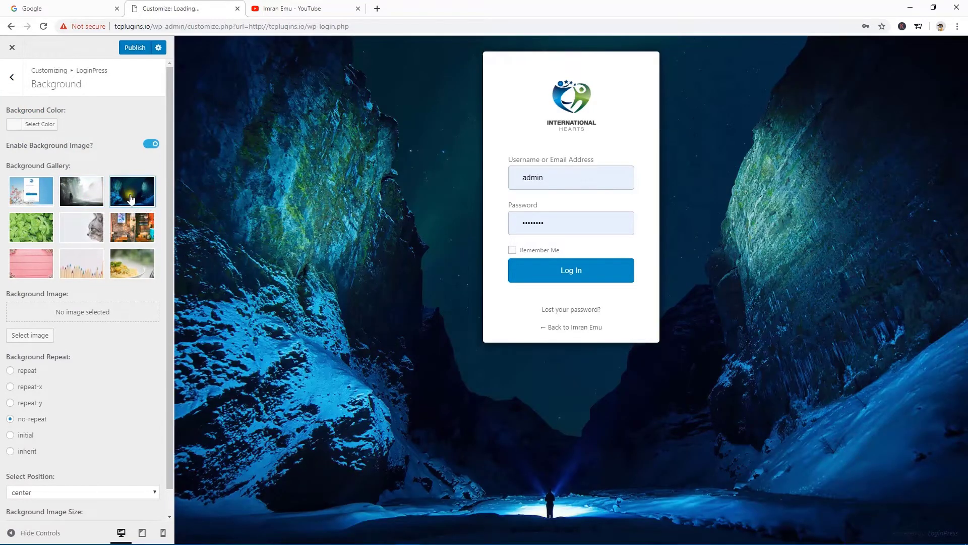
- Try the green leaves, pink wood and pasta images from the background gallery on the login page
click(30, 240)
click(30, 259)
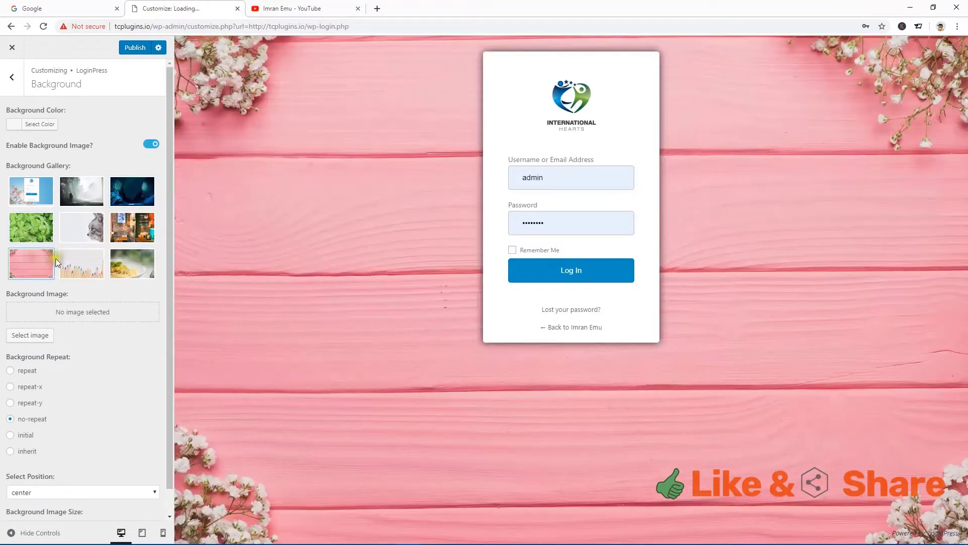
click(140, 271)
click(139, 271)
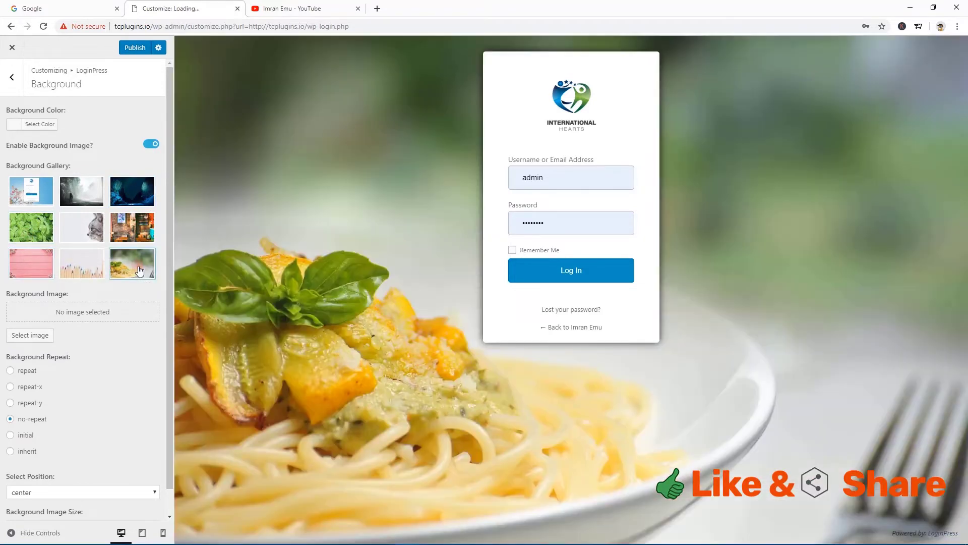
- Upload the non image from the Tuts-Images > Back folder and use it as the login page's background image
click(30, 335)
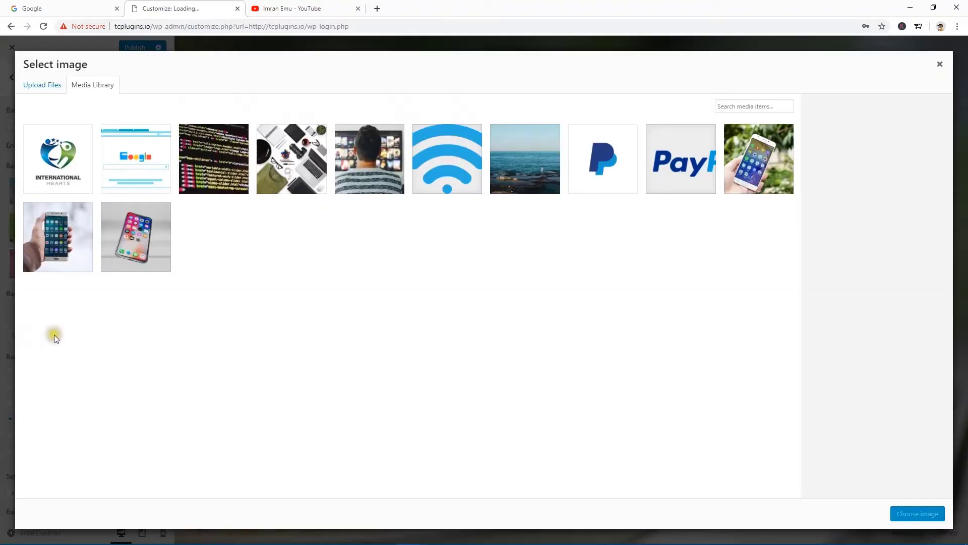
click(54, 86)
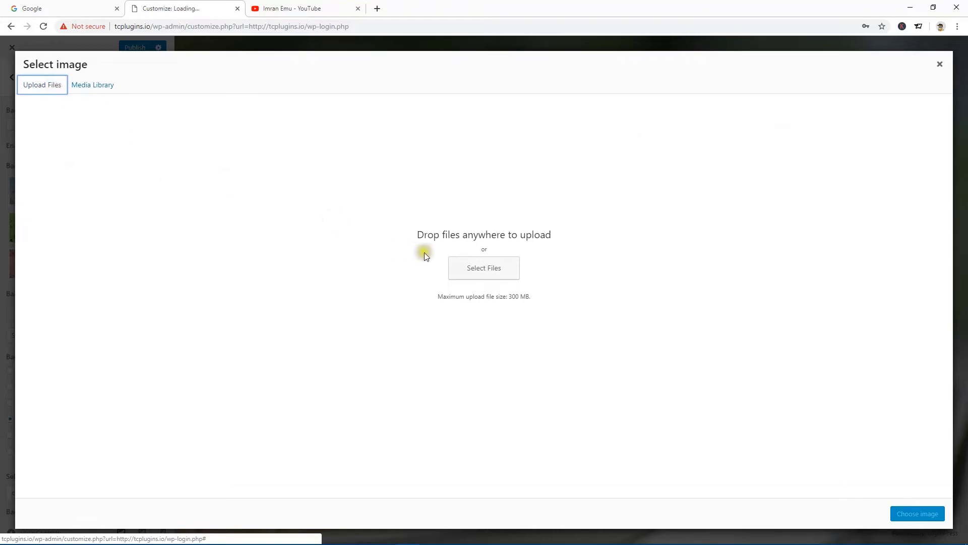
click(488, 270)
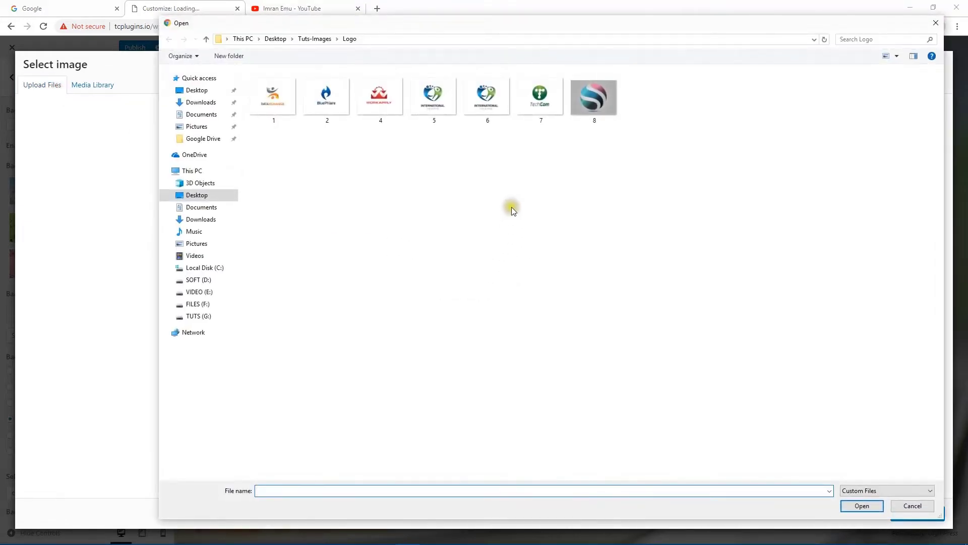
click(316, 37)
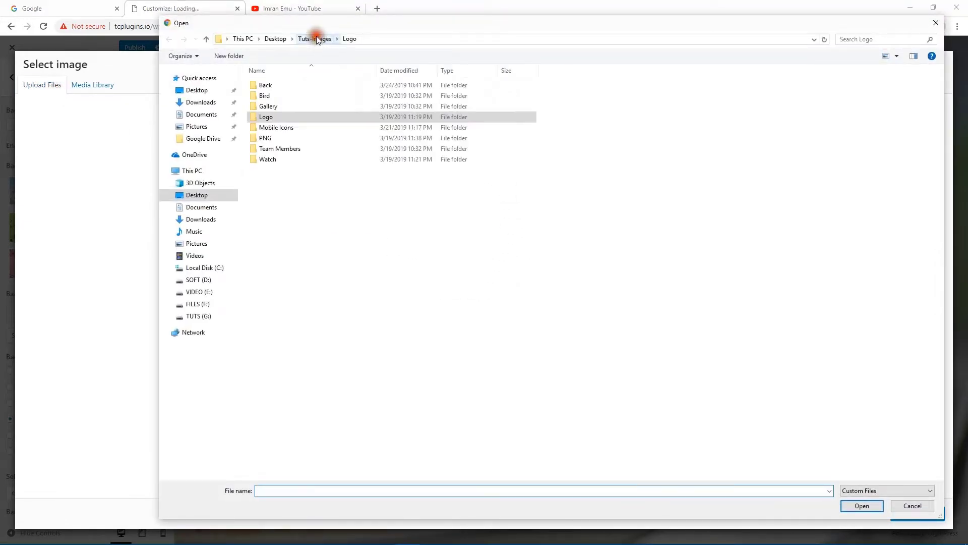
double_click(287, 88)
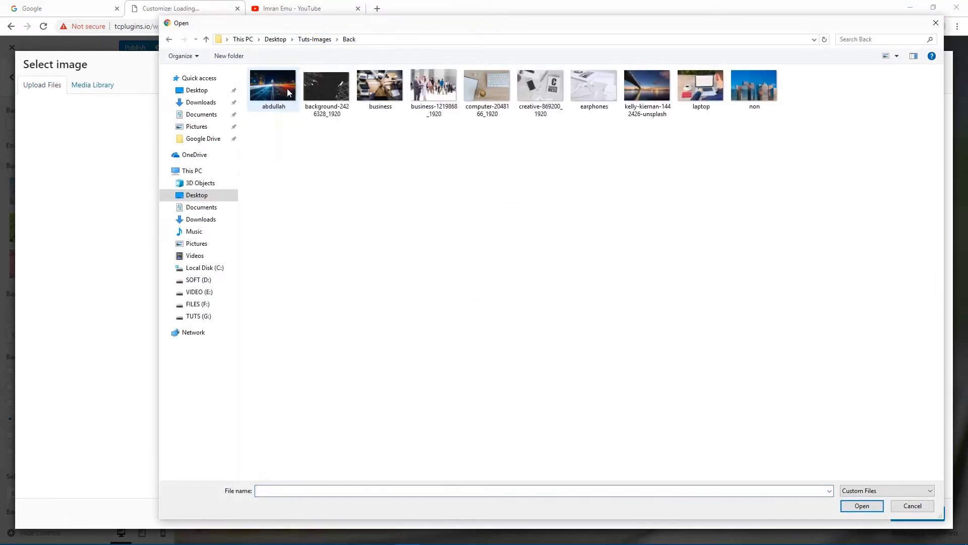
double_click(755, 98)
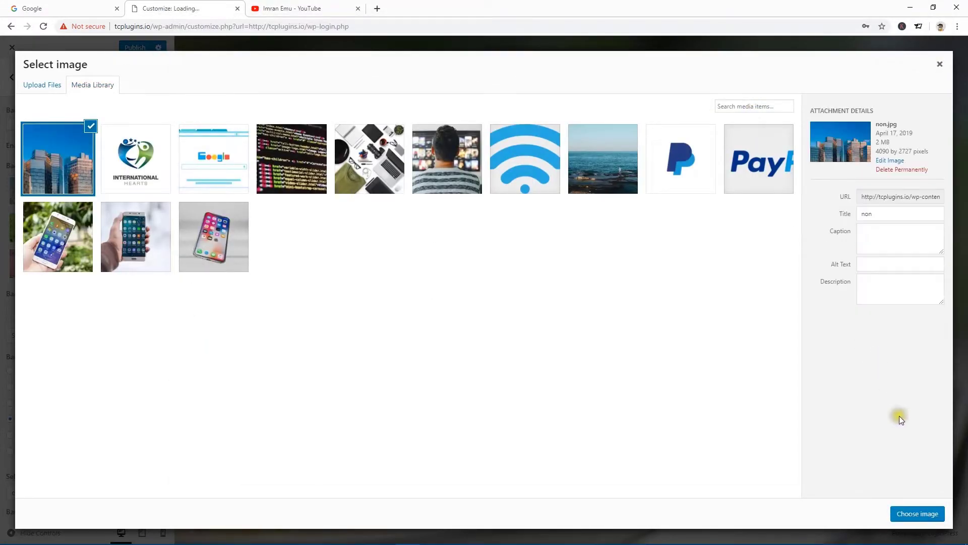
click(918, 514)
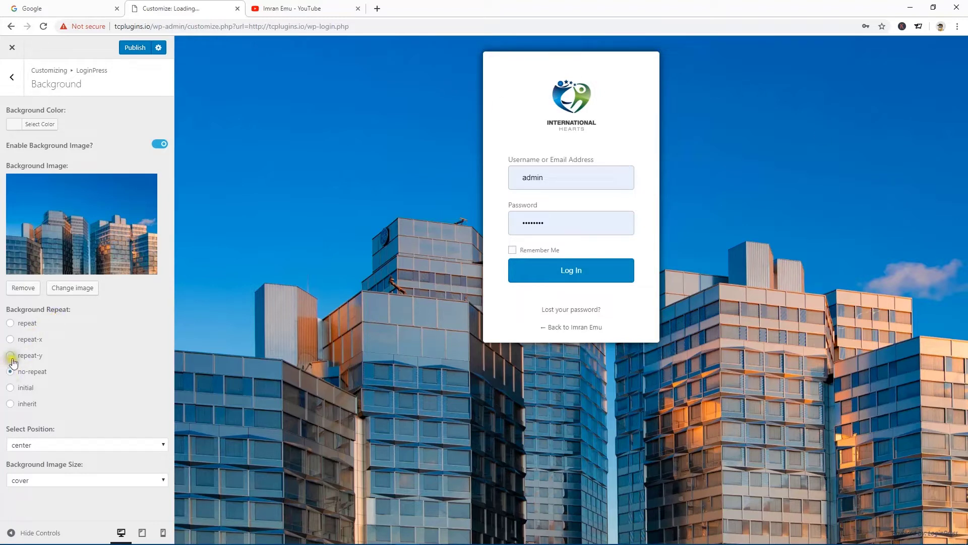
- Try repeat-x and the left top and left center positions for the background image, returning to no-repeat and center
click(10, 339)
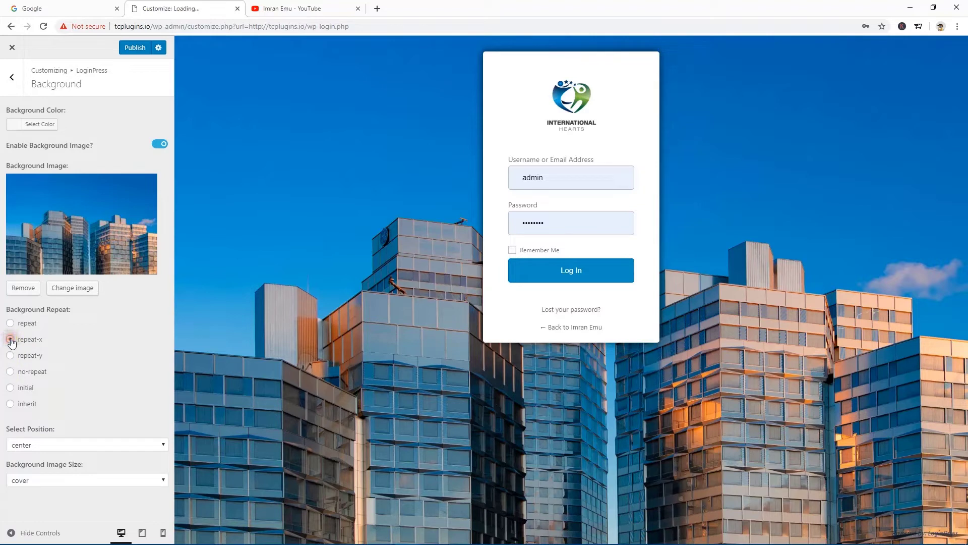
click(10, 371)
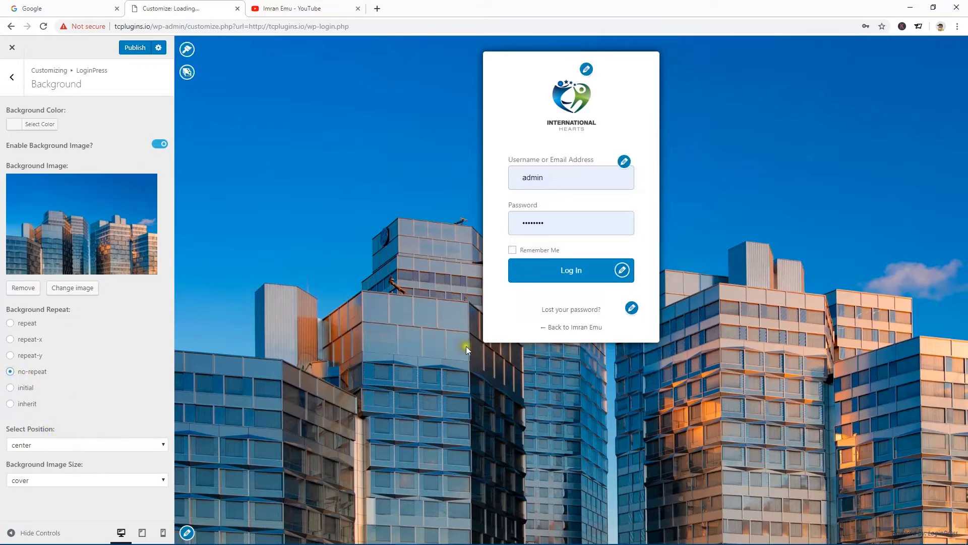
click(154, 446)
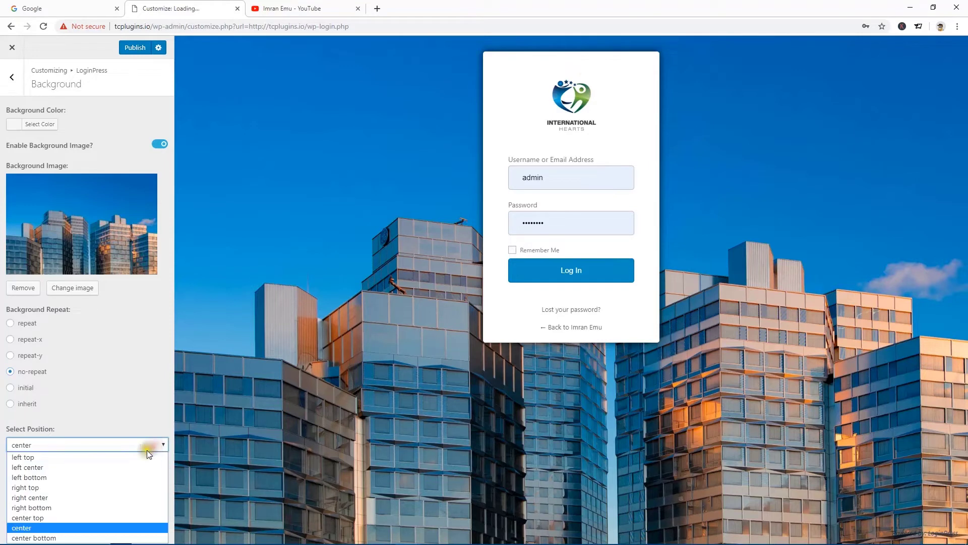
click(117, 462)
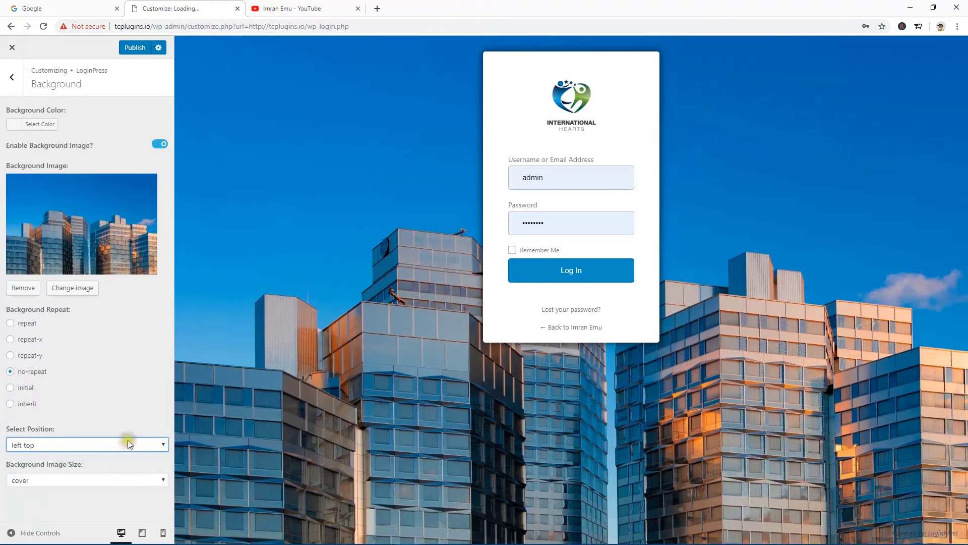
click(128, 444)
click(92, 463)
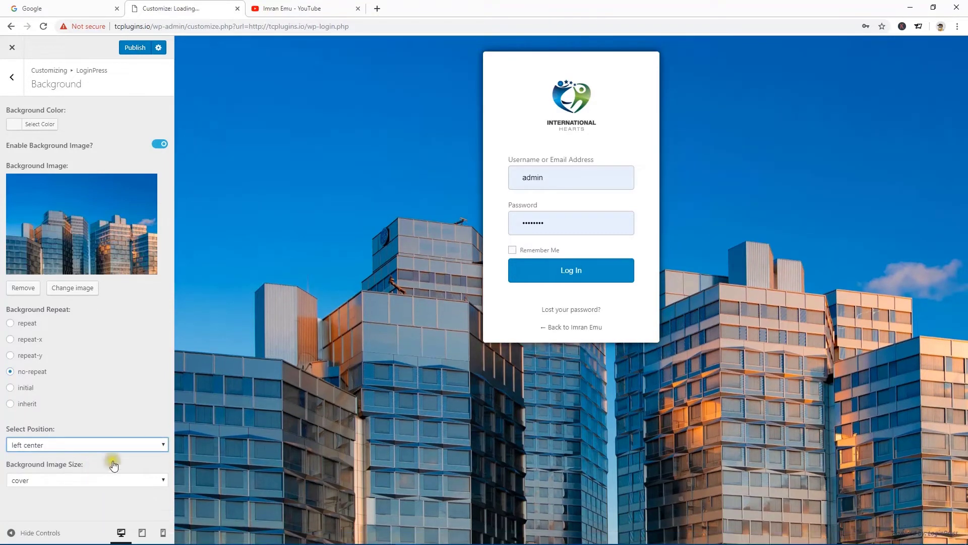
click(147, 445)
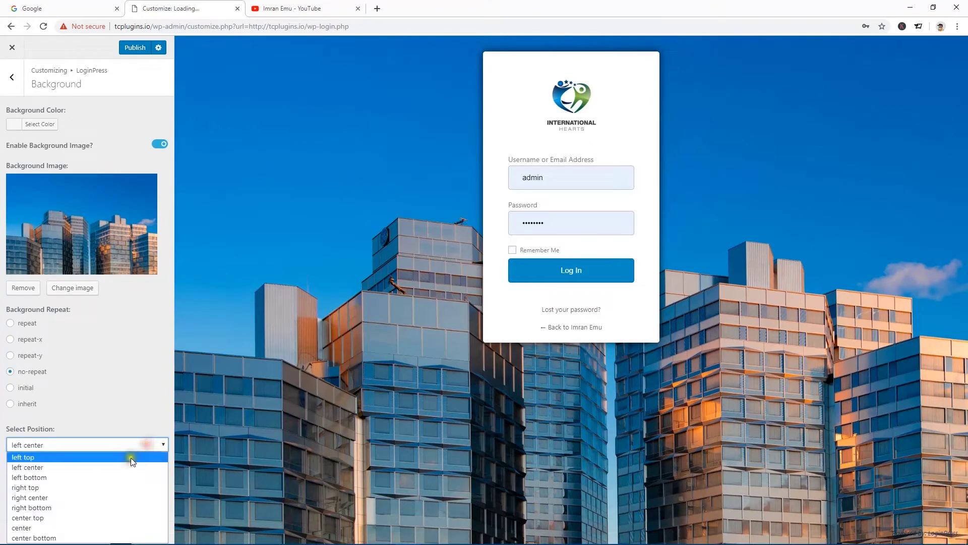
click(89, 527)
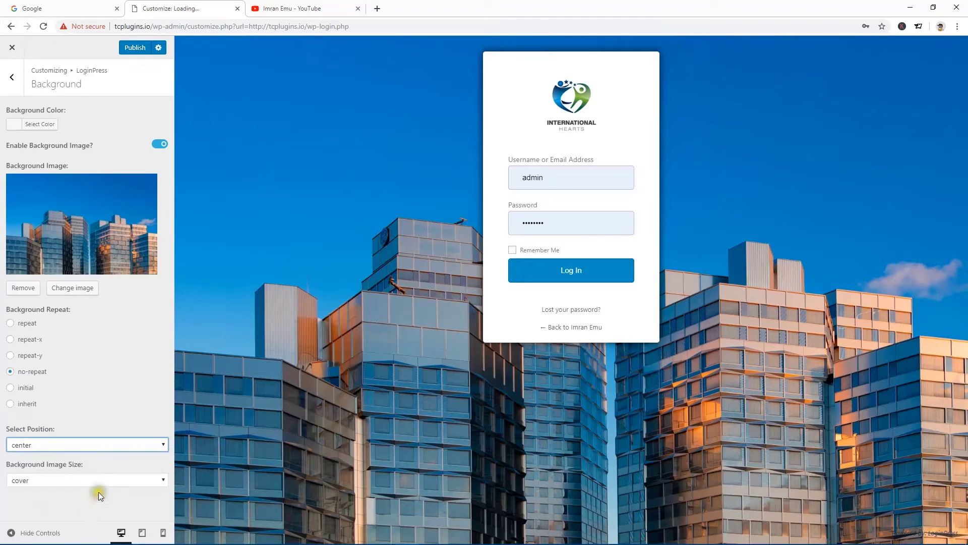
- Try the auto and contain sizes for the background image and return it to cover
click(98, 478)
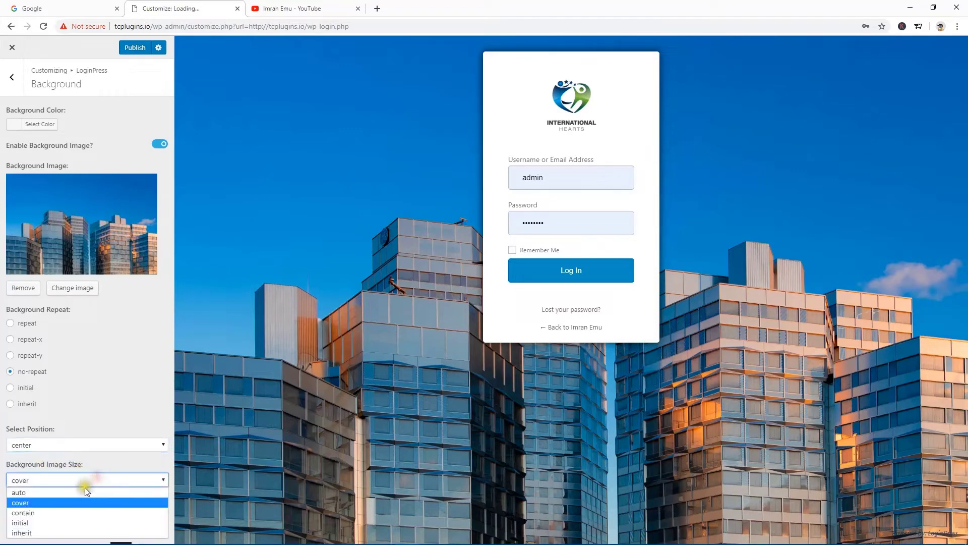
click(85, 491)
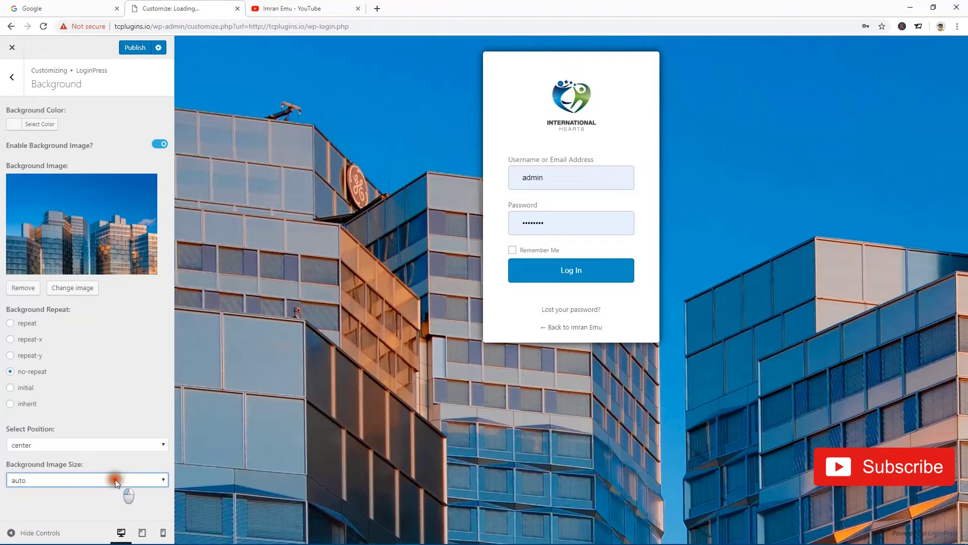
click(115, 479)
click(79, 501)
click(116, 483)
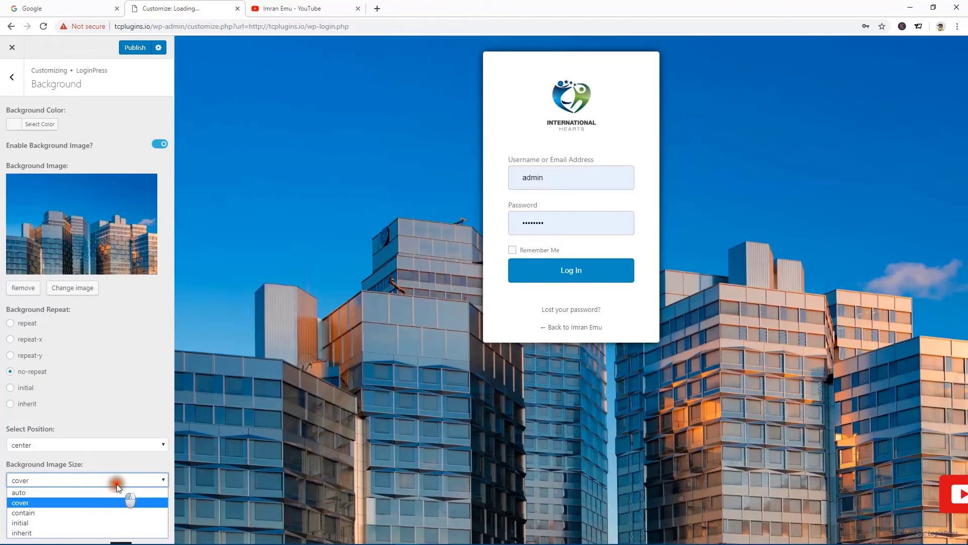
click(72, 513)
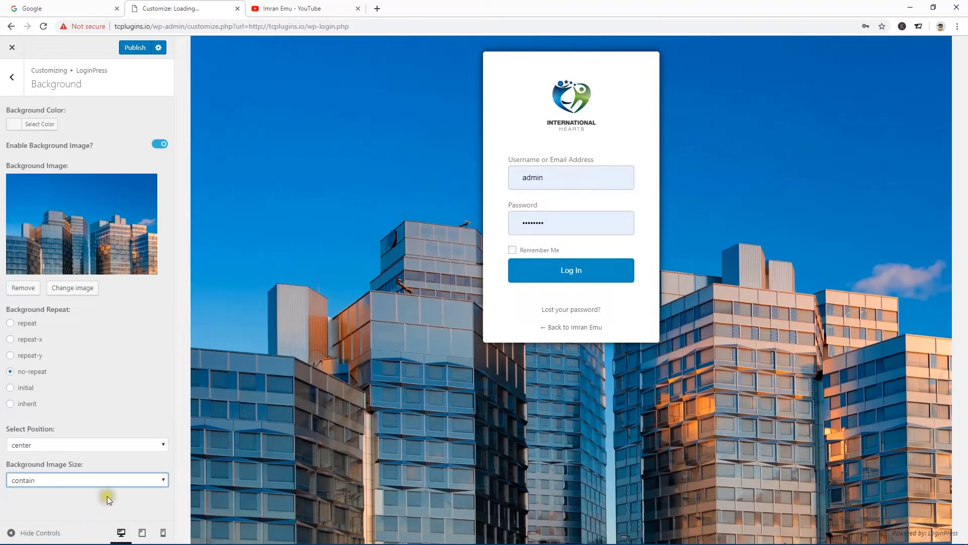
click(128, 482)
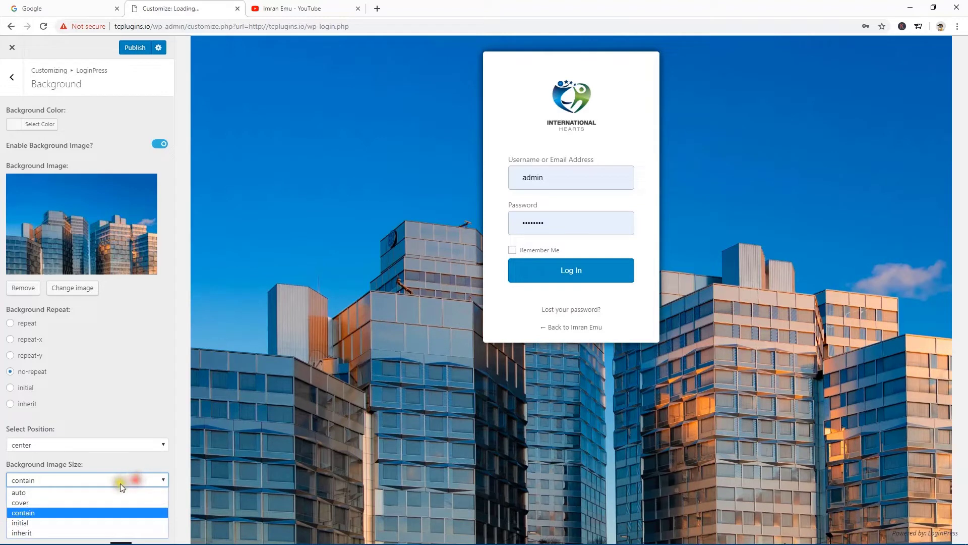
click(76, 501)
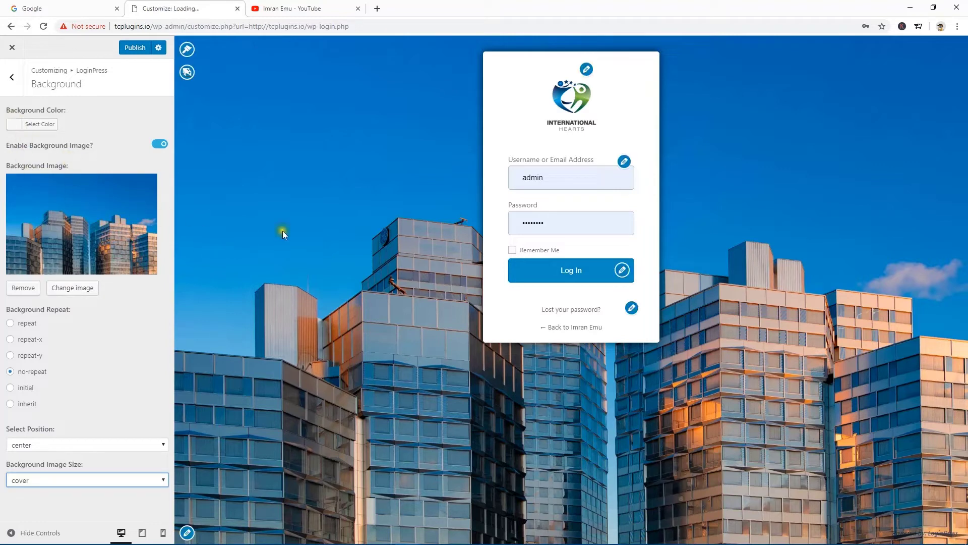
- With the background image disabled, try red, black, gray and blue background colors, choose purple #8224e3, and re-enable the image
click(159, 145)
click(16, 124)
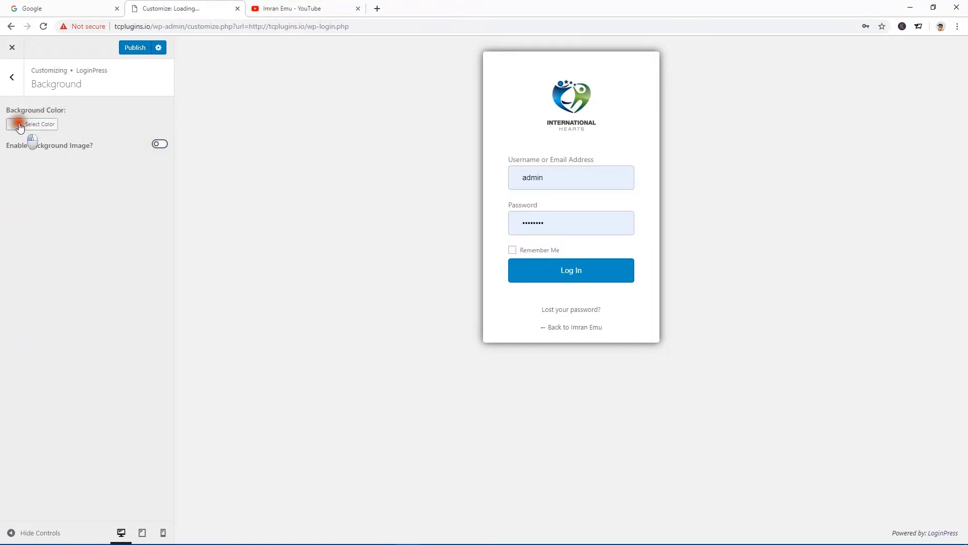
click(44, 240)
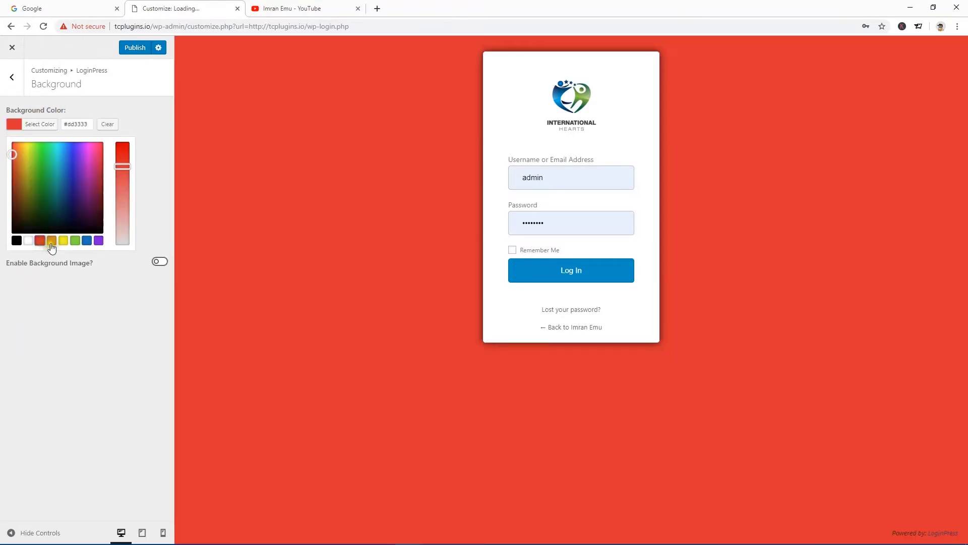
click(17, 240)
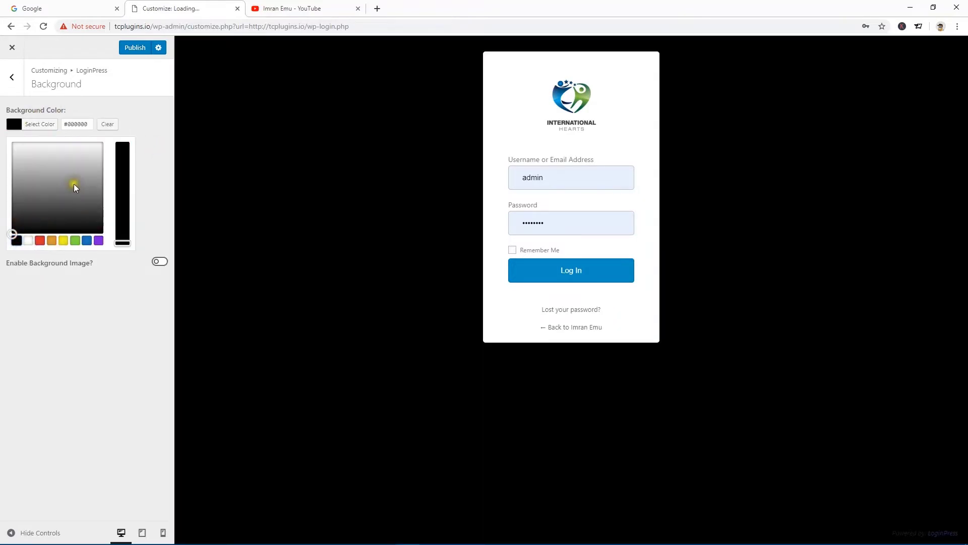
click(74, 184)
click(58, 190)
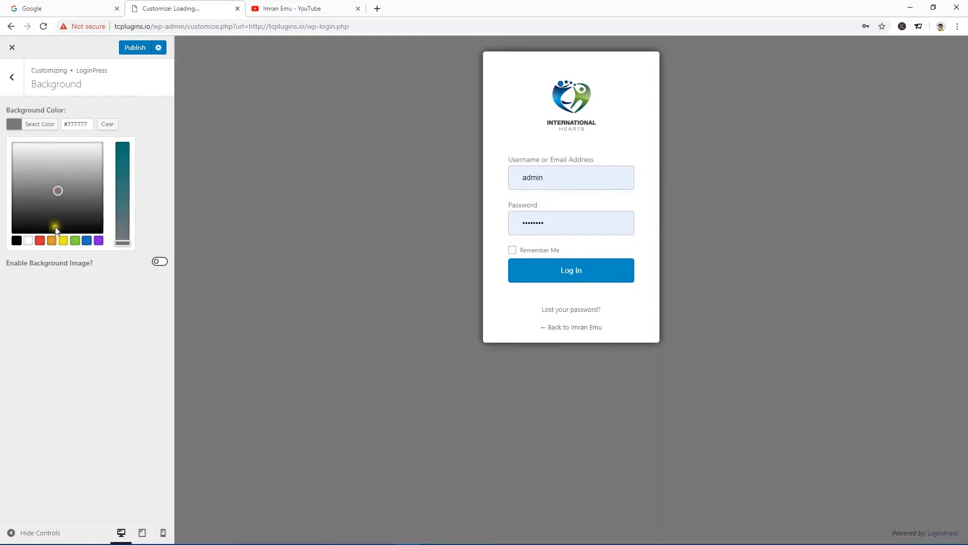
click(86, 241)
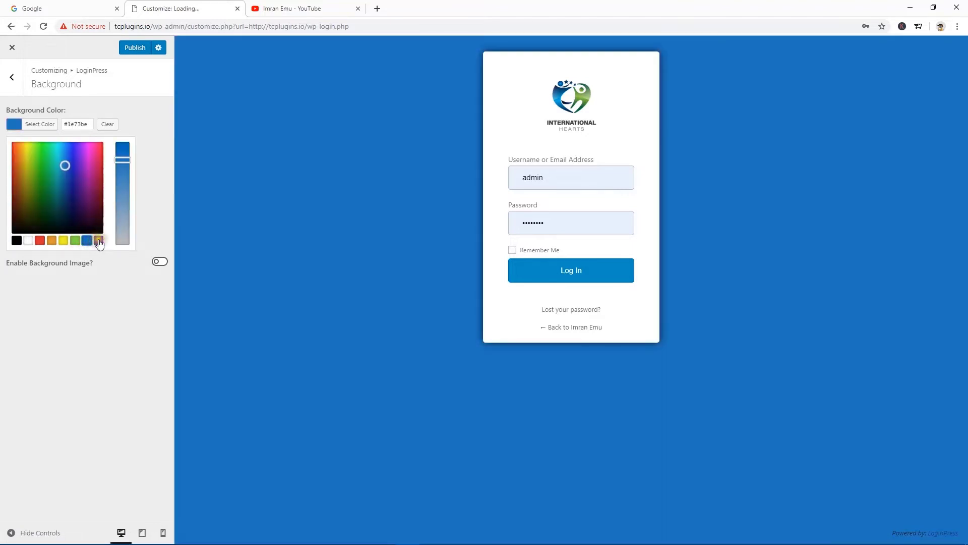
click(98, 241)
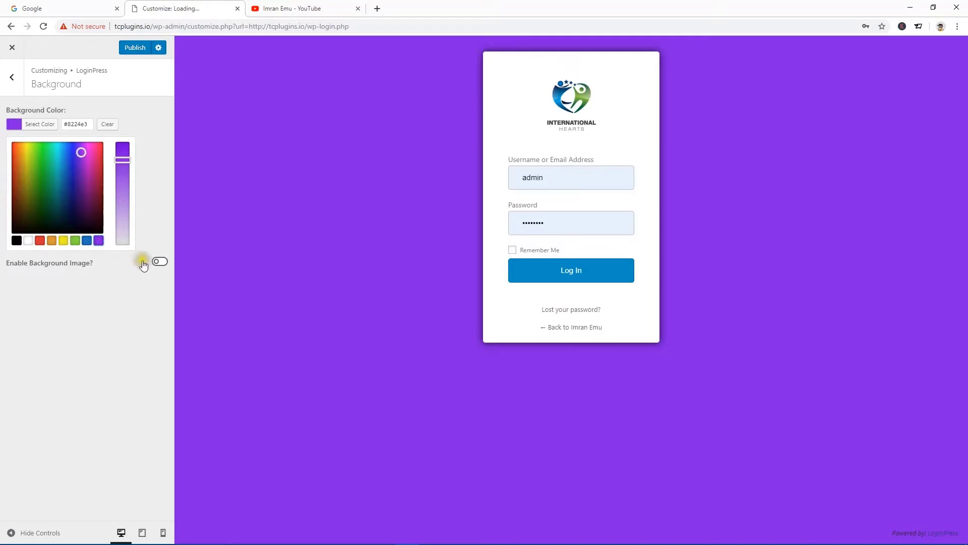
click(160, 261)
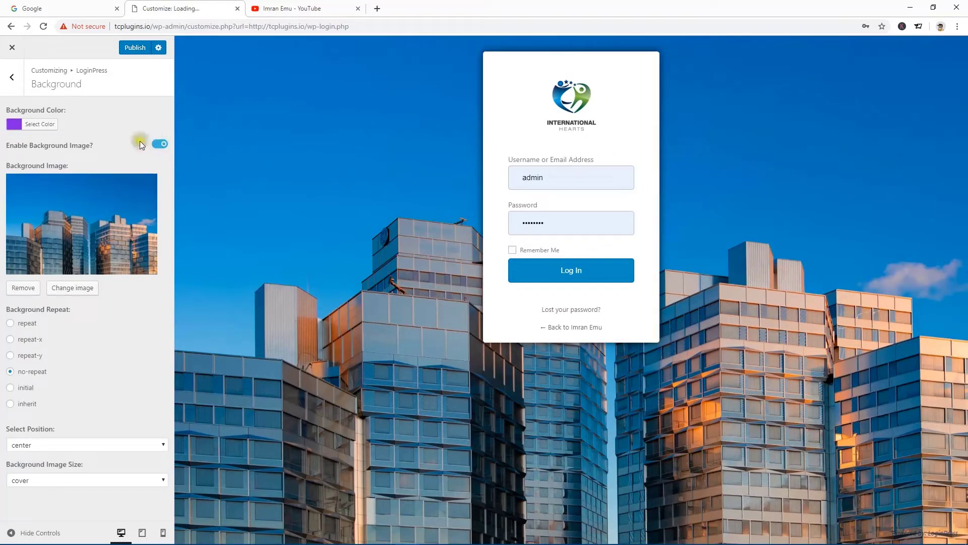
- Open the login form customization settings and try form transparency, leaving it disabled
click(12, 77)
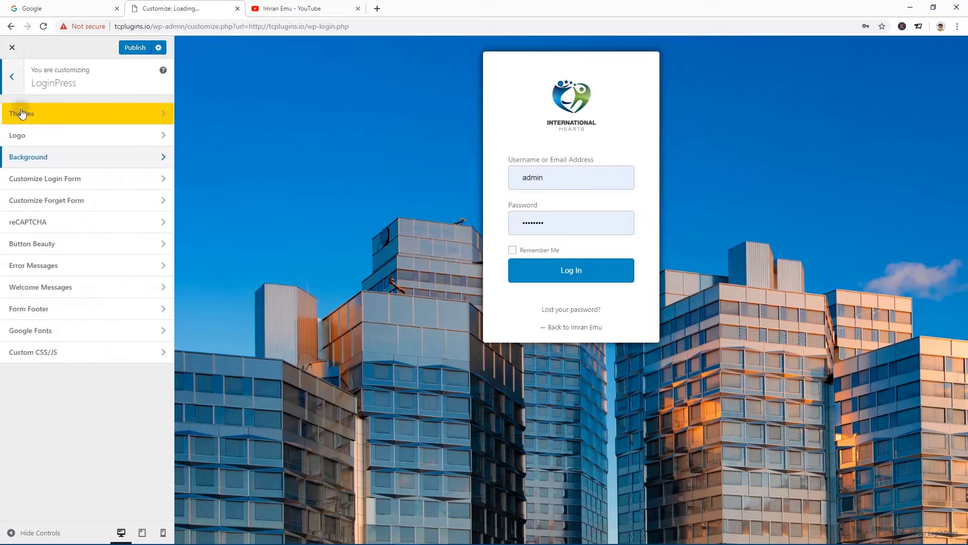
click(64, 187)
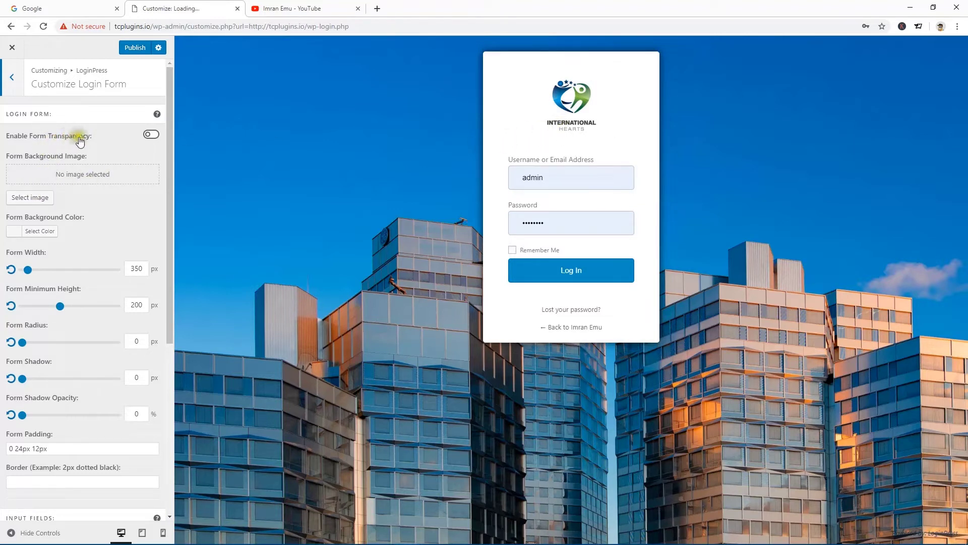
click(150, 135)
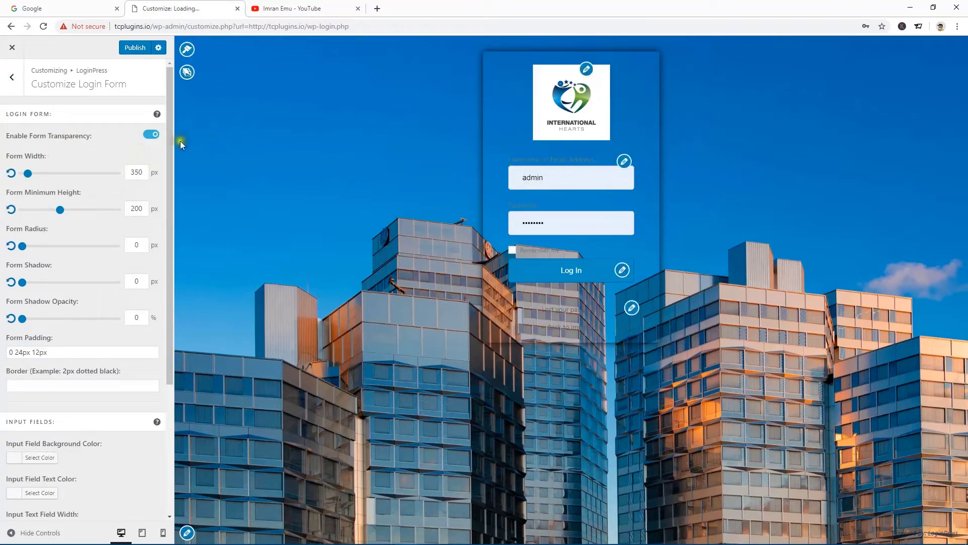
click(147, 137)
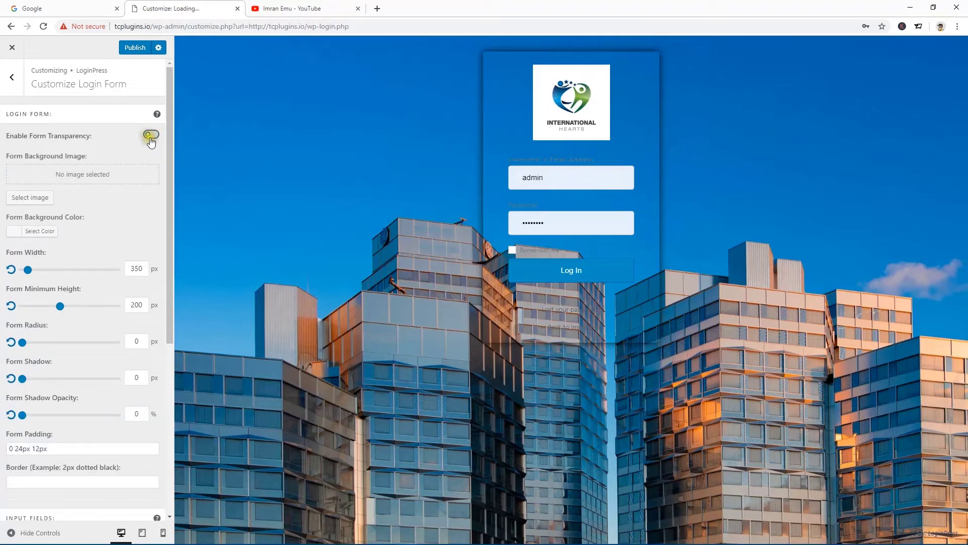
click(153, 142)
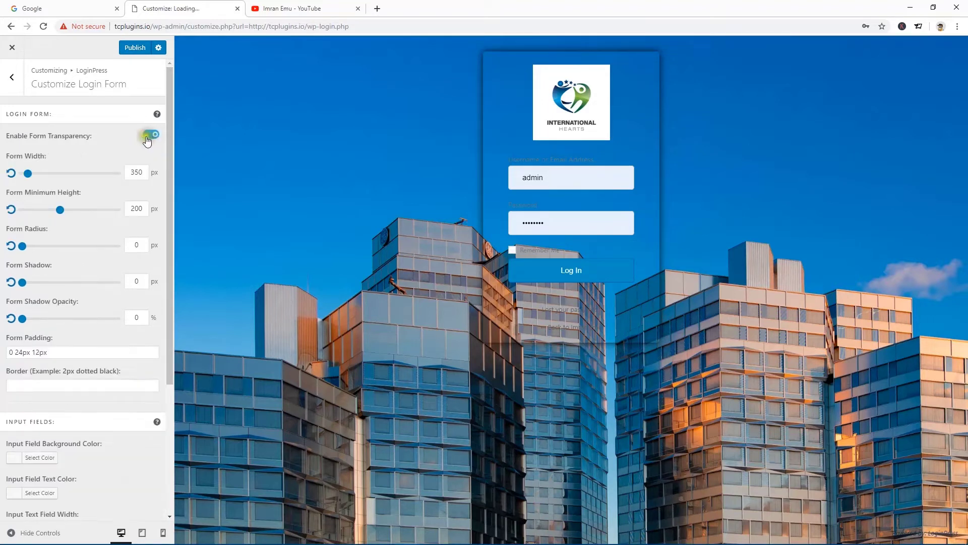
click(143, 141)
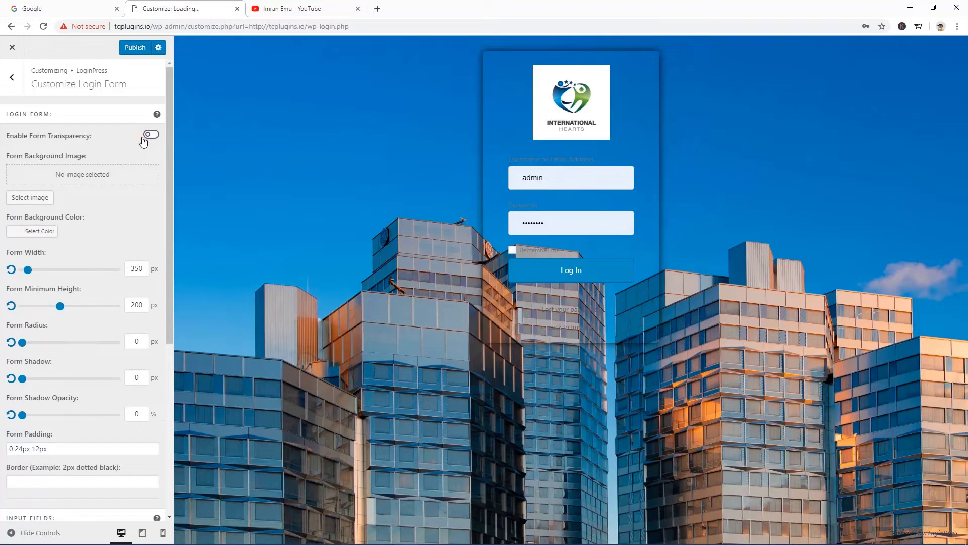
- Set the login form's background color to white #ffffff and close the color picker
click(12, 233)
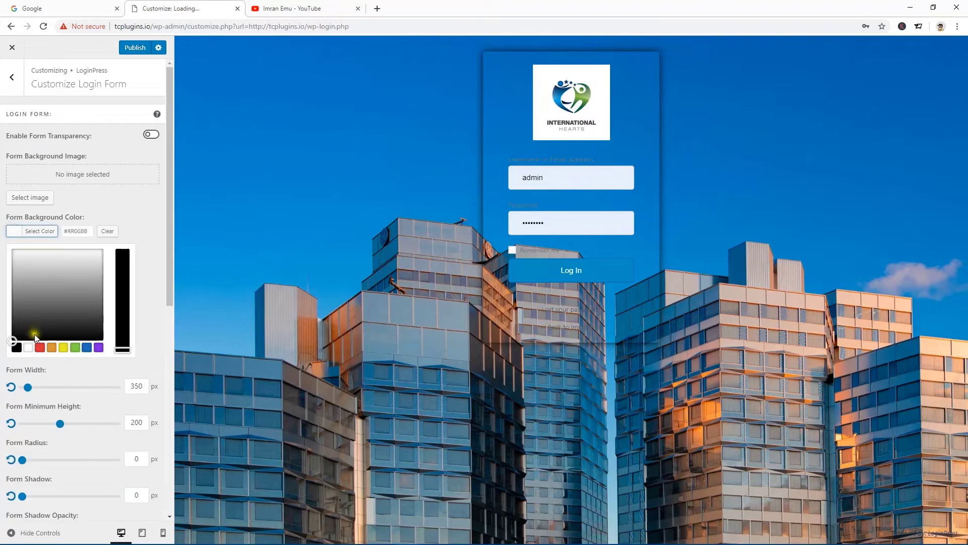
click(28, 347)
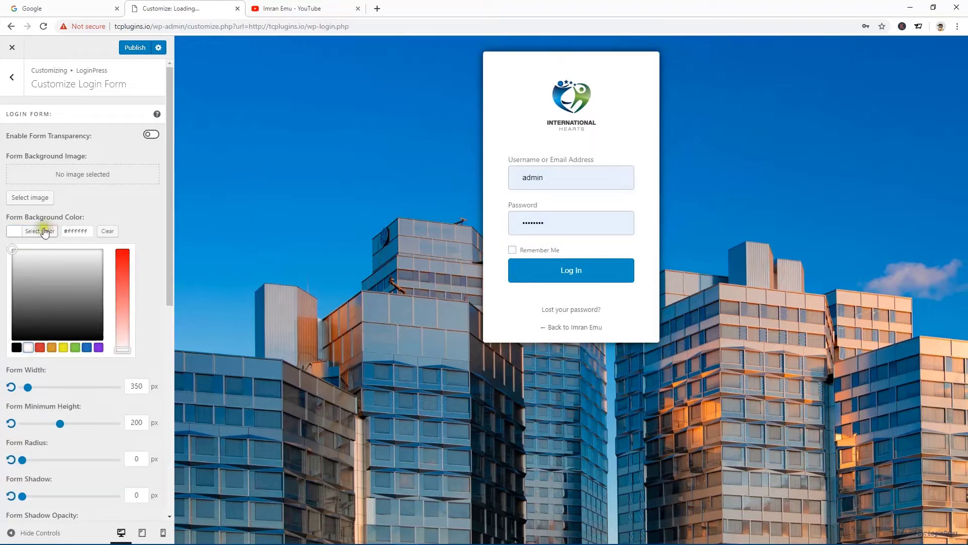
click(12, 232)
click(108, 219)
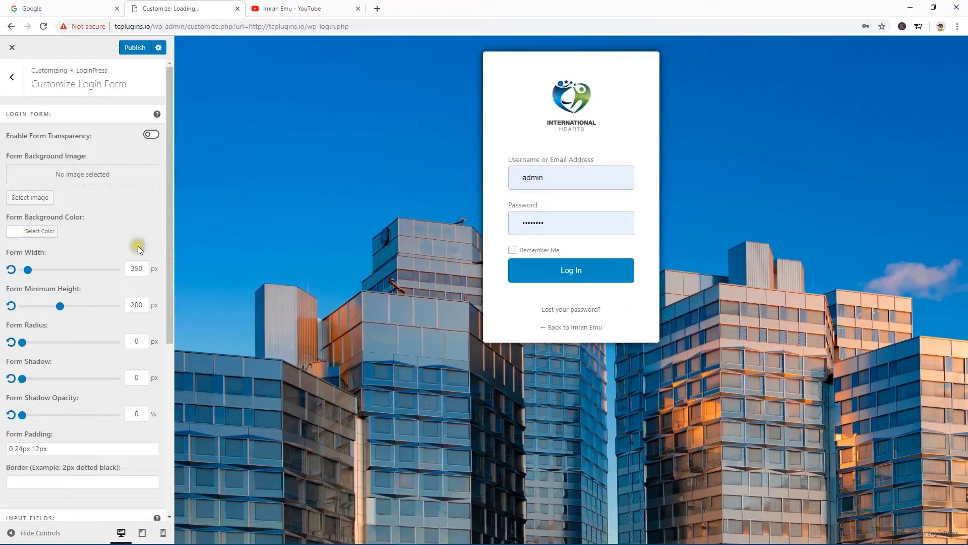
- Try iphone-3505728_1280.jpg from the media library as the form background image, and remove it
click(29, 198)
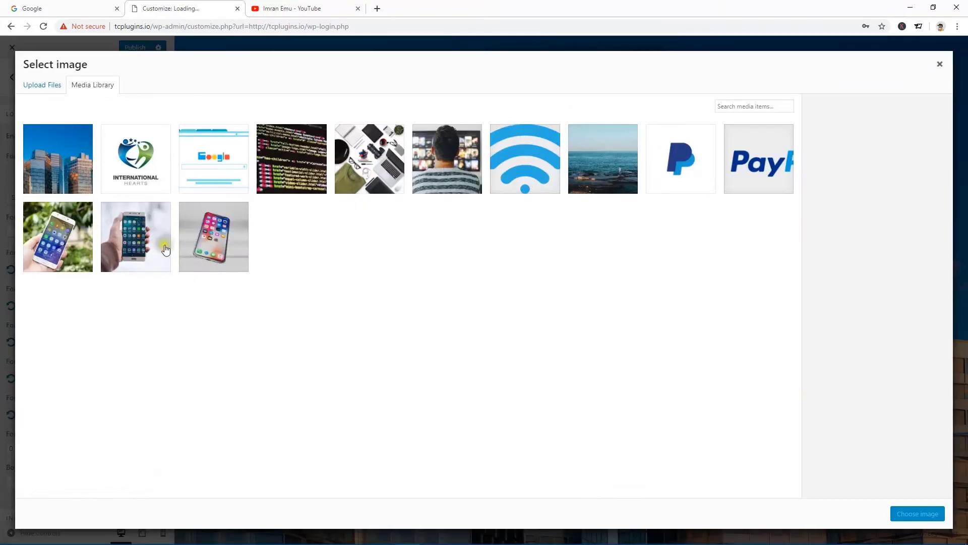
click(214, 254)
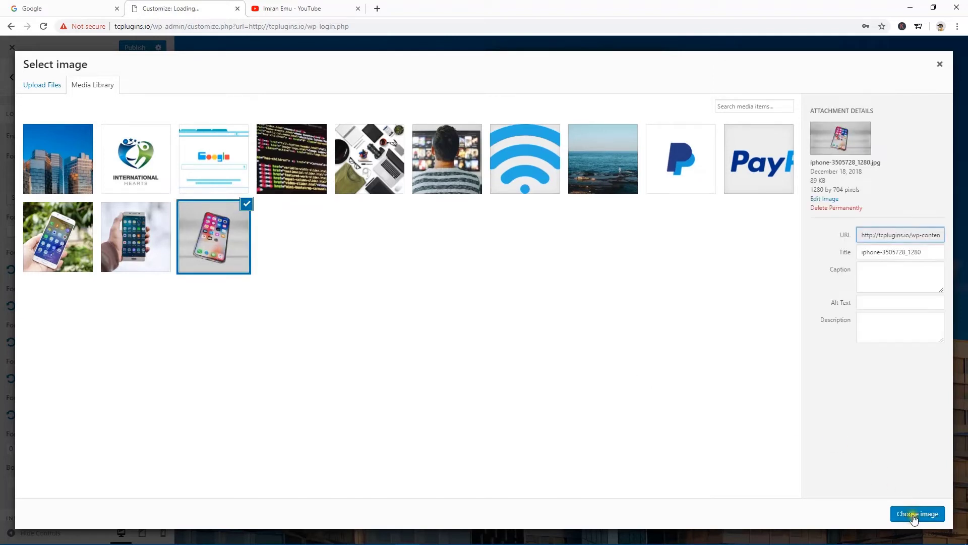
click(914, 513)
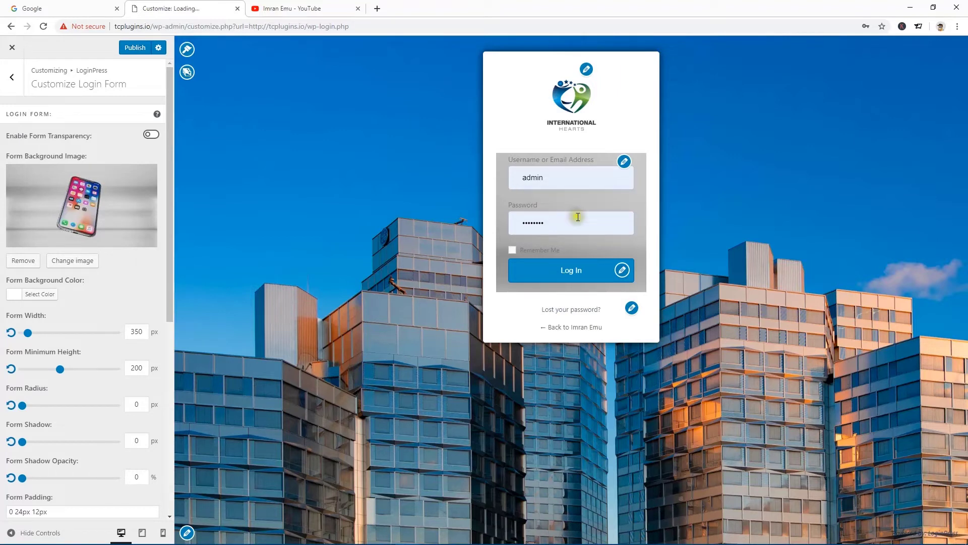
click(24, 262)
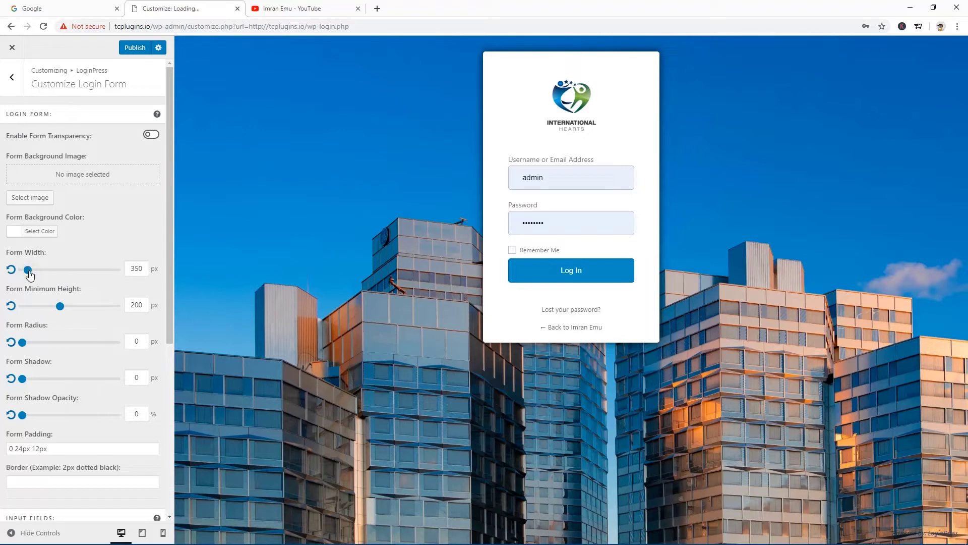
- Try form widths of 541 px and 800 px, and set the login form's width to 400 px
drag(29, 275, 66, 274)
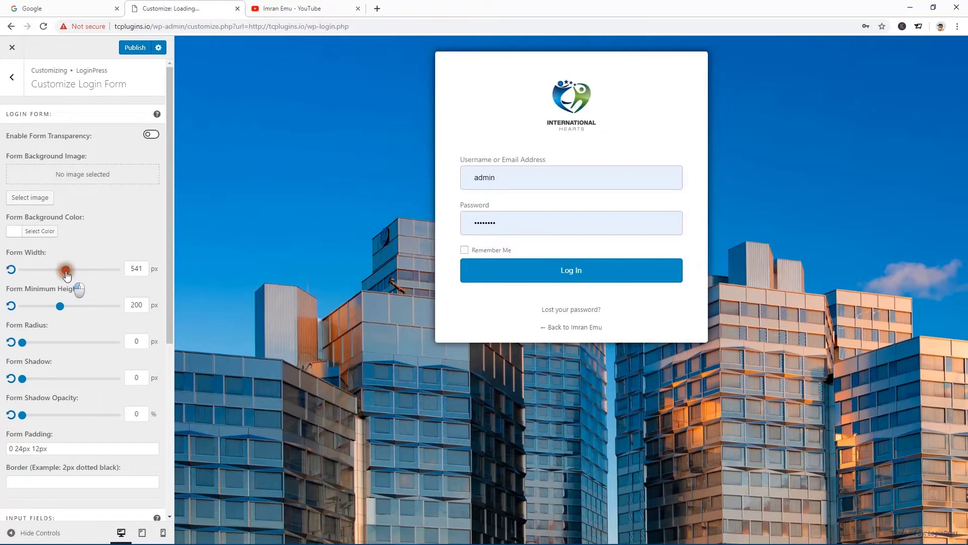
click(142, 269)
text(800)
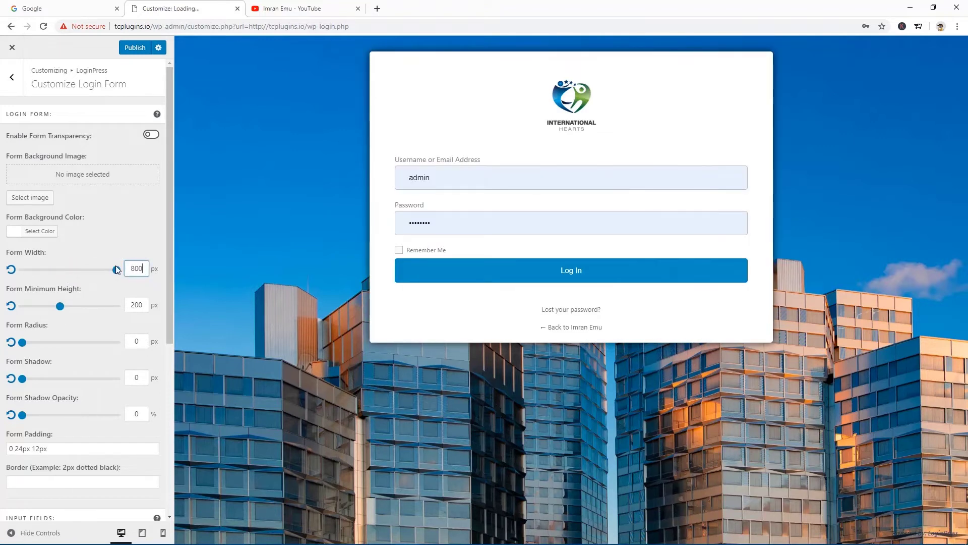
click(132, 268)
drag(136, 269, 118, 274)
text(4)
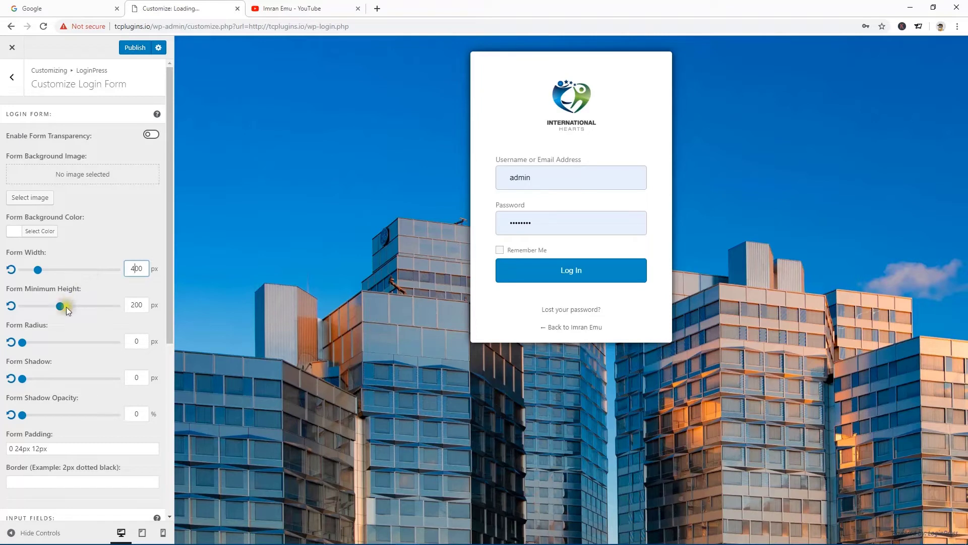
- Set the login form's minimum height to 308 px, its radius to 55 px and its shadow to 8 px
drag(64, 306, 80, 306)
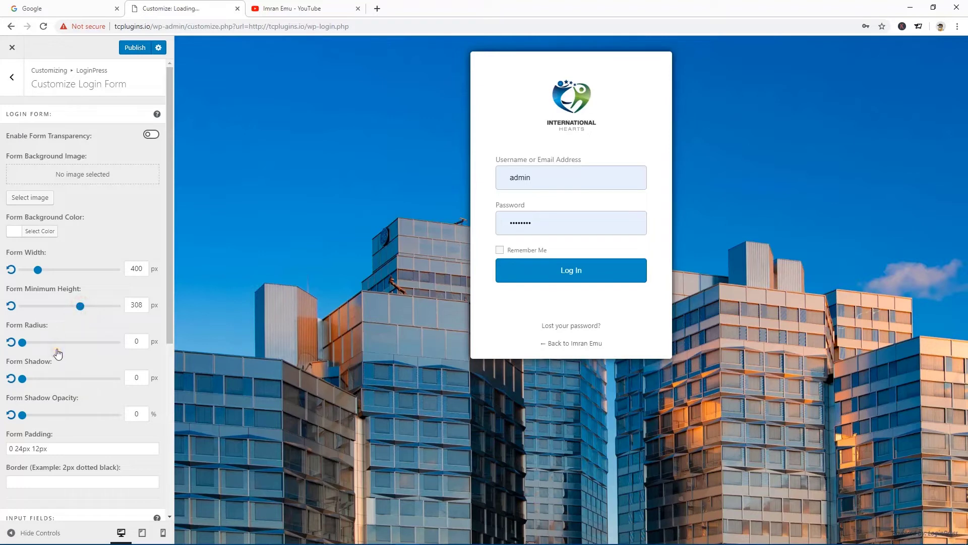
drag(26, 344, 75, 351)
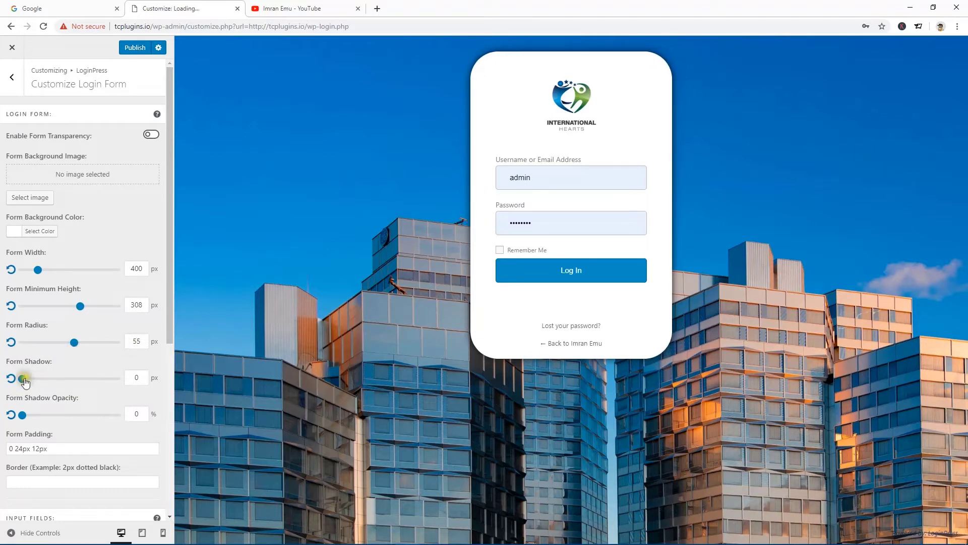
drag(24, 379, 46, 384)
- Set the input field background color to gray #686868 and close its color picker
scroll(56, 353, down, 4)
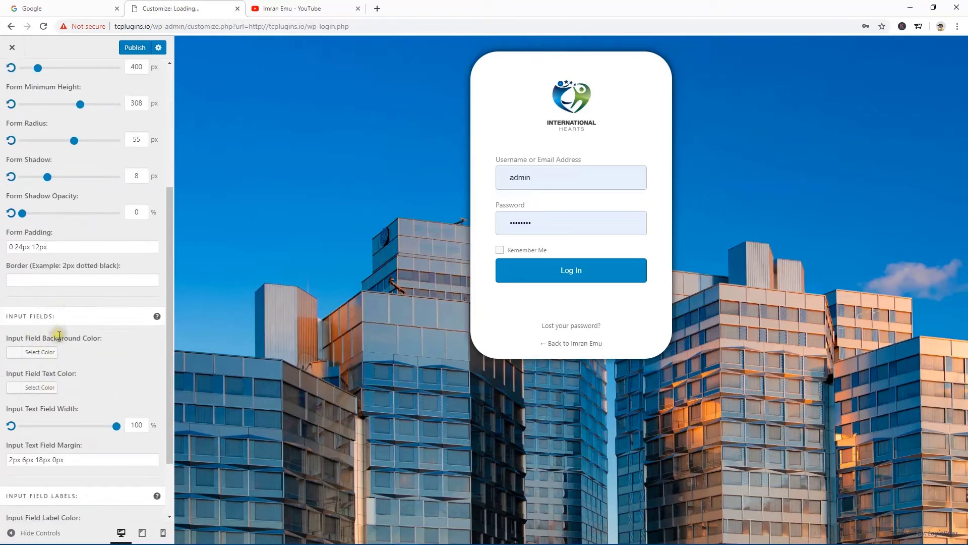
click(65, 337)
click(14, 353)
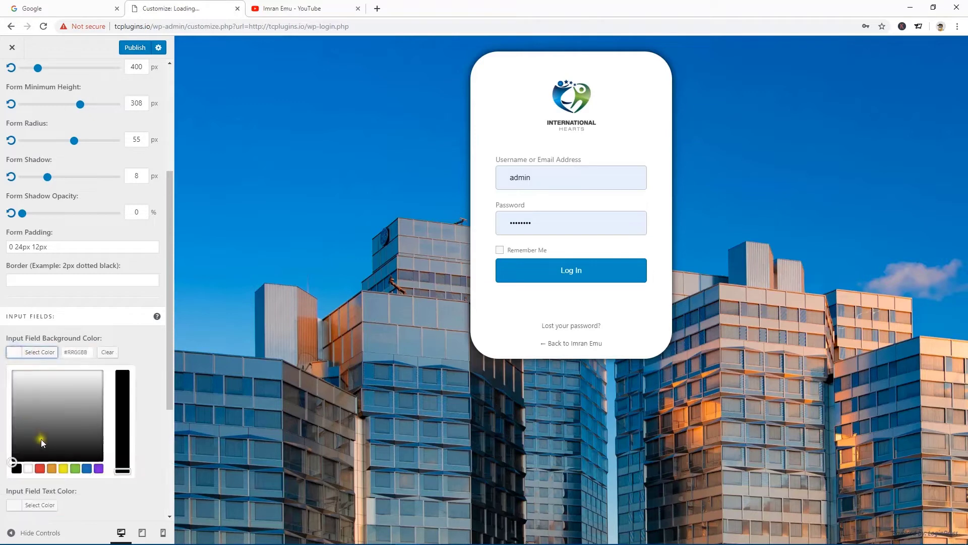
click(58, 424)
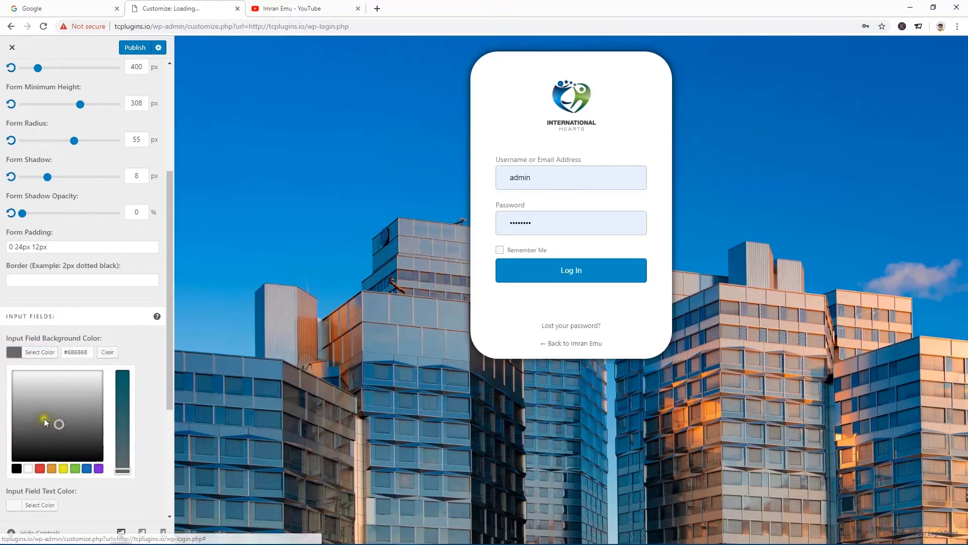
click(14, 353)
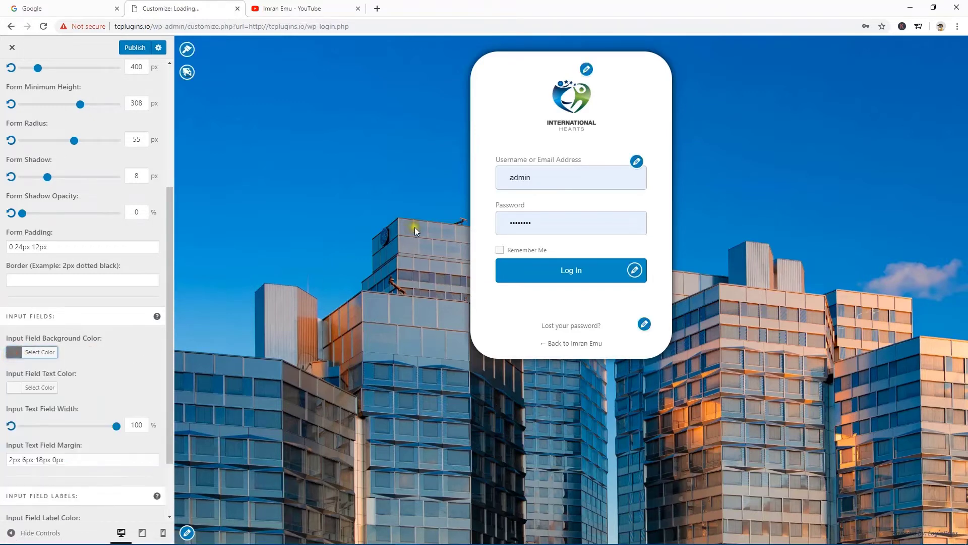
- Set the input field text color to black and the input text field width to 100 %
click(13, 389)
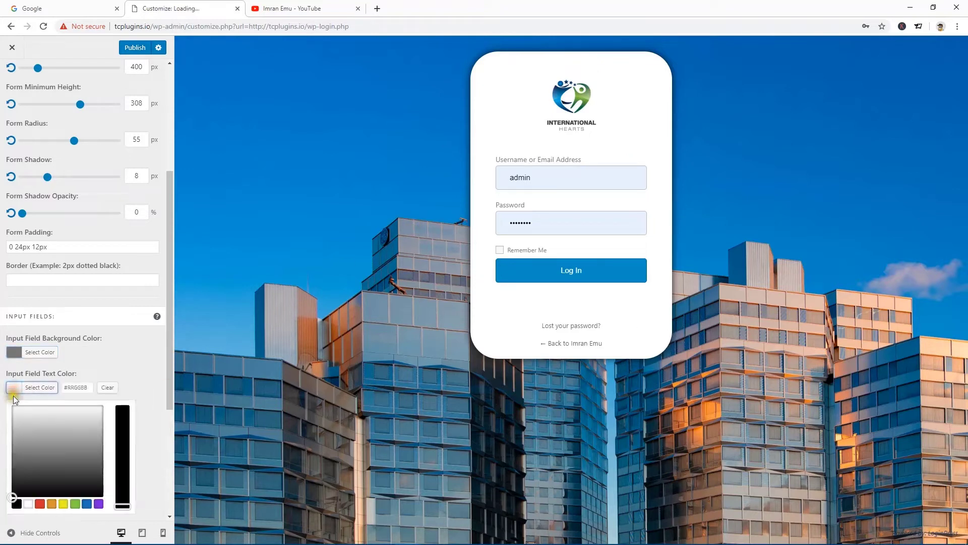
click(15, 504)
click(18, 503)
click(16, 390)
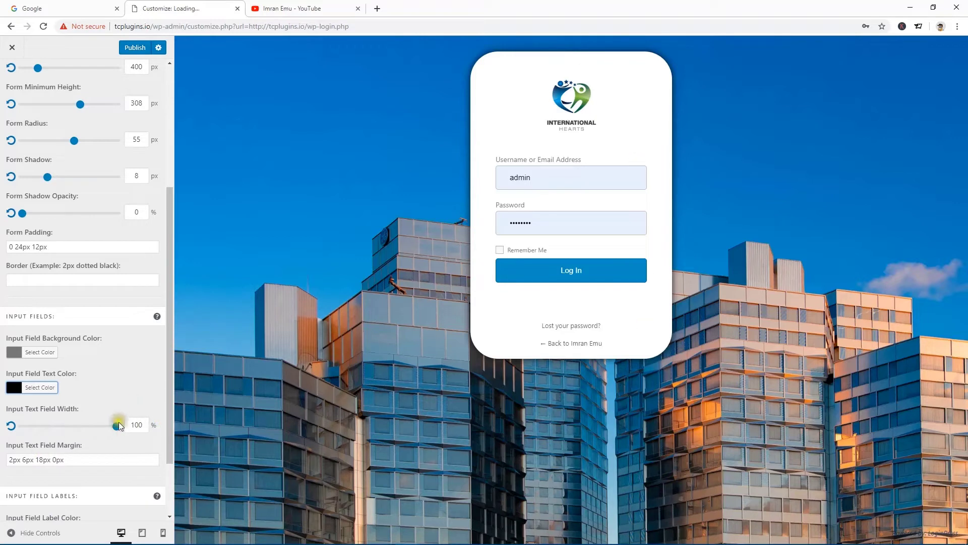
mouse_move(117, 425)
mouse_down()
mouse_move(85, 429)
mouse_move(134, 433)
mouse_up()
- Try green #81d742, blue #1e73be and red #dd3333 for the input field labels, and set their color to black #000000
scroll(80, 449, down, 2)
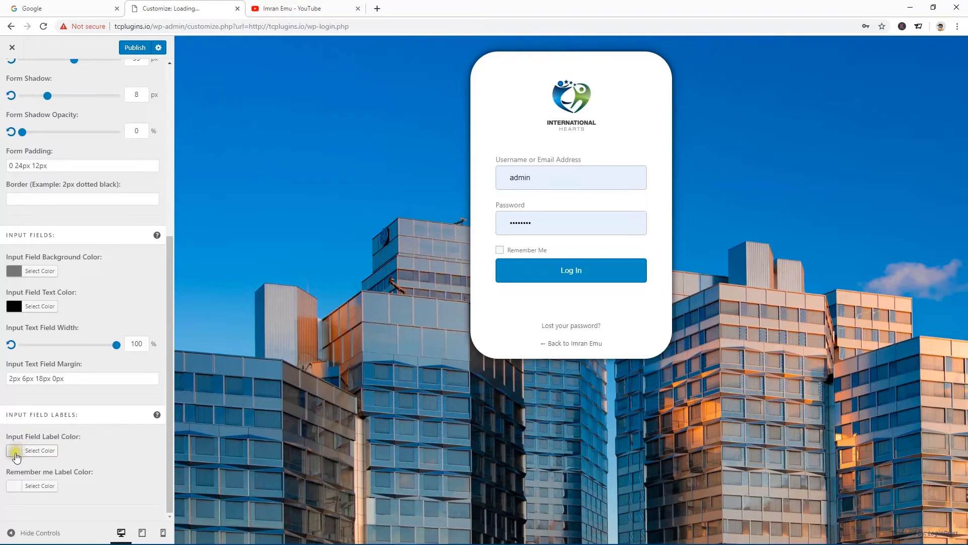
click(15, 456)
scroll(70, 429, down, 2)
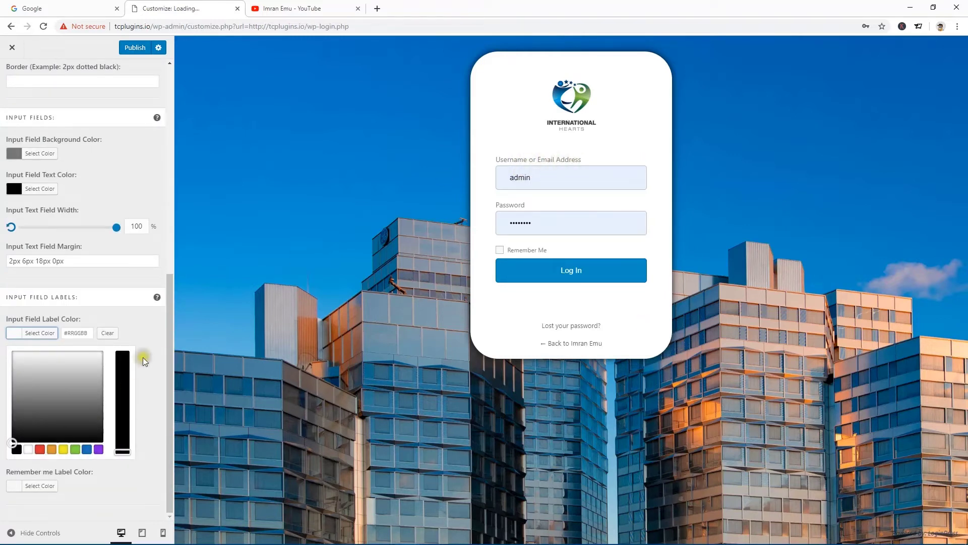
click(17, 449)
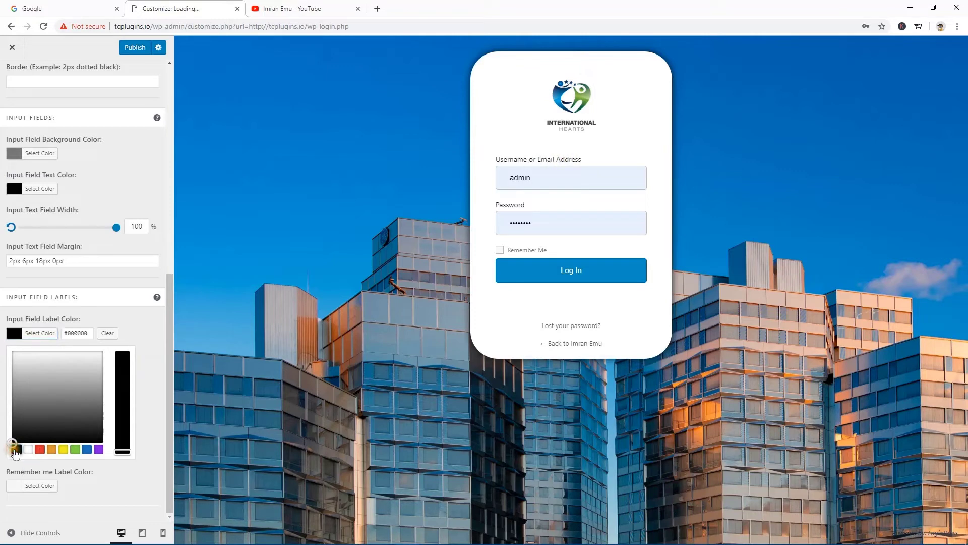
click(76, 450)
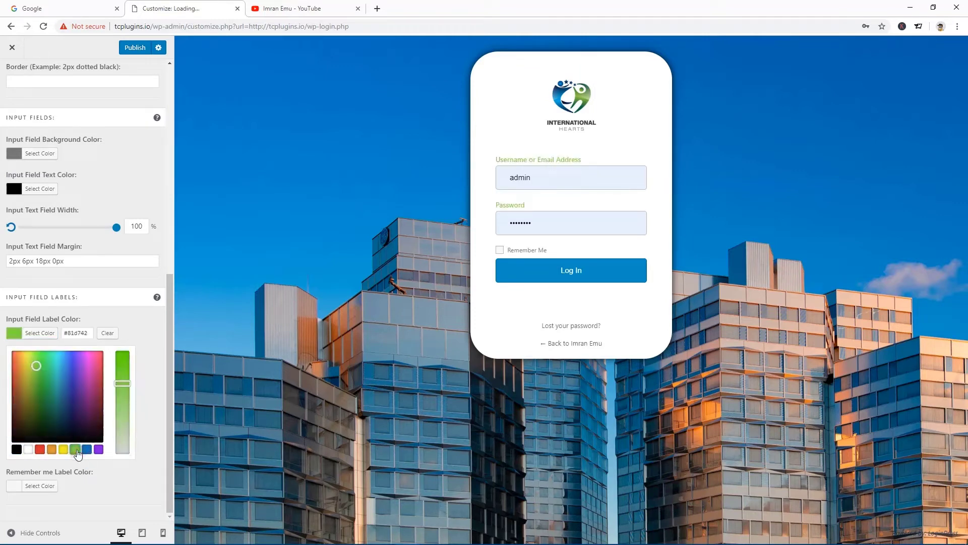
click(85, 449)
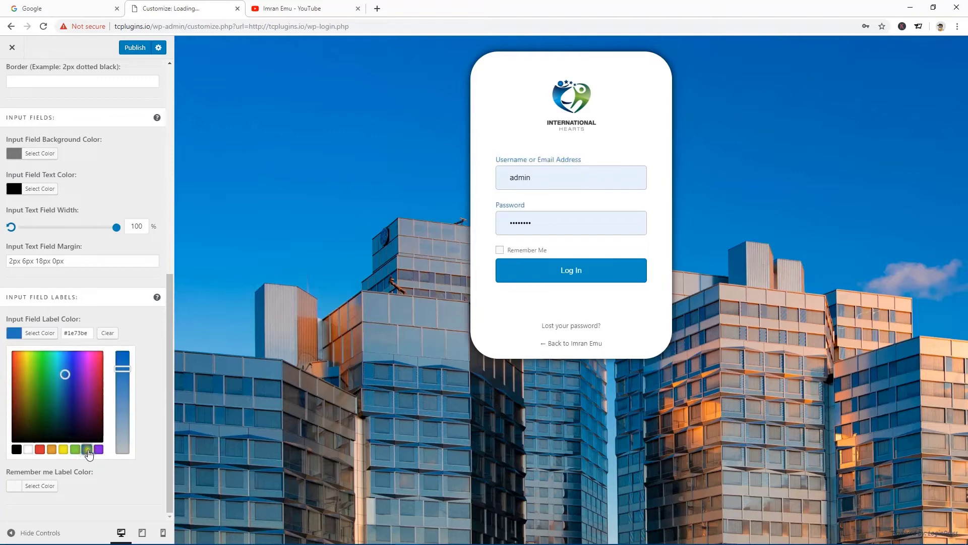
click(40, 450)
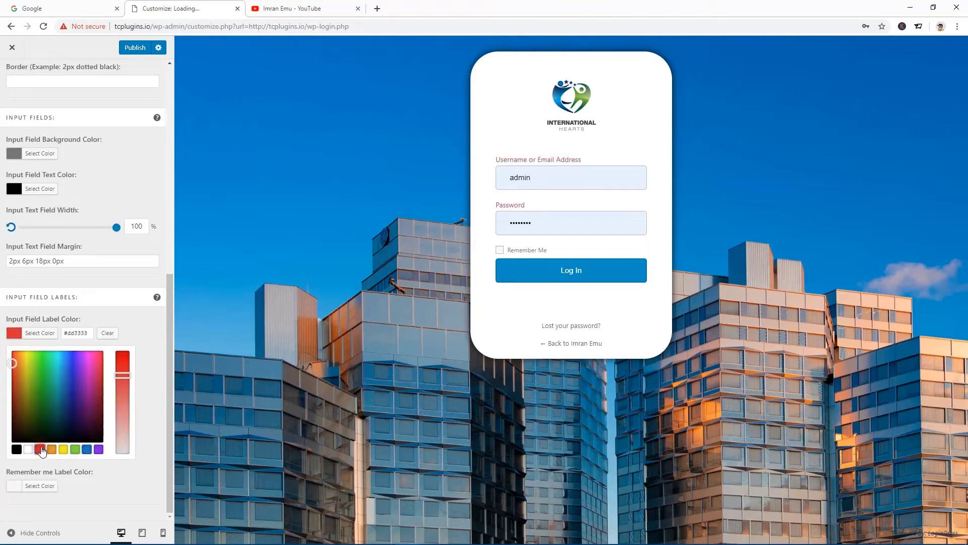
click(16, 449)
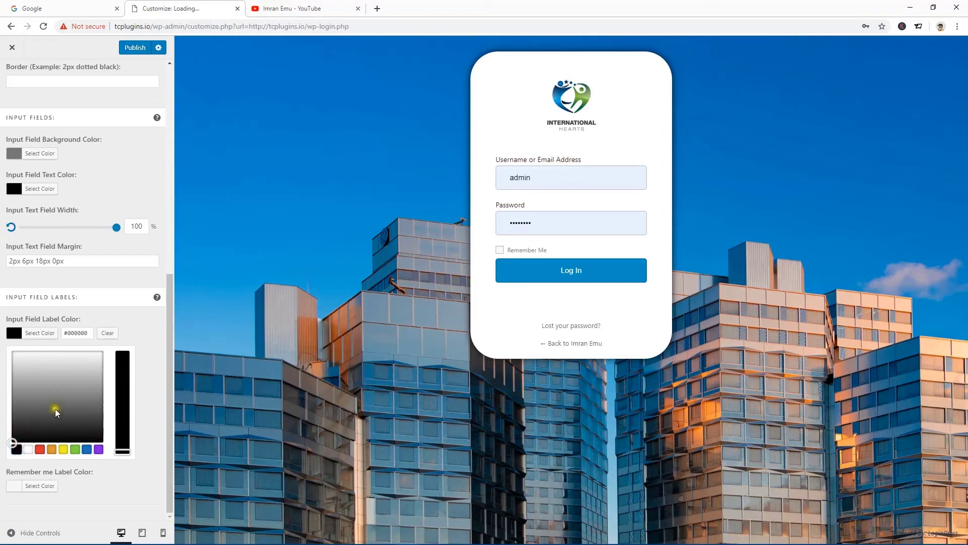
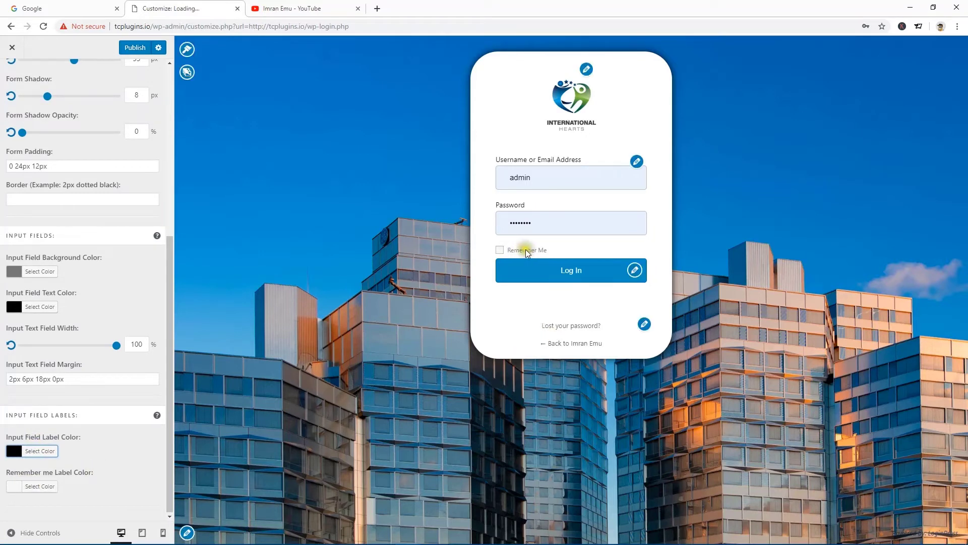
- Try orange #dd9933 for the Remember Me label and set its color to blue #1e73be
click(16, 486)
scroll(41, 471, down, 2)
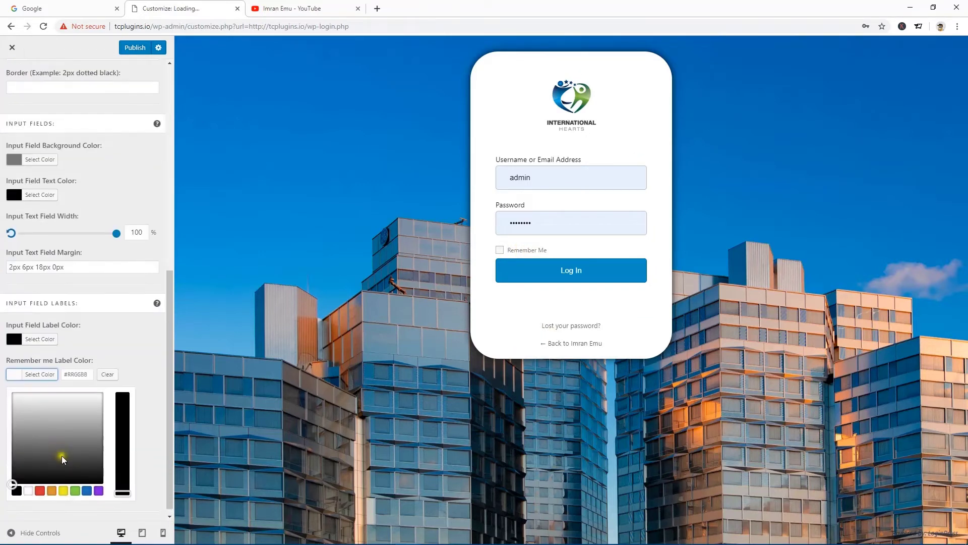
click(51, 485)
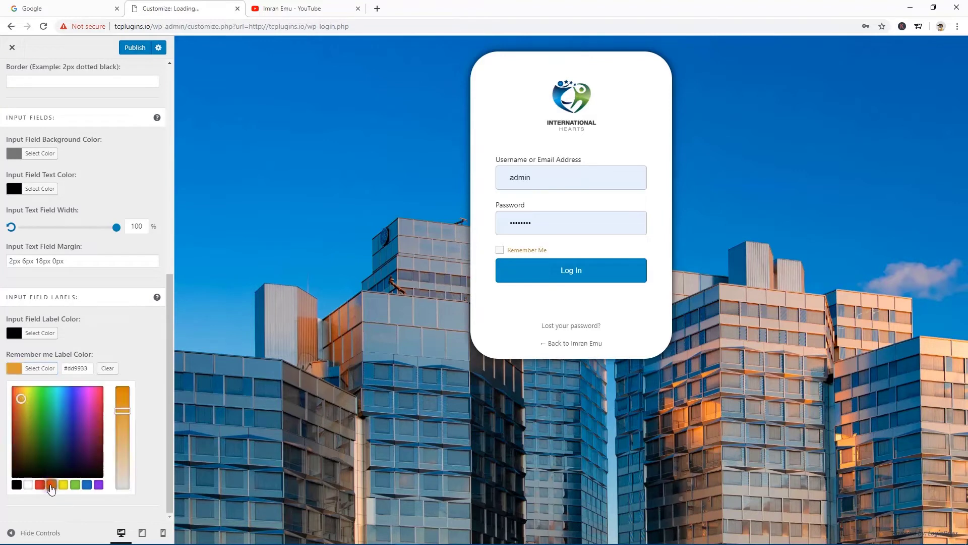
click(87, 485)
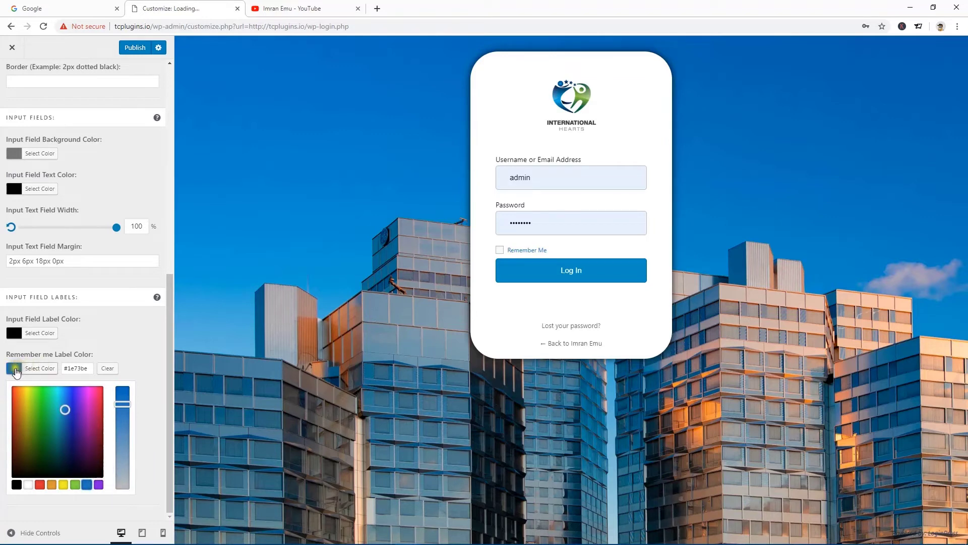
click(40, 368)
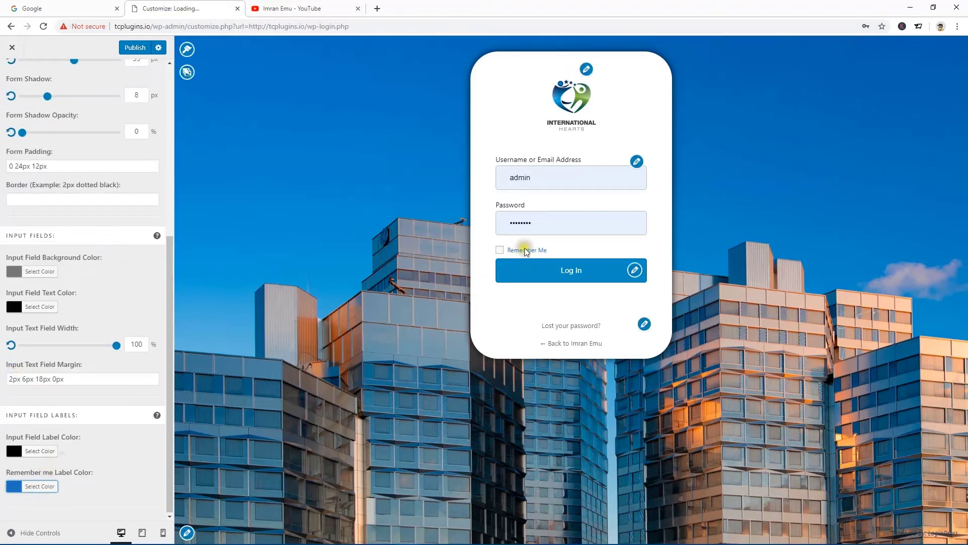
- Publish the login form changes and return to the list of LoginPress customization sections
scroll(75, 257, up, 5)
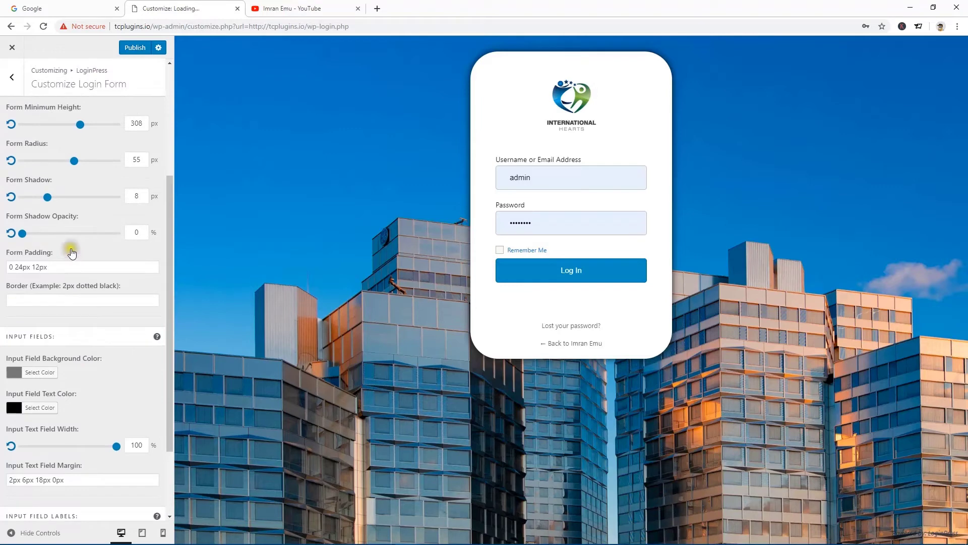
click(132, 48)
click(12, 78)
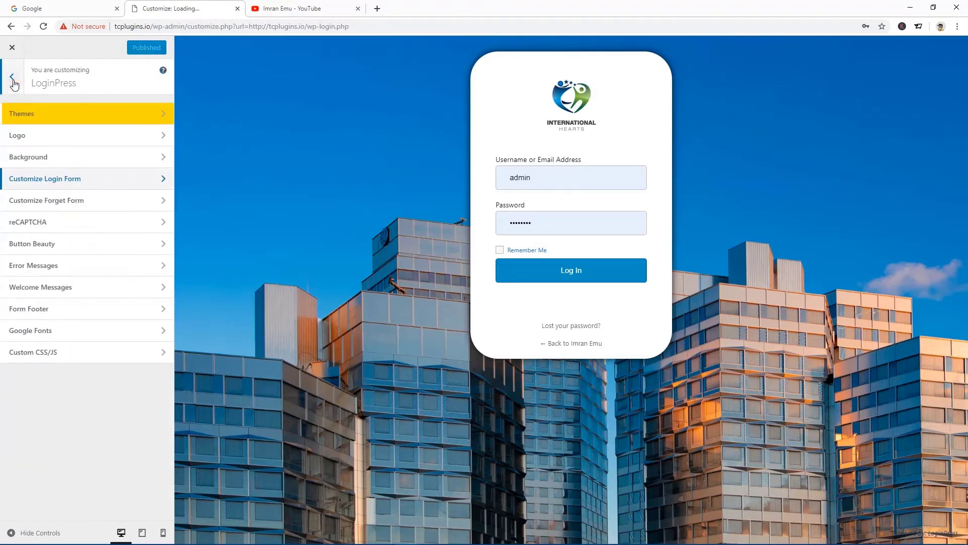
- Review the background image and color options for the forget form, and return to the LoginPress sections
click(47, 202)
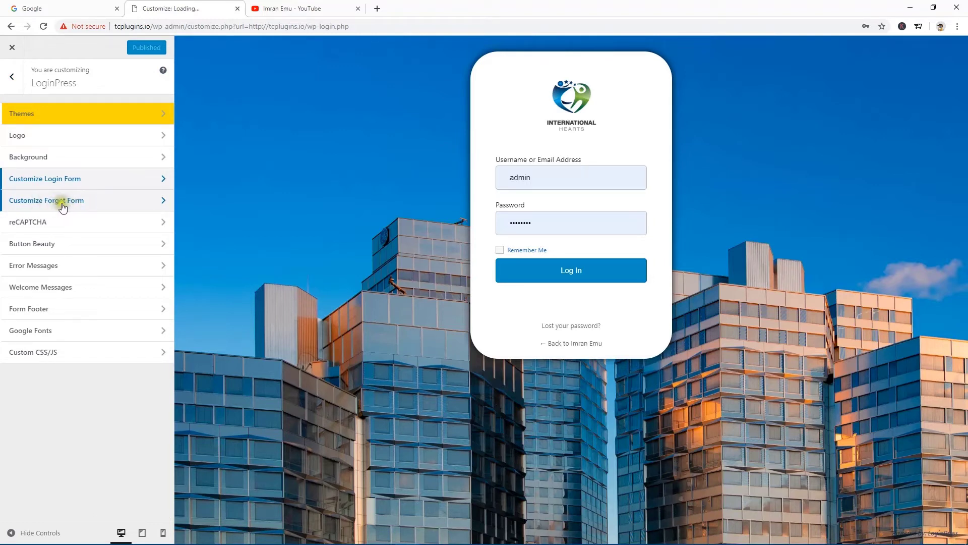
click(69, 205)
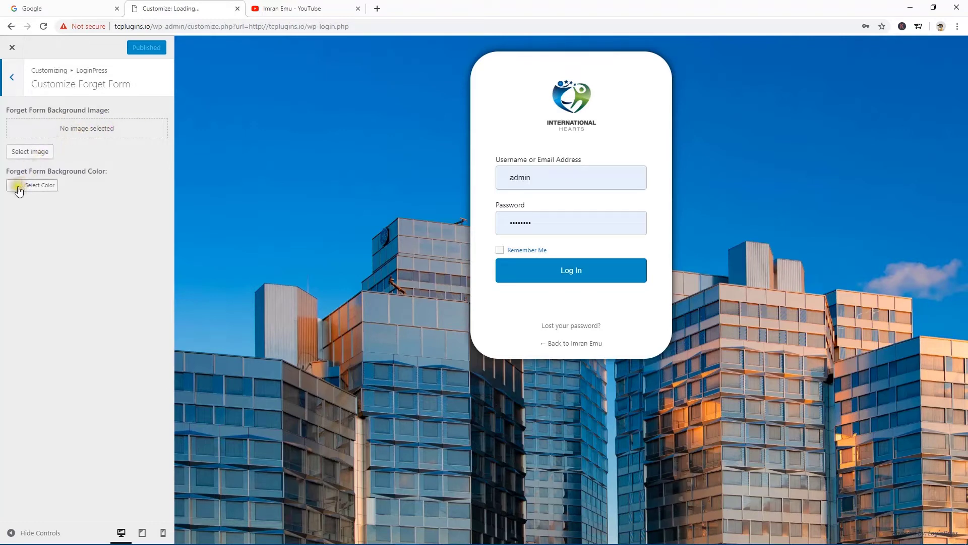
click(11, 77)
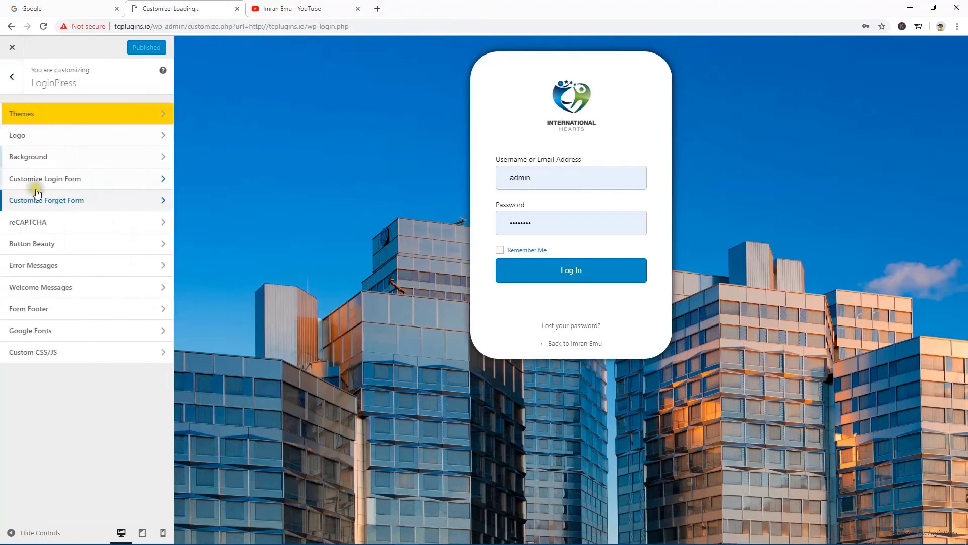
- Review the reCAPTCHA section of LoginPress and return to the list of customization sections
click(48, 222)
mouse_move(54, 165)
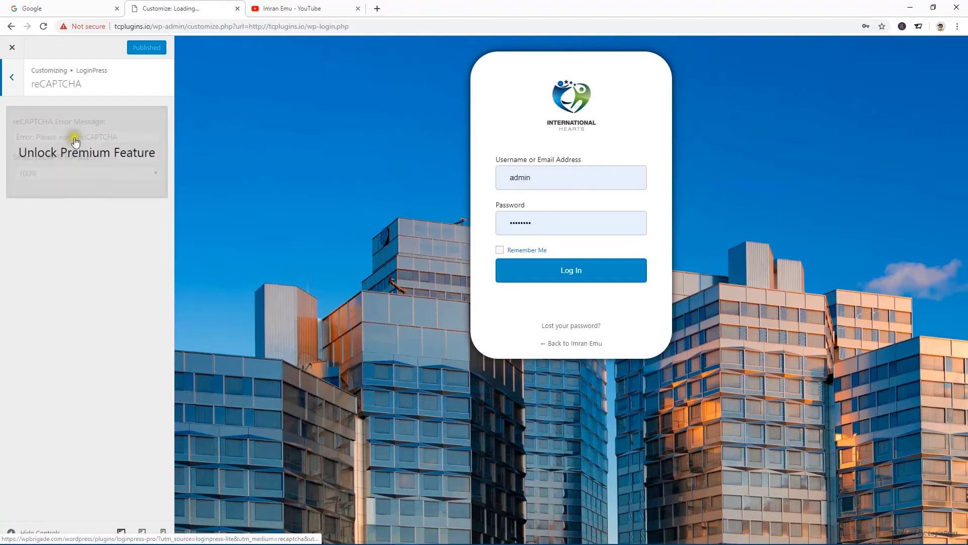
click(12, 78)
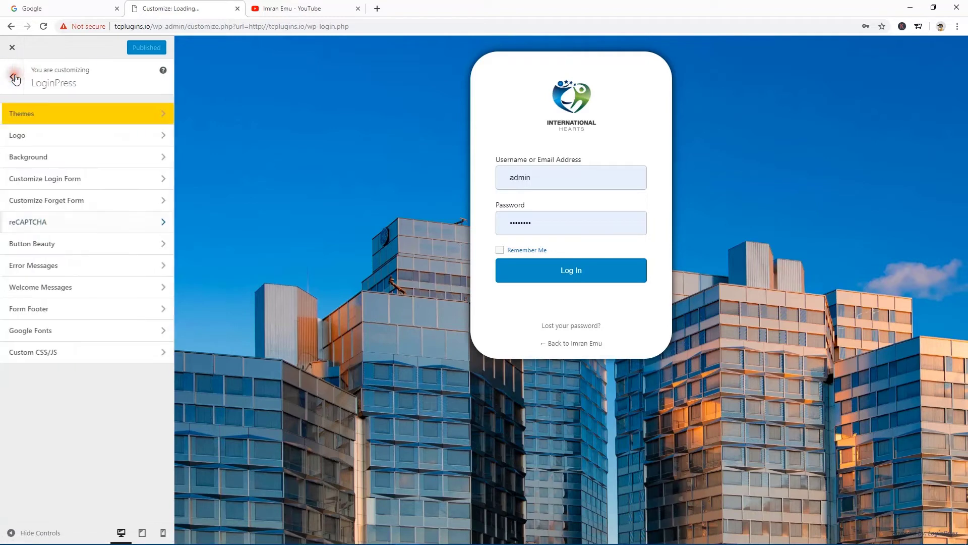
- Set the login button's color to golden brown #bf8e2b in the Button Beauty section, starting from orange #dd9933
click(44, 245)
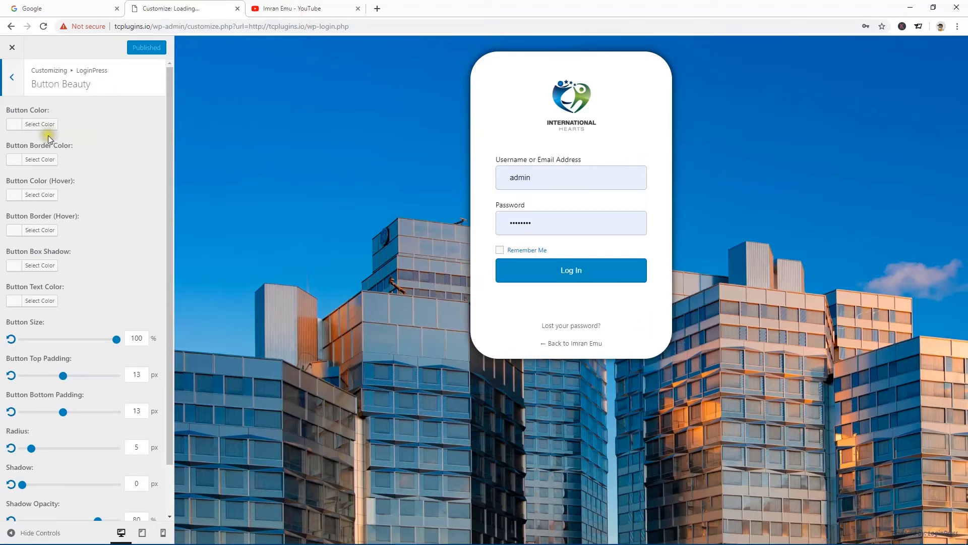
click(15, 124)
click(52, 241)
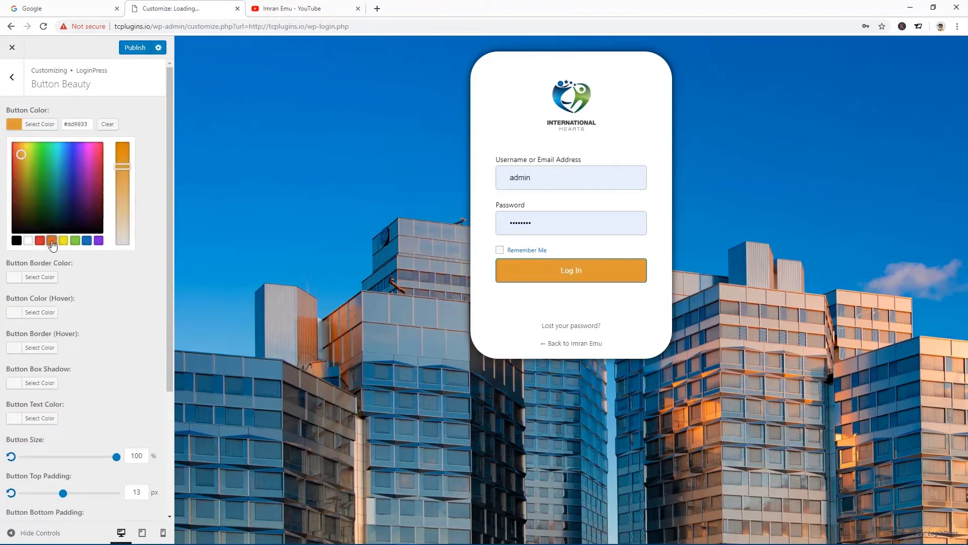
drag(21, 158, 22, 168)
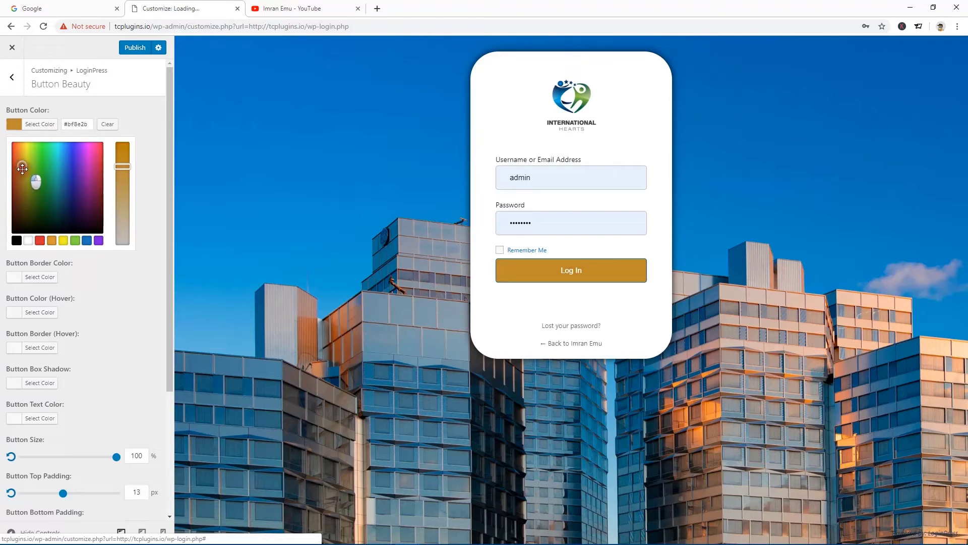
click(15, 124)
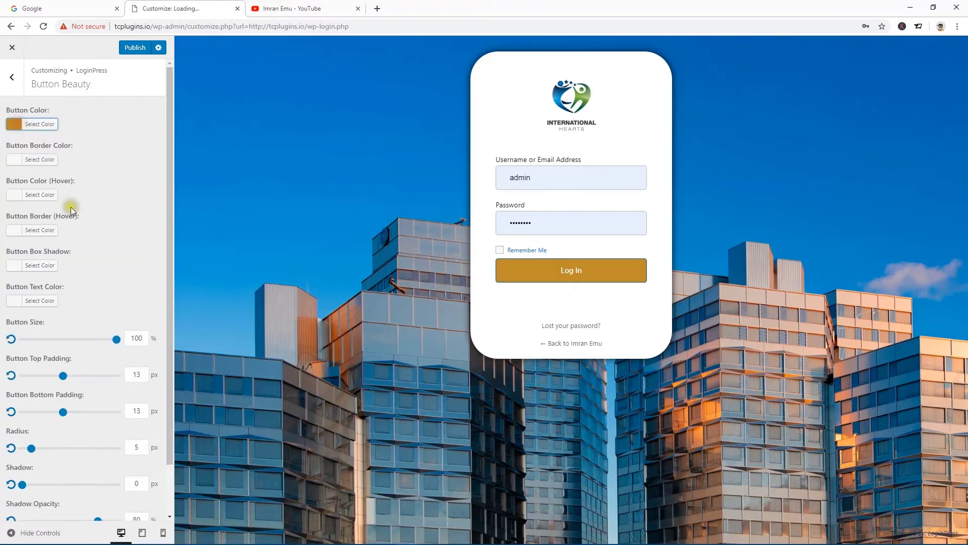
- Set the login button's border color to golden yellow #d1ab30, starting from the orange preset
click(15, 159)
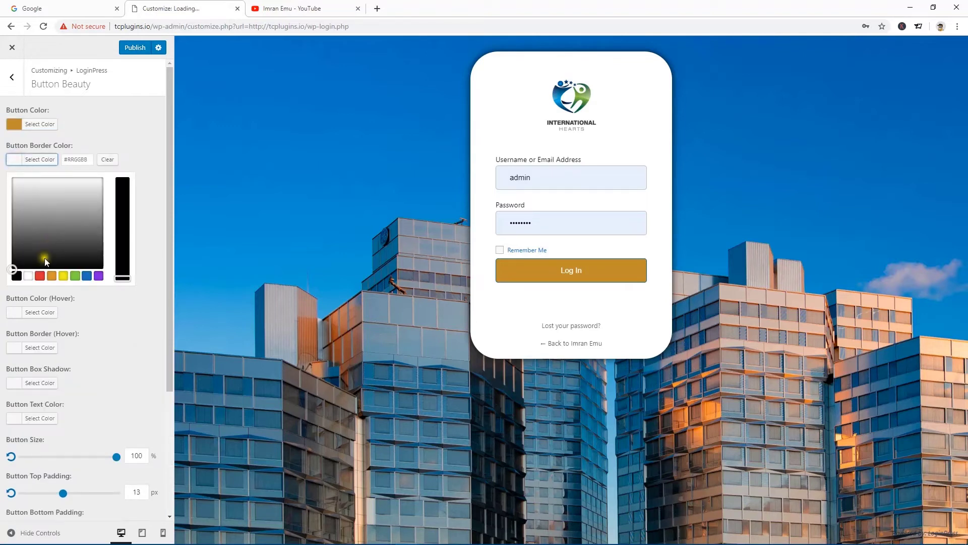
click(51, 275)
drag(23, 186, 24, 197)
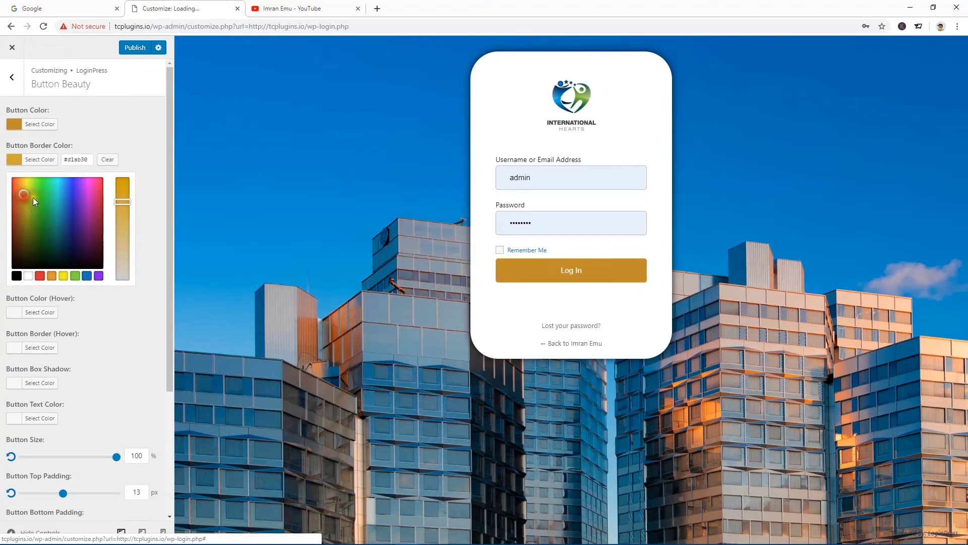
click(15, 160)
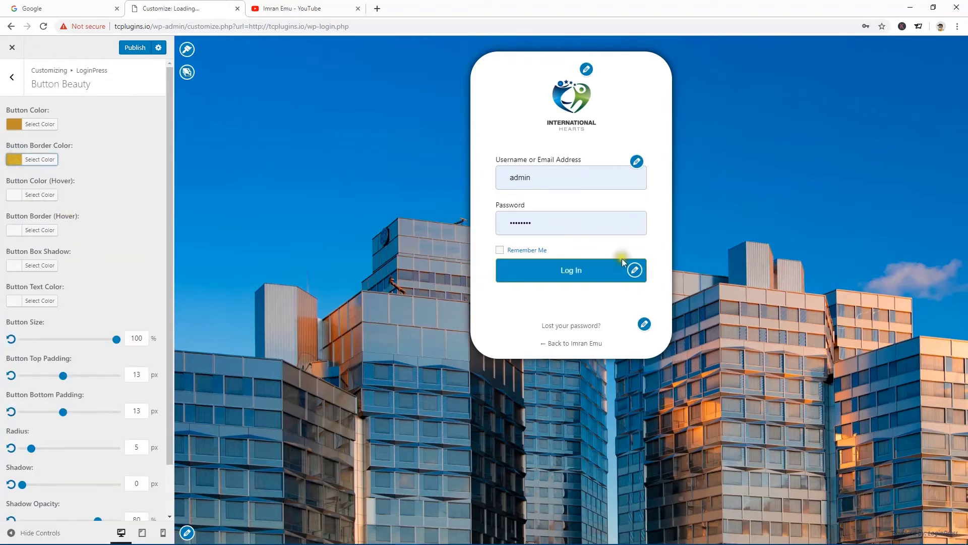
- Try light gray #b2b2b2 for the login button's hover color and set it to gray #8c8c8c
click(17, 233)
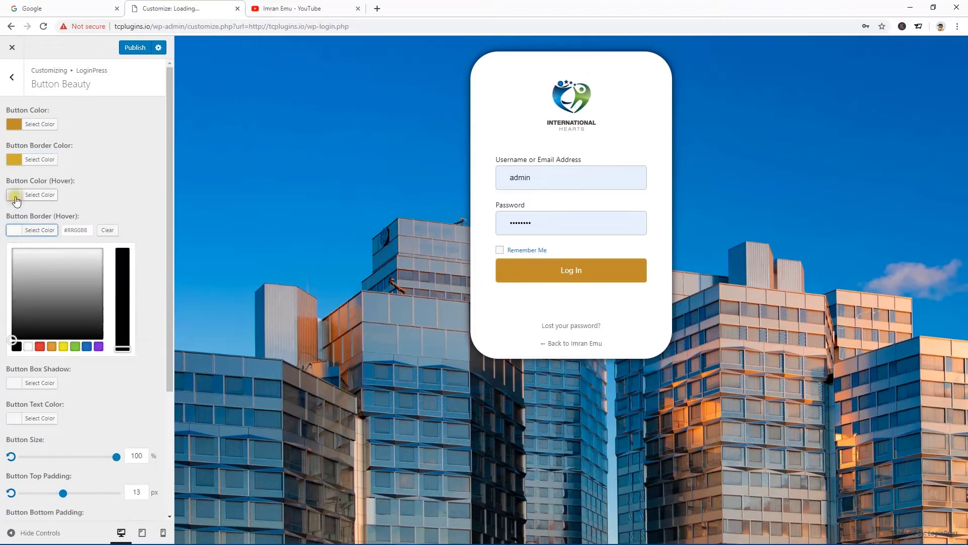
click(14, 195)
click(86, 240)
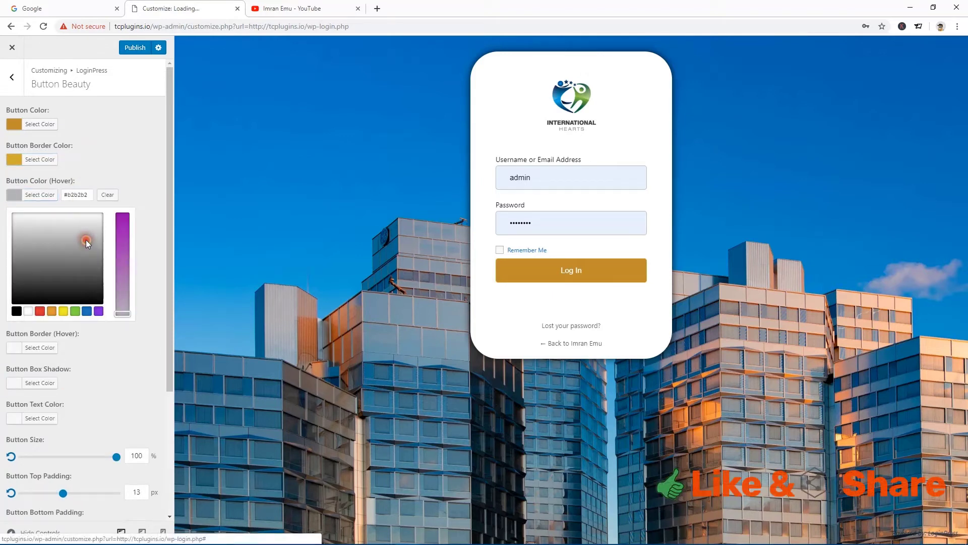
click(69, 251)
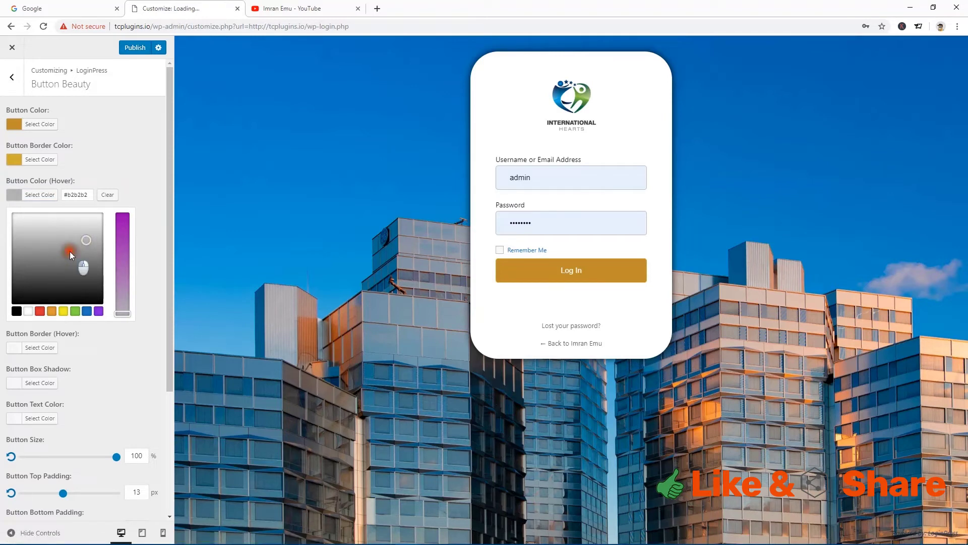
click(56, 254)
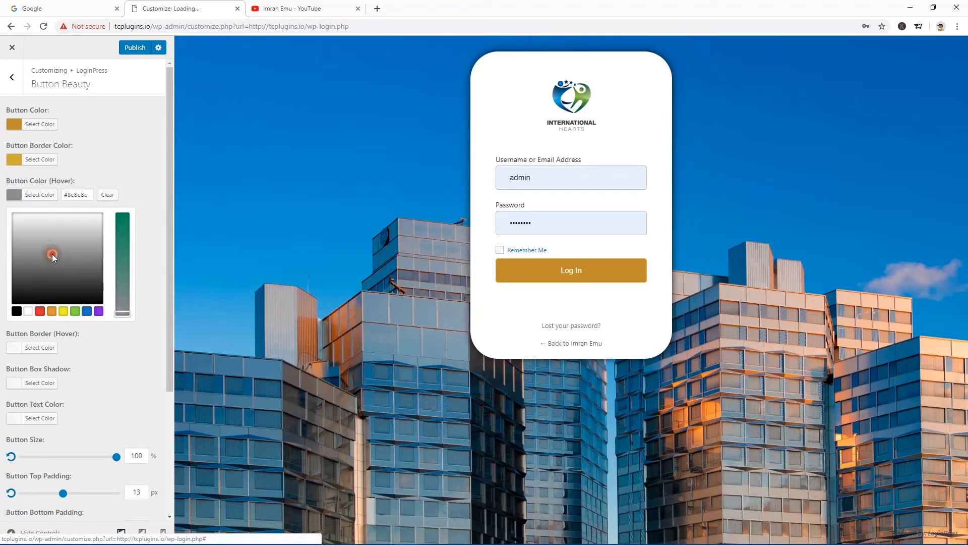
click(15, 195)
- Set the login button's border hover color to a medium gray
click(16, 227)
click(43, 280)
click(15, 229)
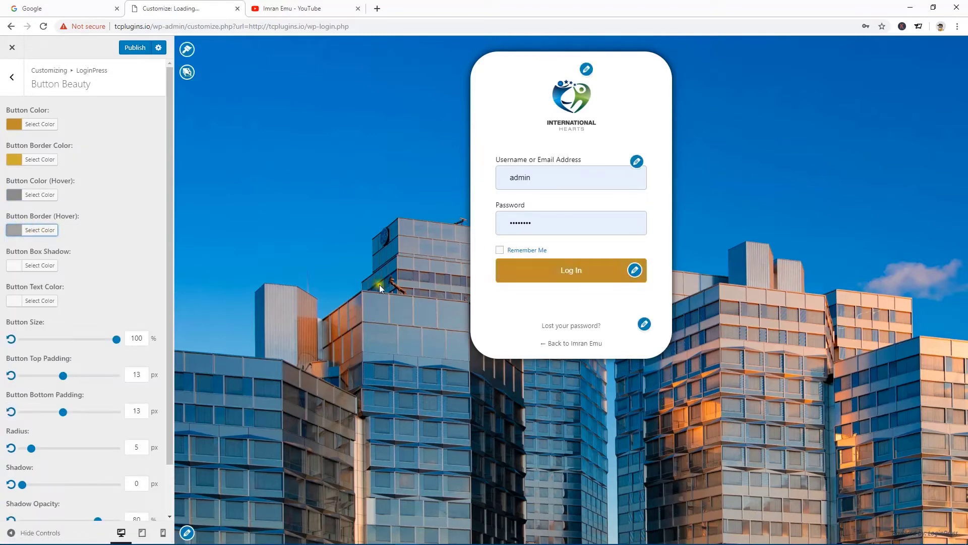
- Set the login button's box shadow color to gray #969696
scroll(32, 276, down, 1)
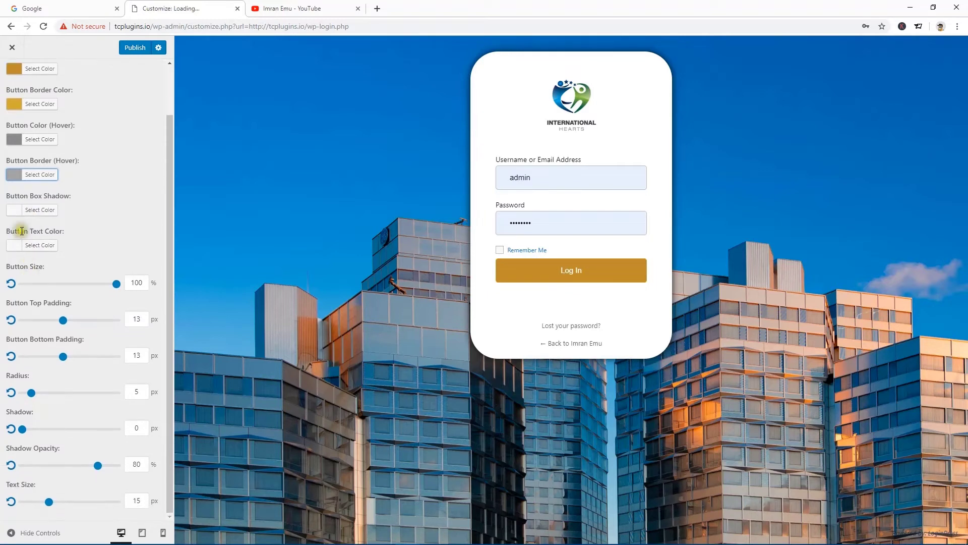
click(15, 210)
click(48, 248)
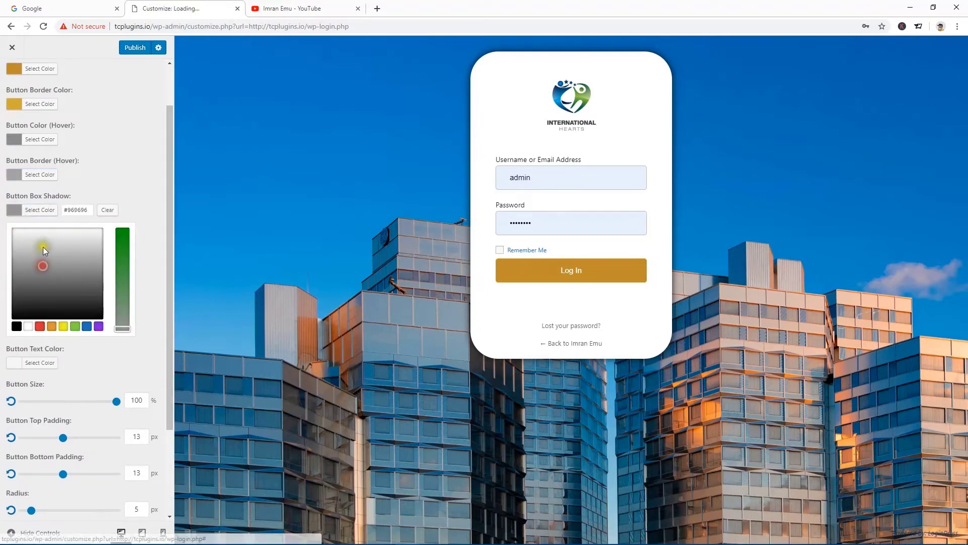
click(14, 210)
- Try red #dd3333 for the login button's text color and set it to white #ffffff
click(20, 246)
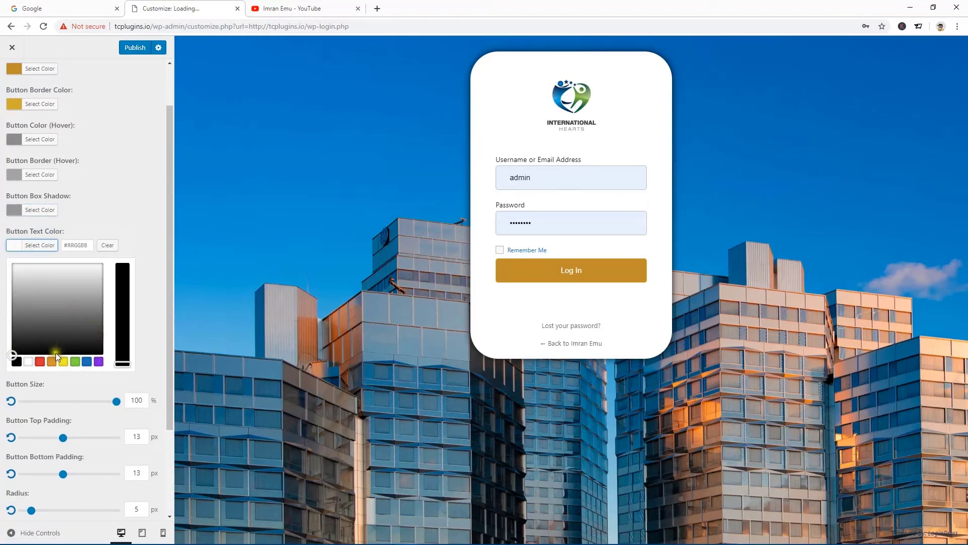
click(40, 361)
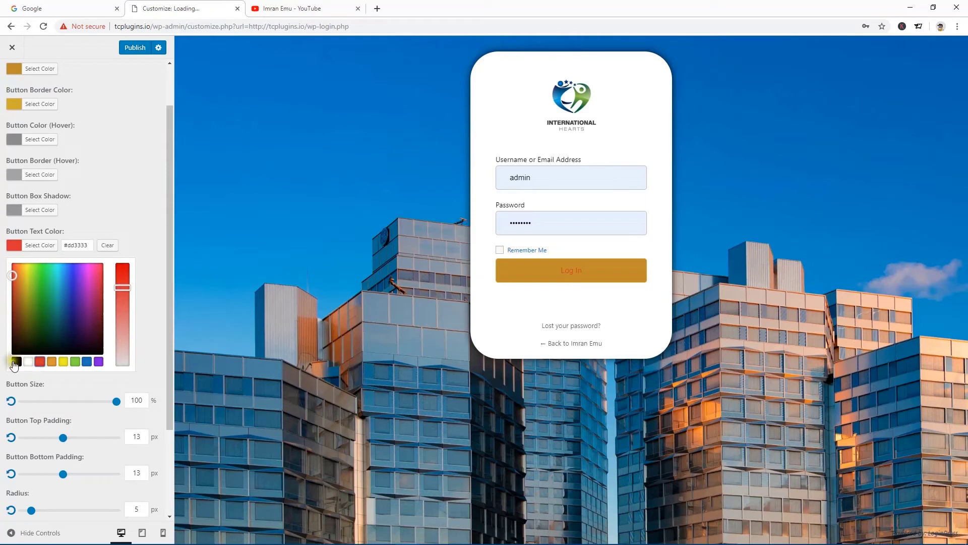
click(15, 362)
click(38, 306)
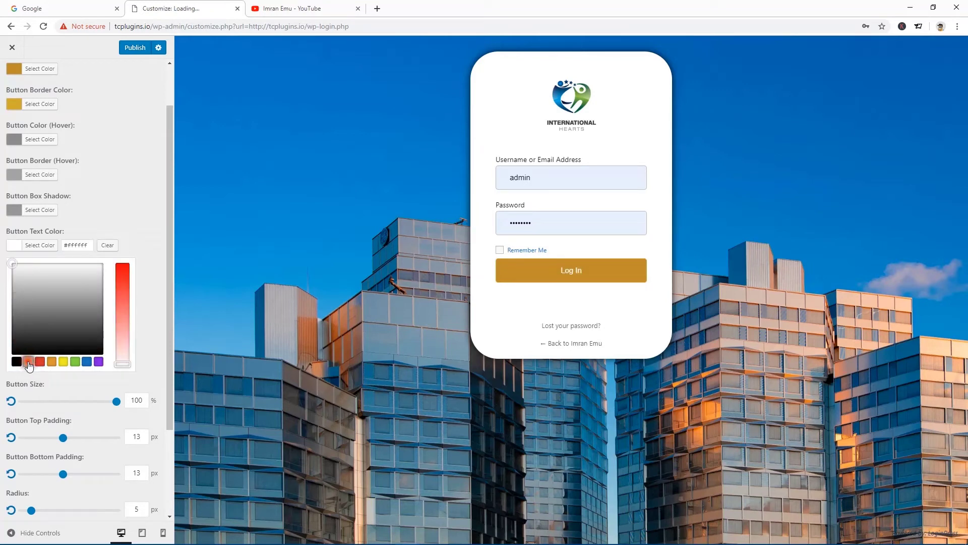
click(35, 286)
click(15, 245)
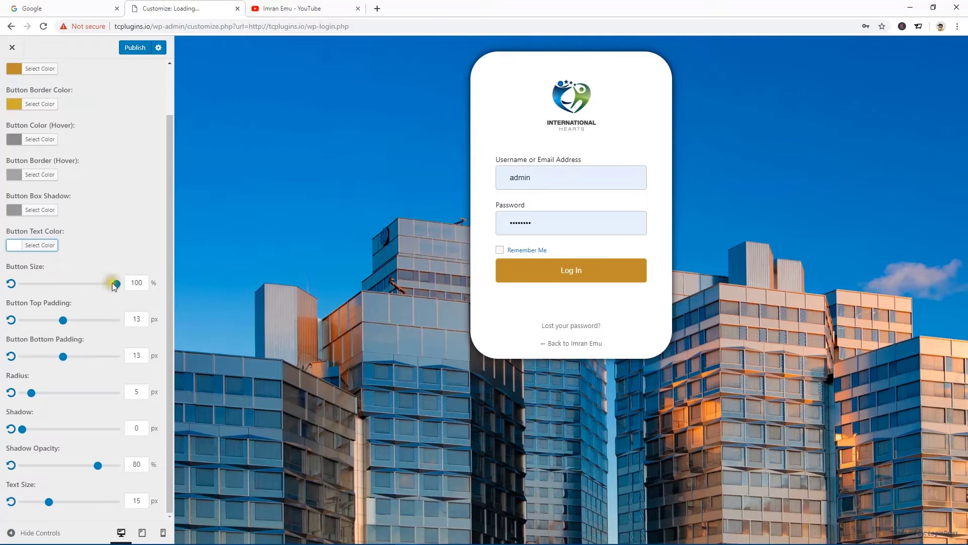
- Keep the button size at 100% and set its top and bottom padding to 15 px and radius to 12 px
mouse_move(113, 285)
mouse_down()
mouse_move(77, 283)
mouse_move(123, 287)
mouse_up()
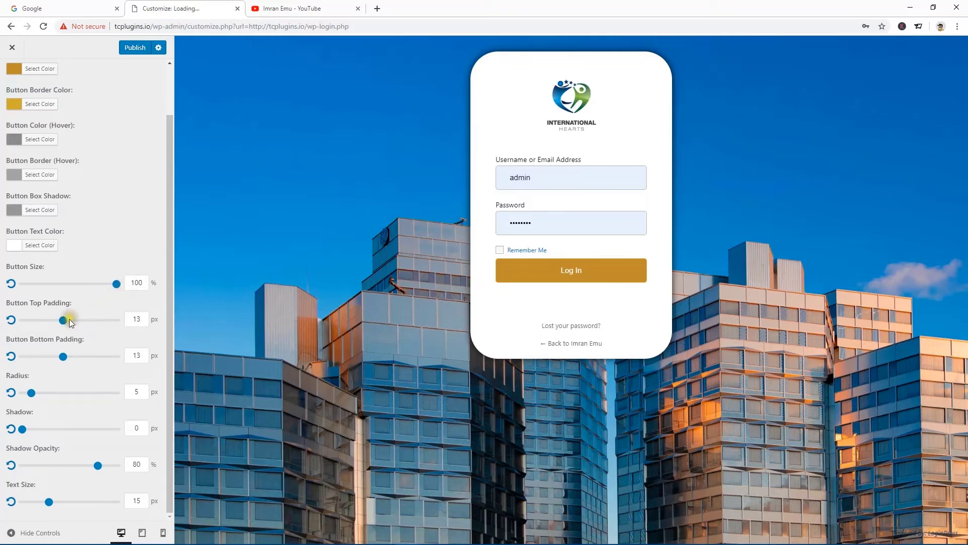
mouse_move(69, 323)
mouse_down()
mouse_move(79, 323)
mouse_move(69, 323)
mouse_up()
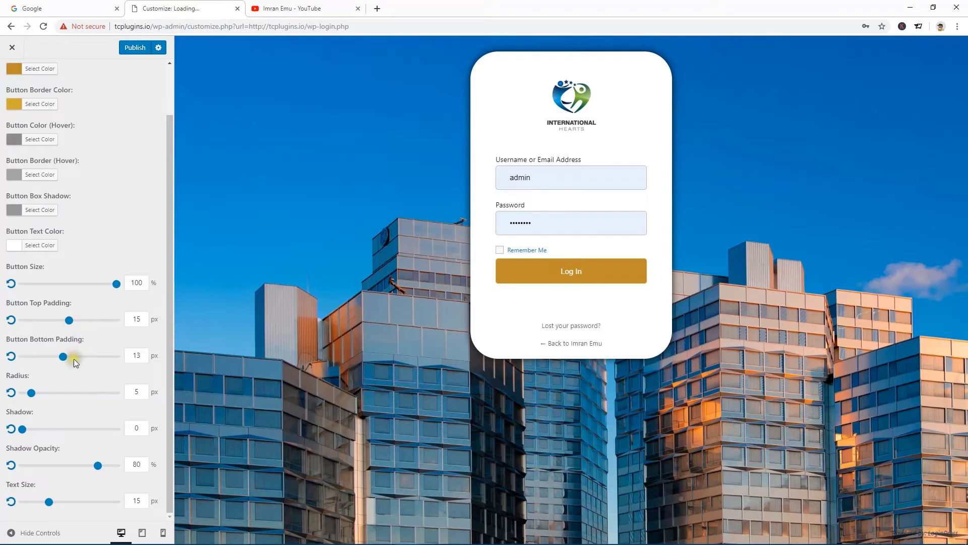
drag(63, 357, 71, 357)
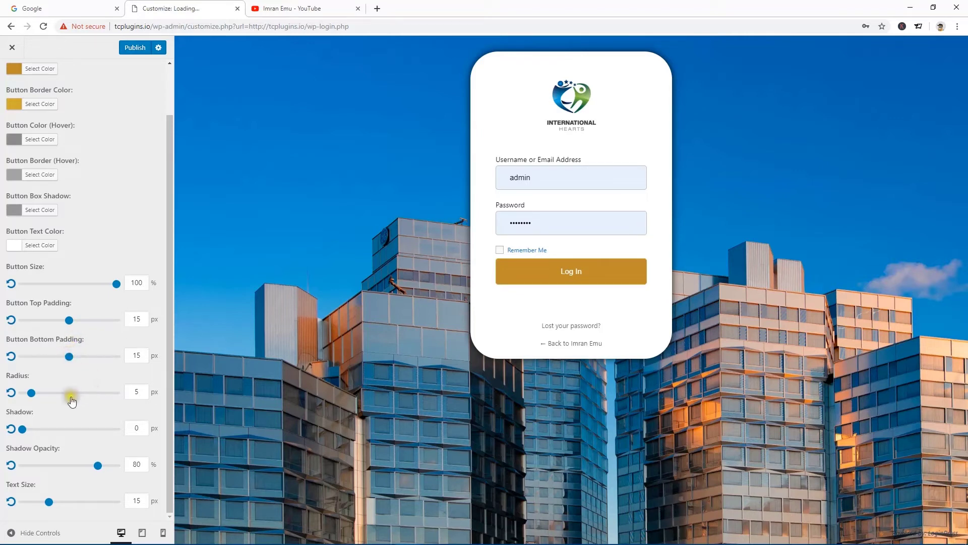
mouse_move(31, 392)
mouse_down()
mouse_move(46, 397)
mouse_move(48, 389)
mouse_up()
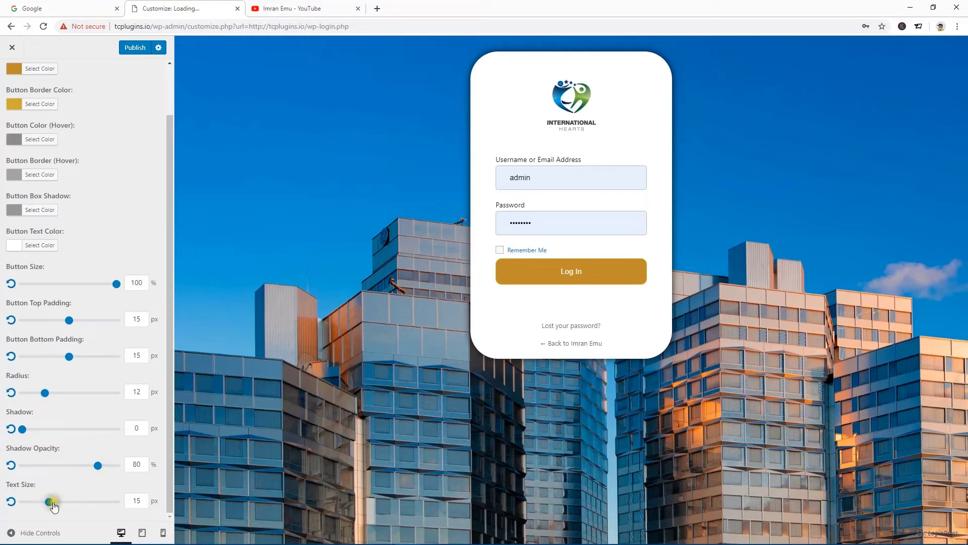
- Try text sizes of 35 px and 25 px for the login button and set the size to 21 px
double_click(125, 501)
text(35)
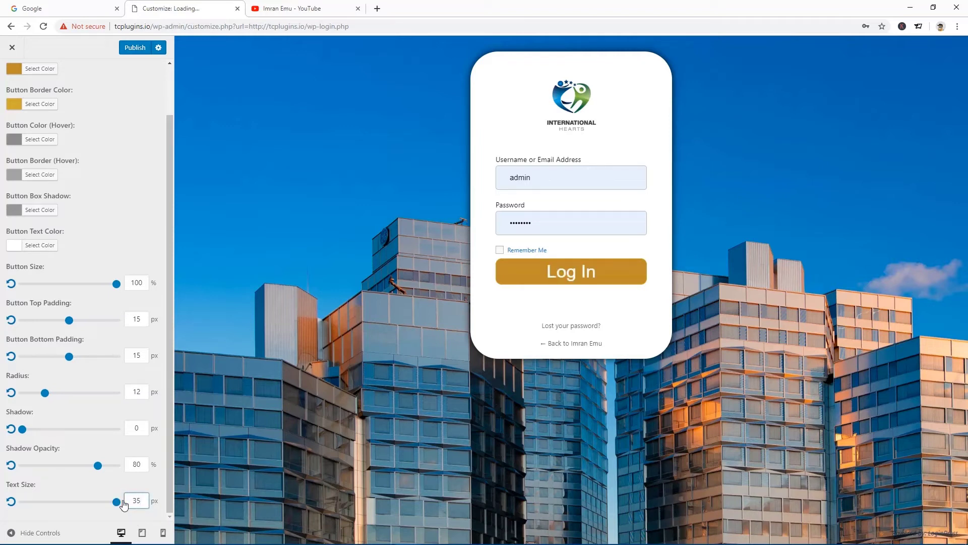
double_click(134, 501)
text(25)
double_click(139, 501)
text(21)
click(69, 502)
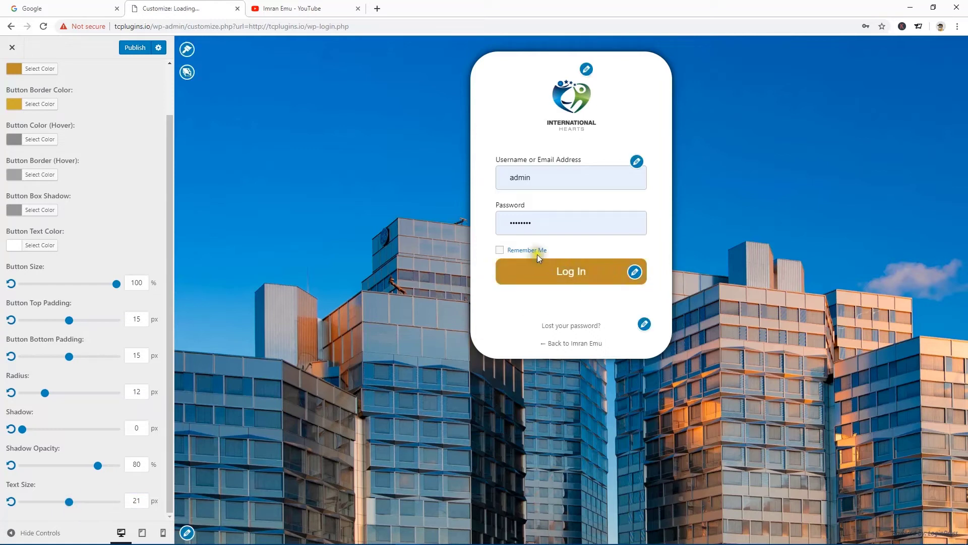
- Publish the login button changes and look through the texts in the Error Messages section
scroll(61, 303, up, 2)
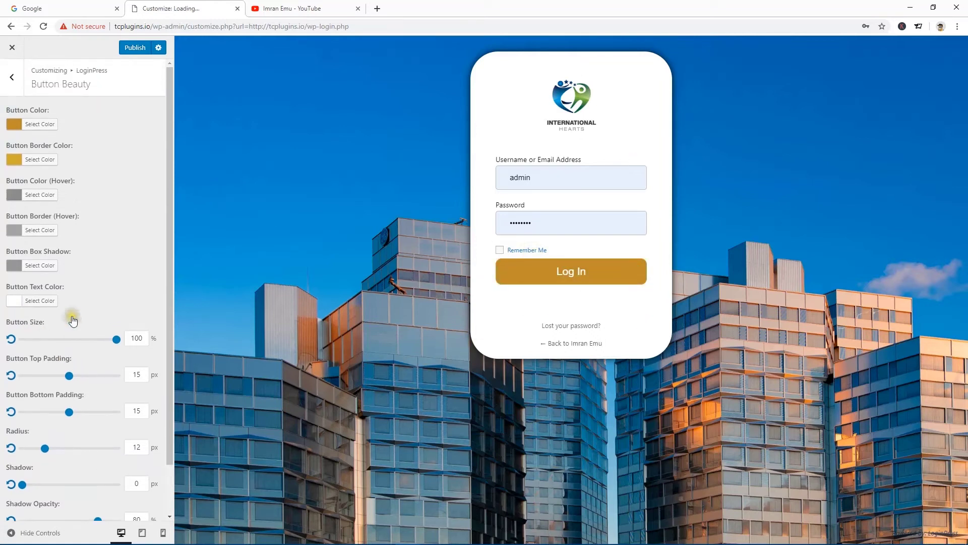
click(127, 48)
click(14, 80)
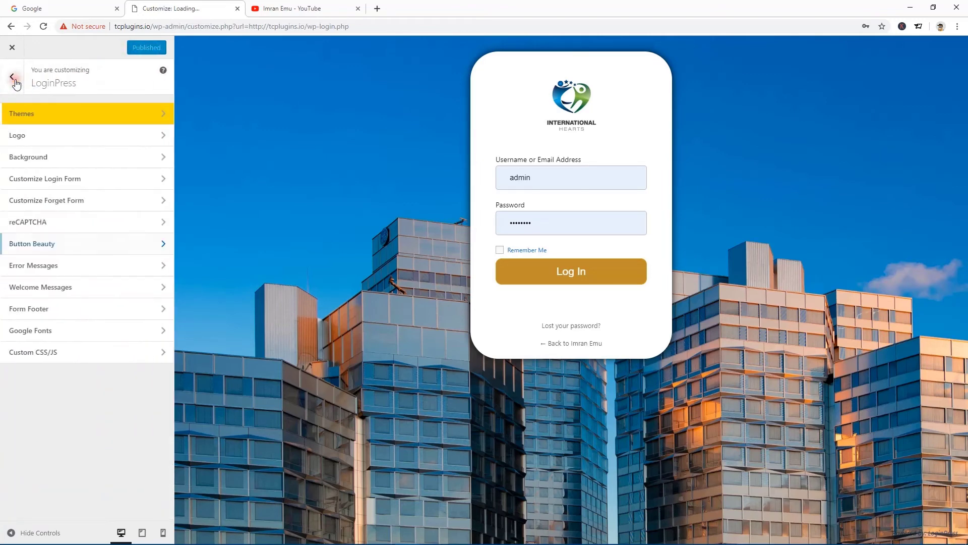
click(57, 267)
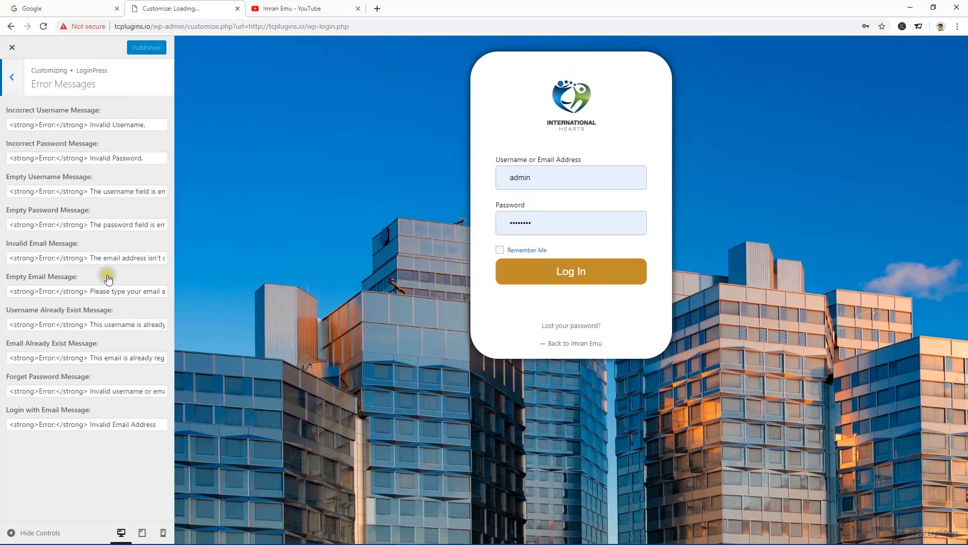
click(13, 82)
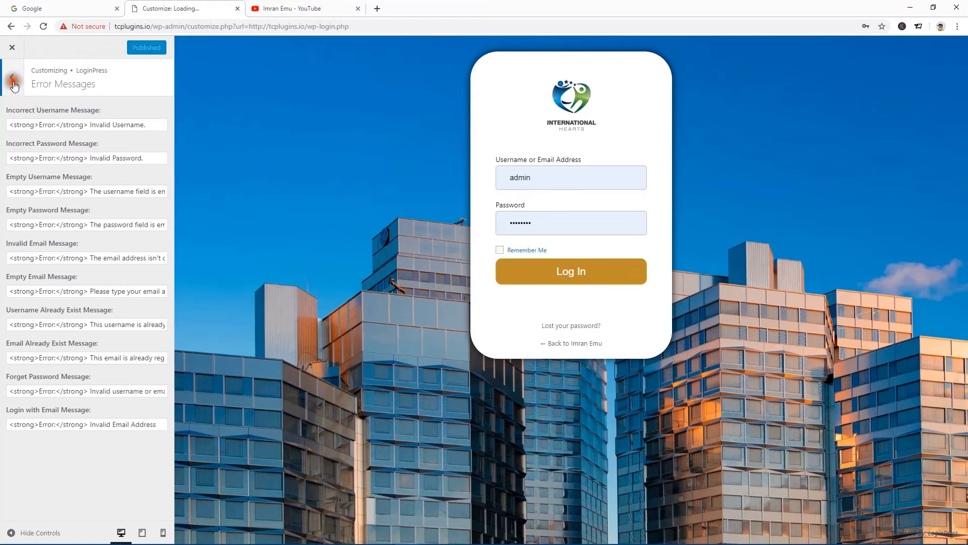
- Set the message field background color to dark gray #515151 in Welcome Messages and return to the LoginPress sections
click(67, 291)
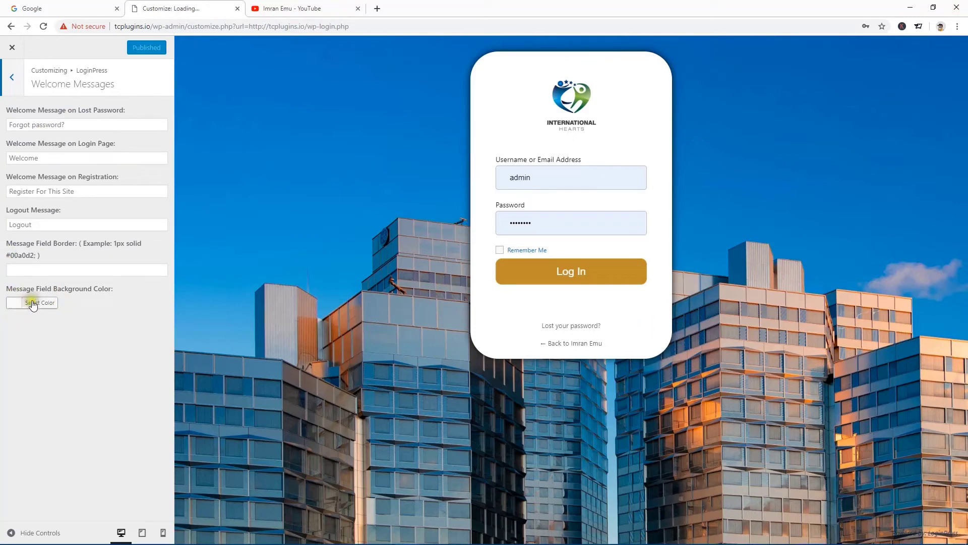
click(15, 303)
click(38, 382)
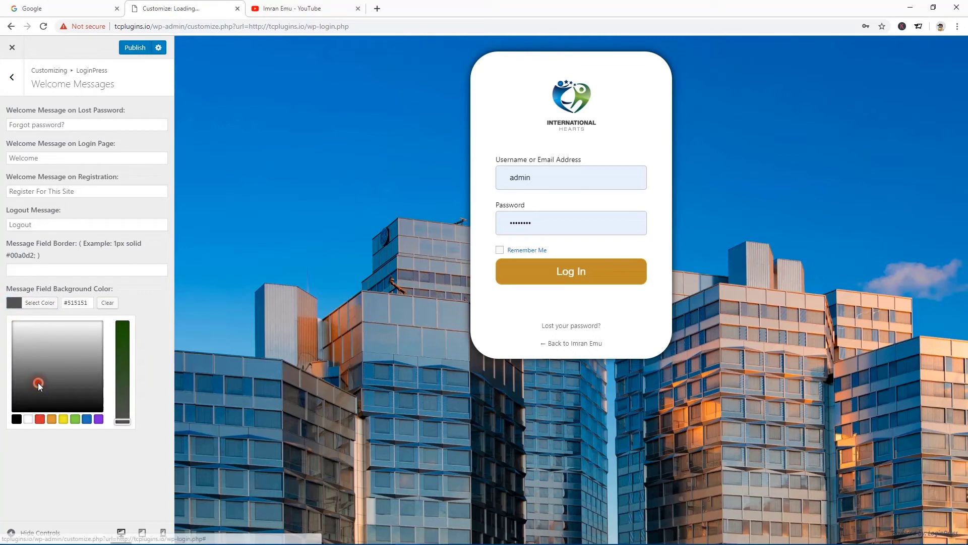
click(15, 305)
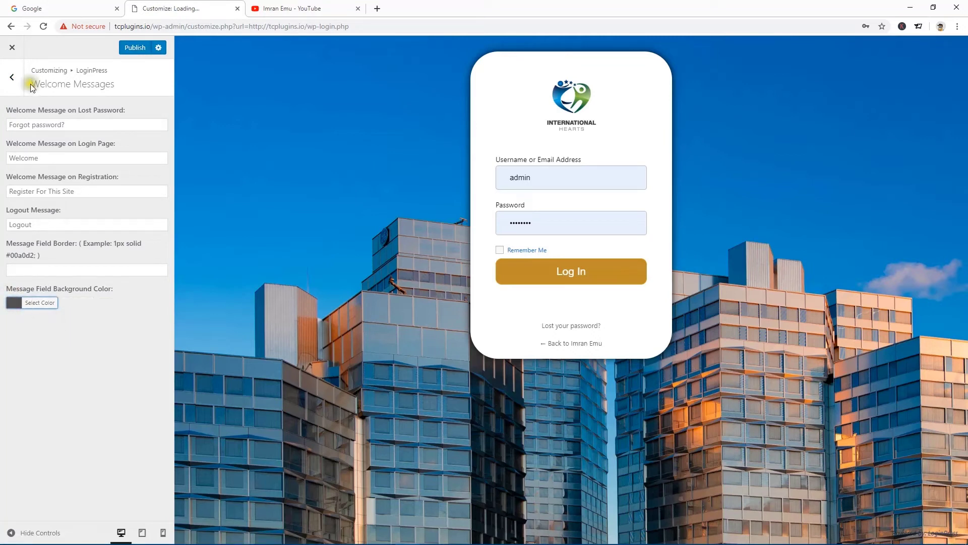
click(15, 79)
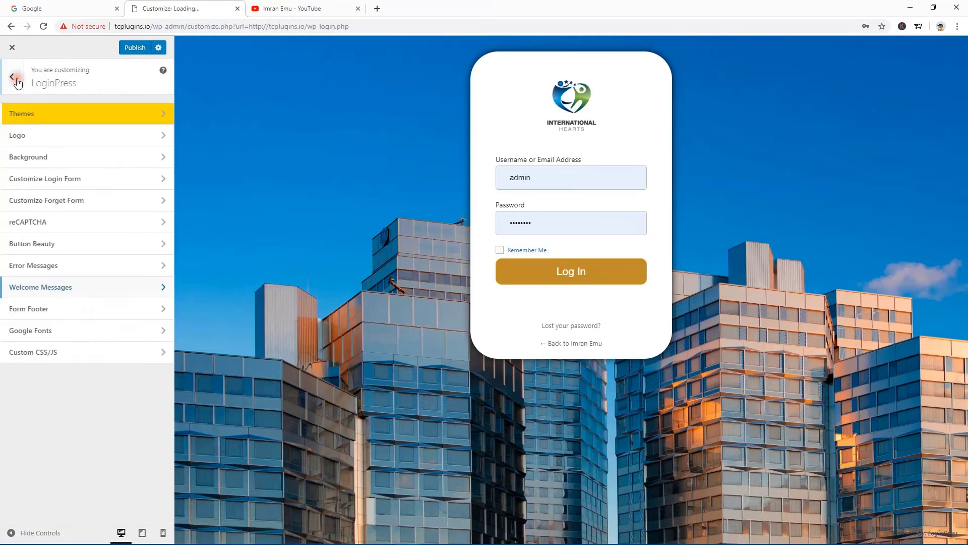
- Change the lost password text in the Form Footer section to "Have Lost your password?" and publish the change
click(43, 311)
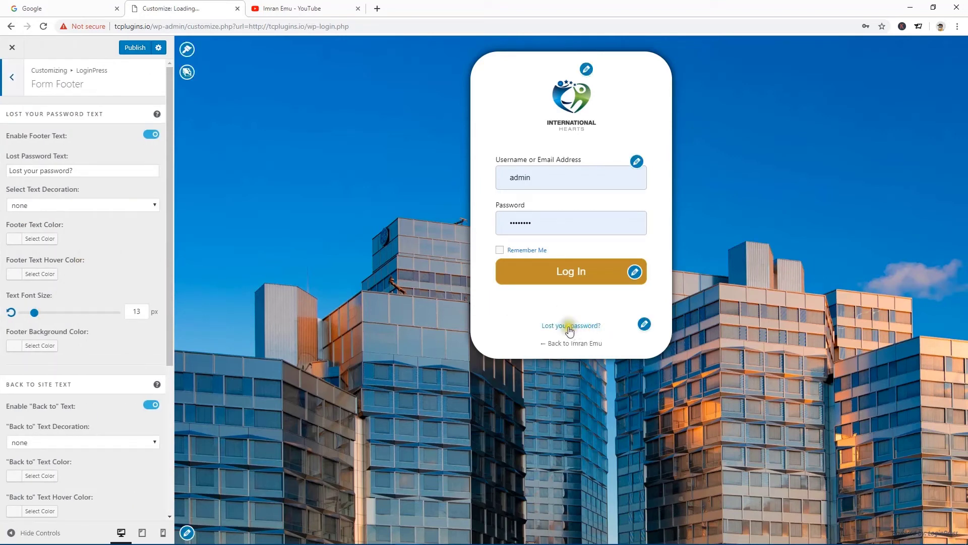
click(133, 170)
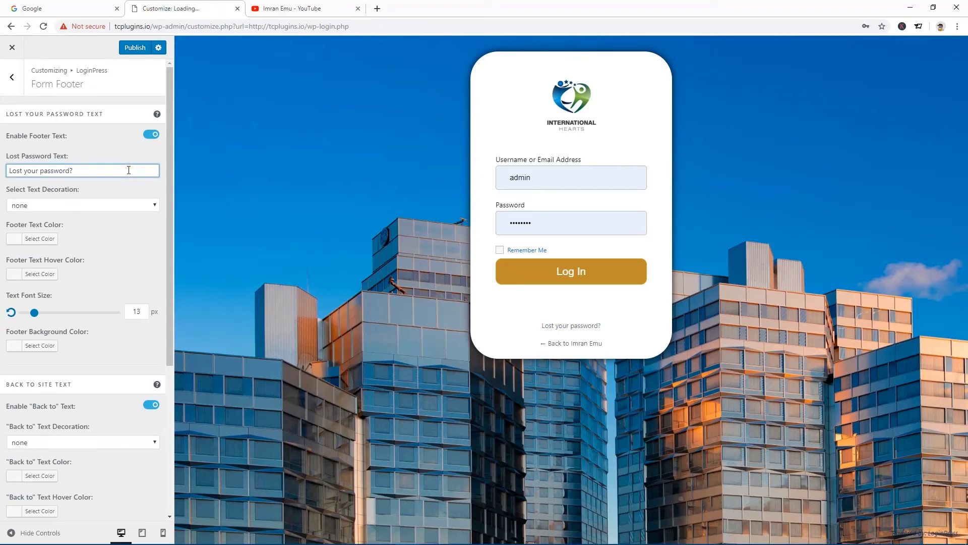
click(69, 170)
click(11, 171)
text(Fo)
key(BackSpace)
key(BackSpace)
text(Have)
click(6, 175)
click(134, 47)
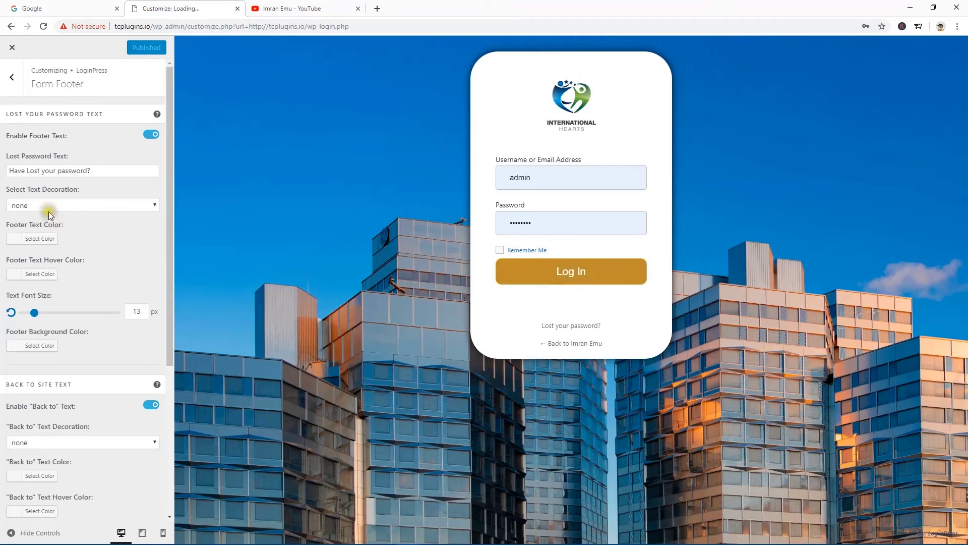
- Try the overline decoration on the lost password text and set the decoration back to none
click(95, 208)
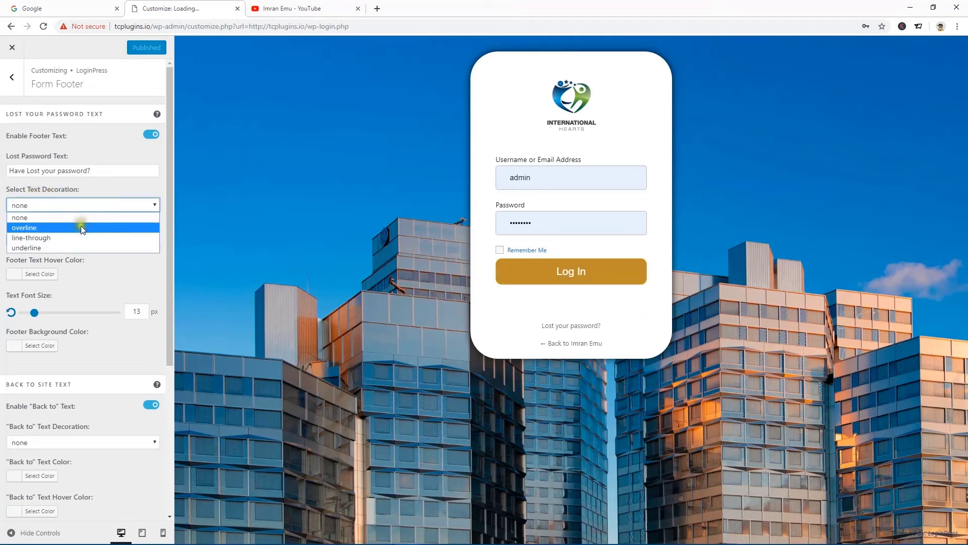
click(80, 226)
click(97, 210)
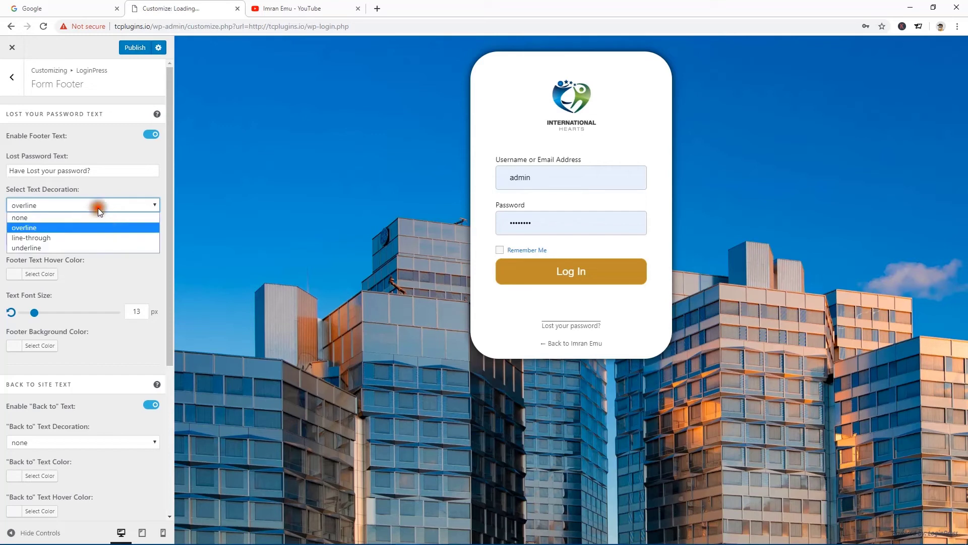
click(73, 217)
- Try black, red and dark blue as the footer text color and set it to blue #1e73be
click(31, 240)
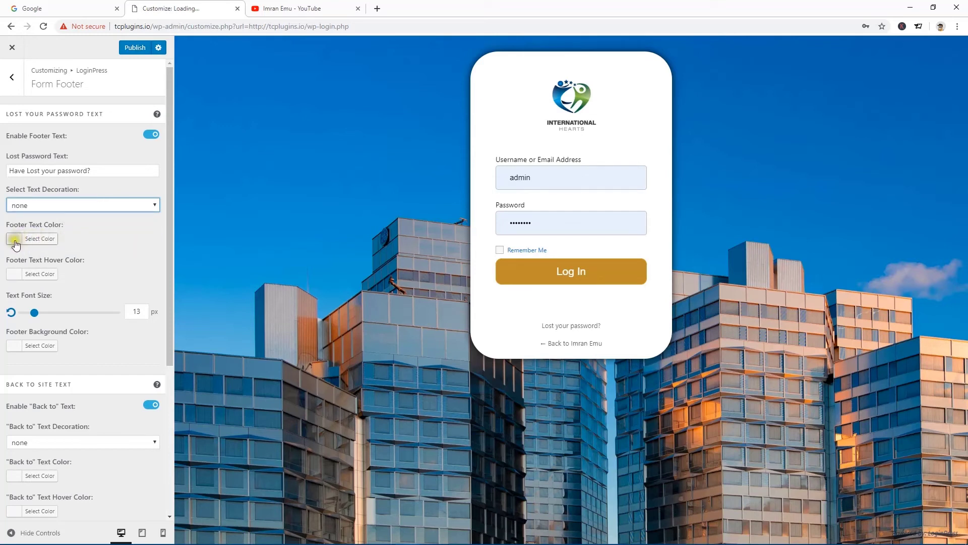
click(14, 241)
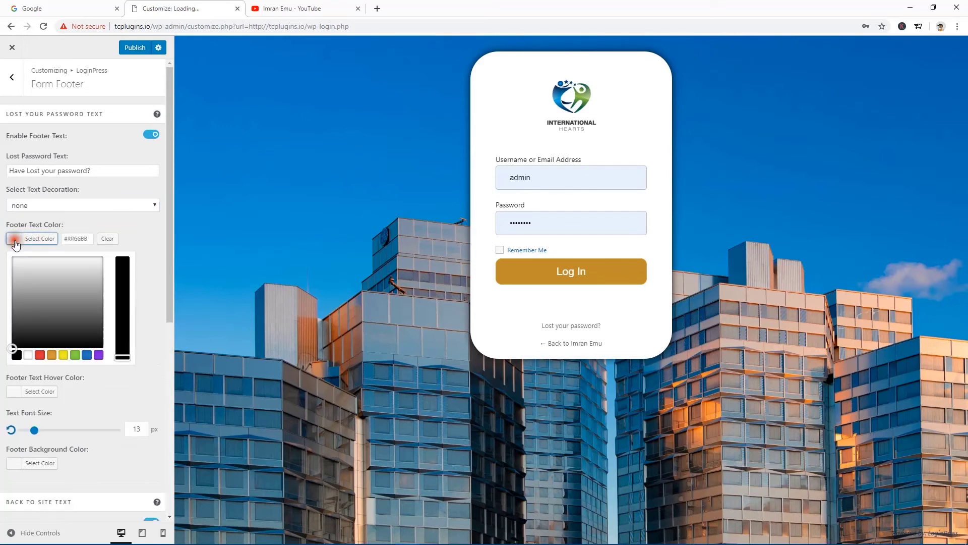
click(16, 355)
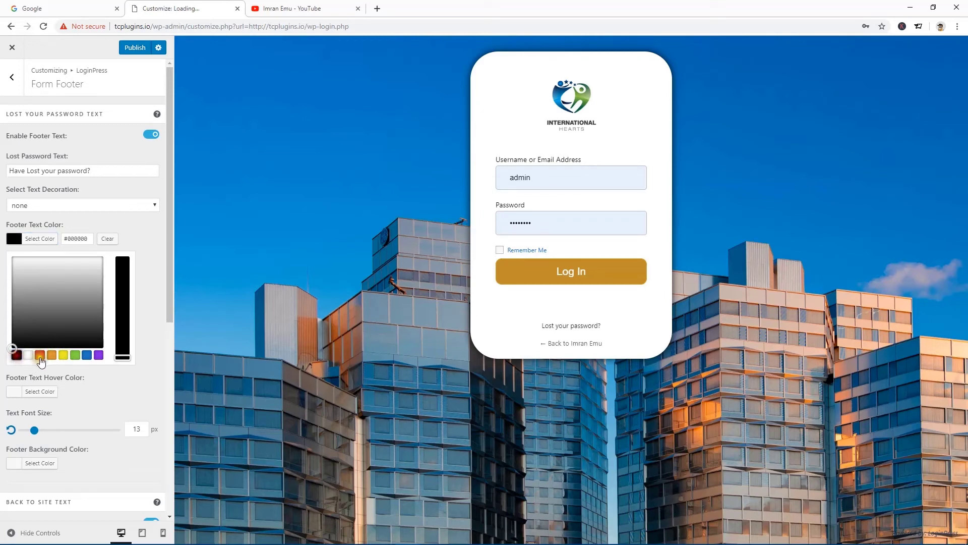
click(40, 355)
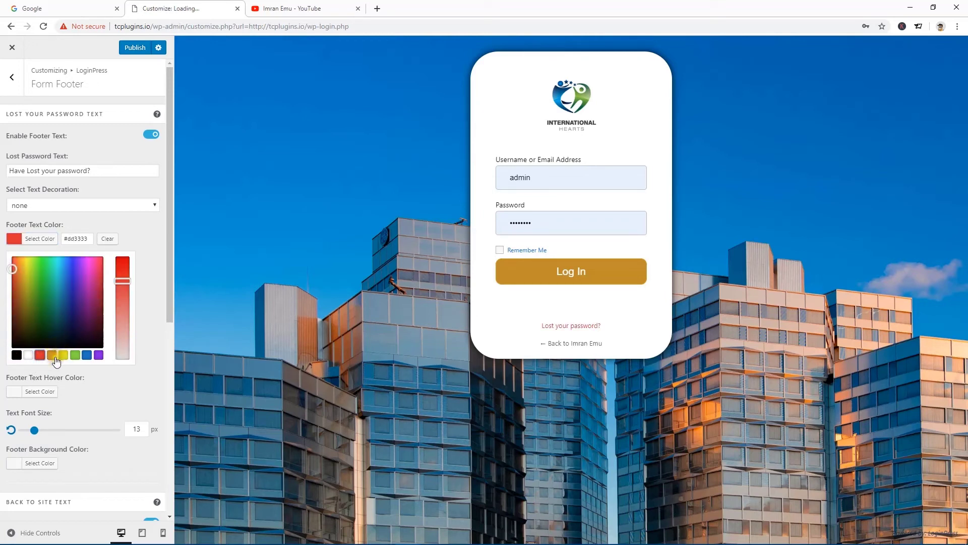
drag(23, 273, 67, 315)
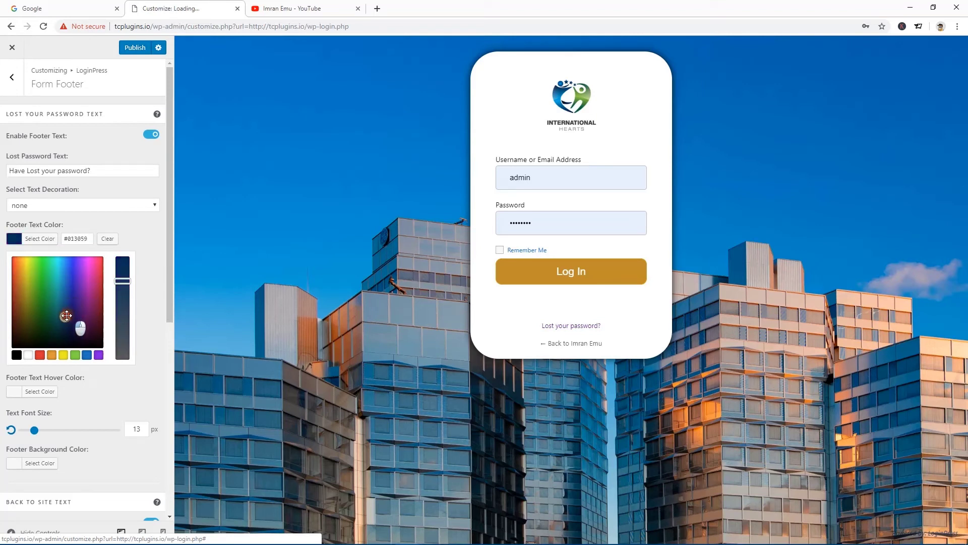
click(87, 355)
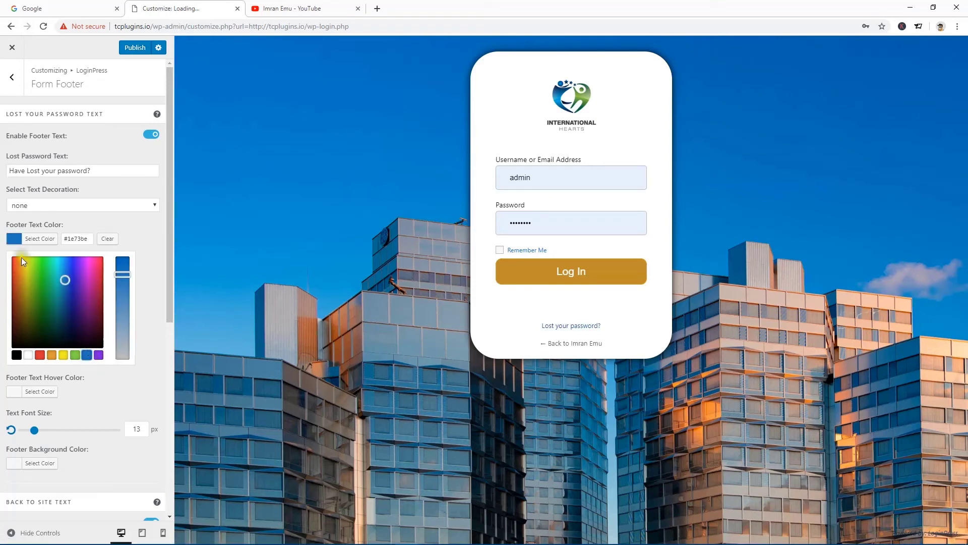
click(16, 241)
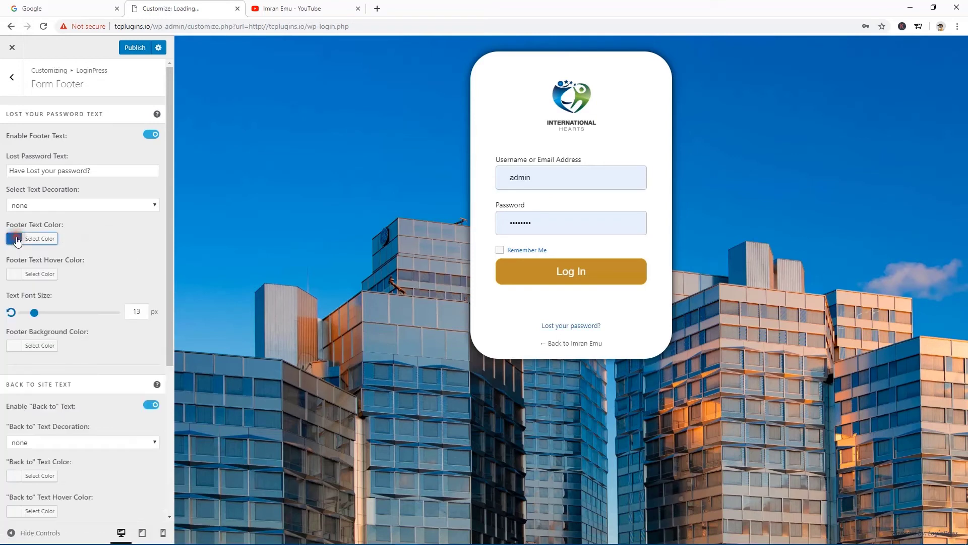
- Set the footer text hover color to dark gray #424242 and the footer text font size to 17 px
click(18, 276)
click(77, 360)
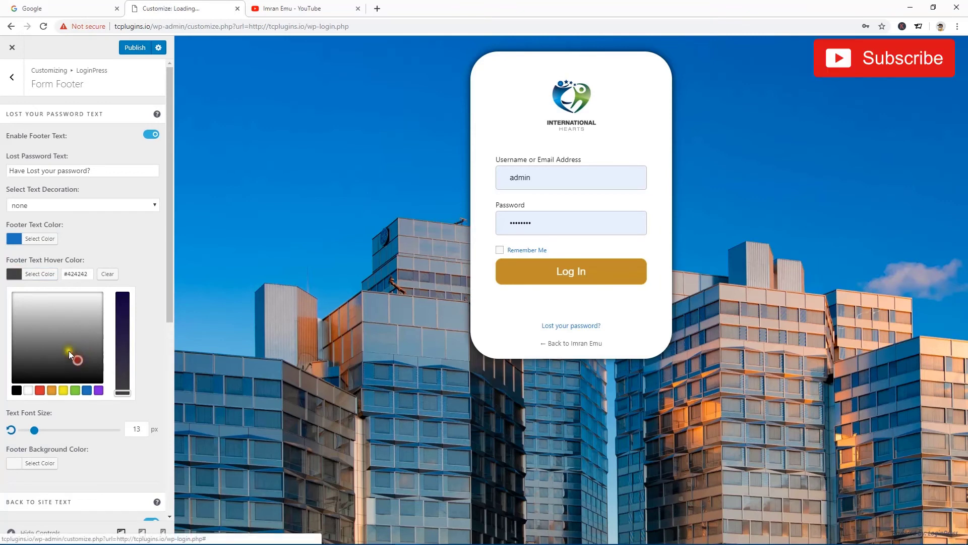
click(19, 278)
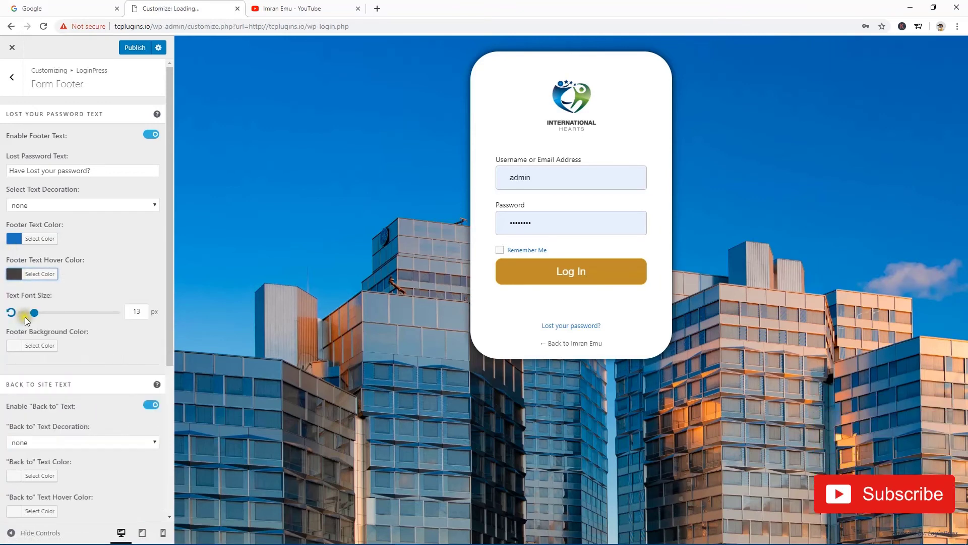
mouse_move(33, 313)
mouse_down()
mouse_move(48, 315)
mouse_move(38, 314)
mouse_up()
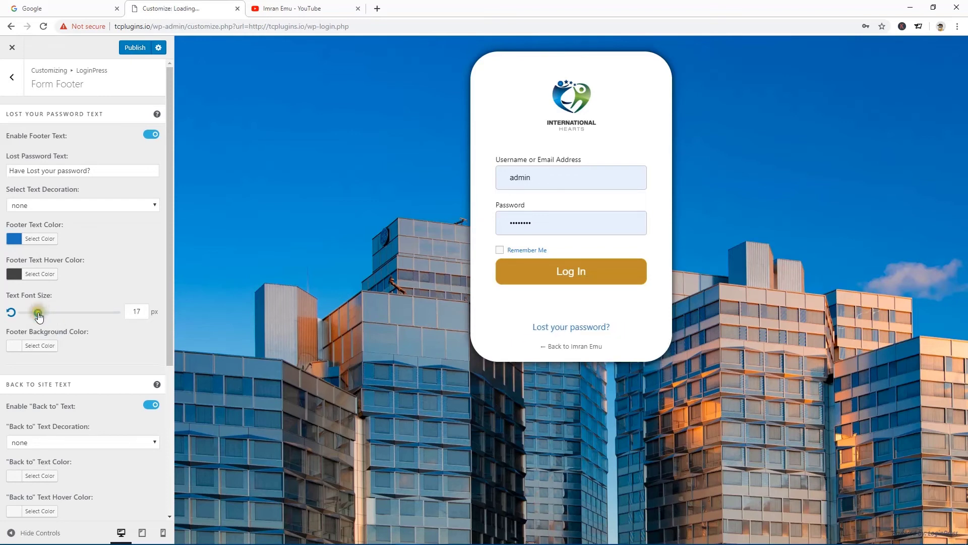
- Try dark gray #3f3f3f as the footer background color and set it to white #ffffff
click(14, 350)
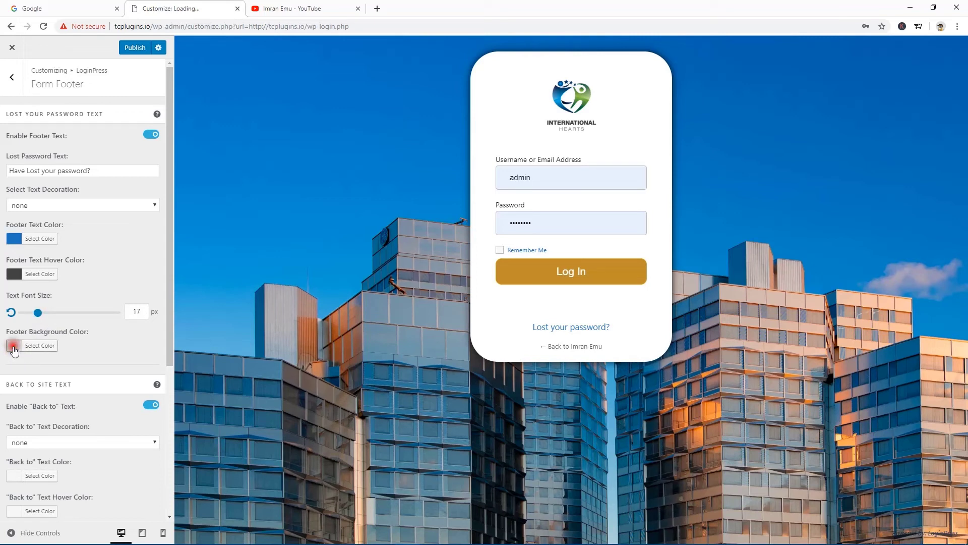
click(55, 432)
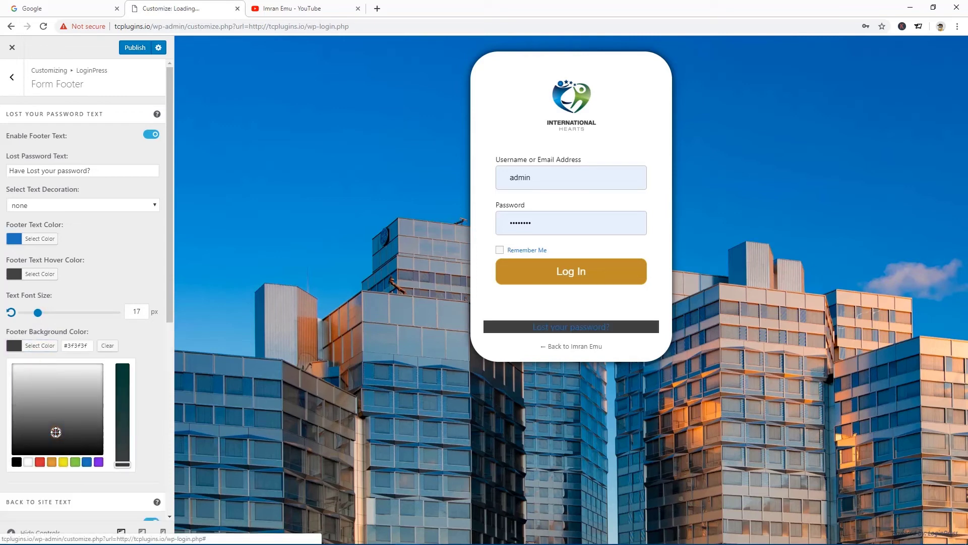
click(27, 462)
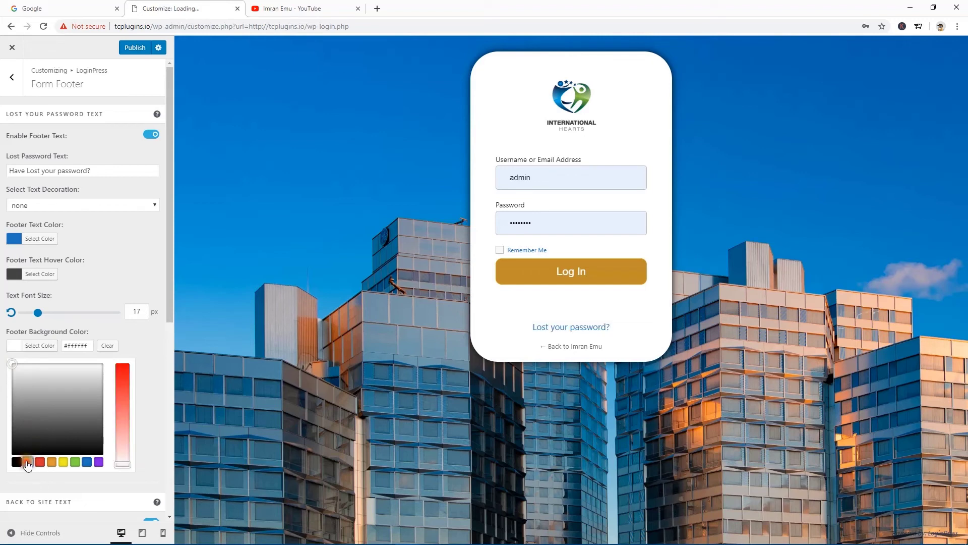
click(13, 347)
- Switch the "Back to" text off and on again and check its text decoration options, keeping none
scroll(19, 348, down, 2)
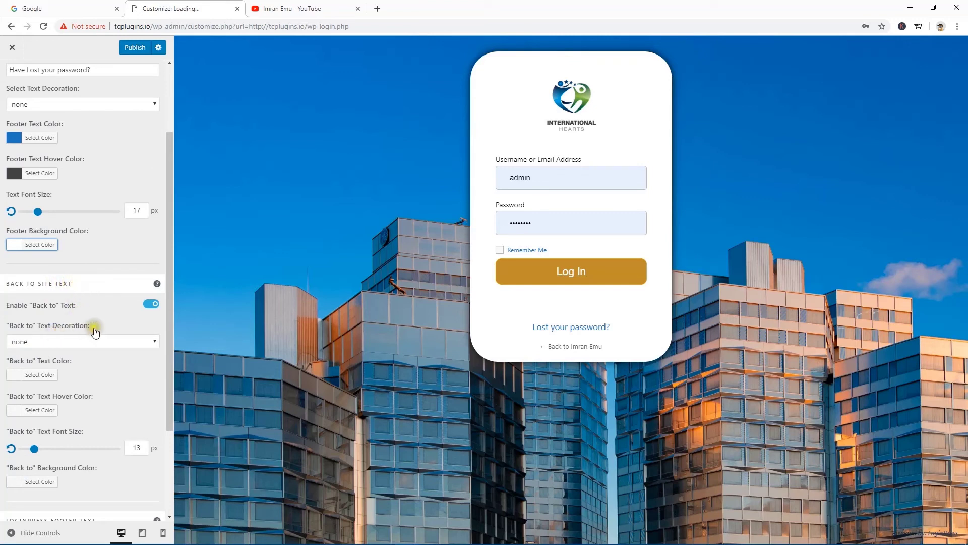
click(150, 305)
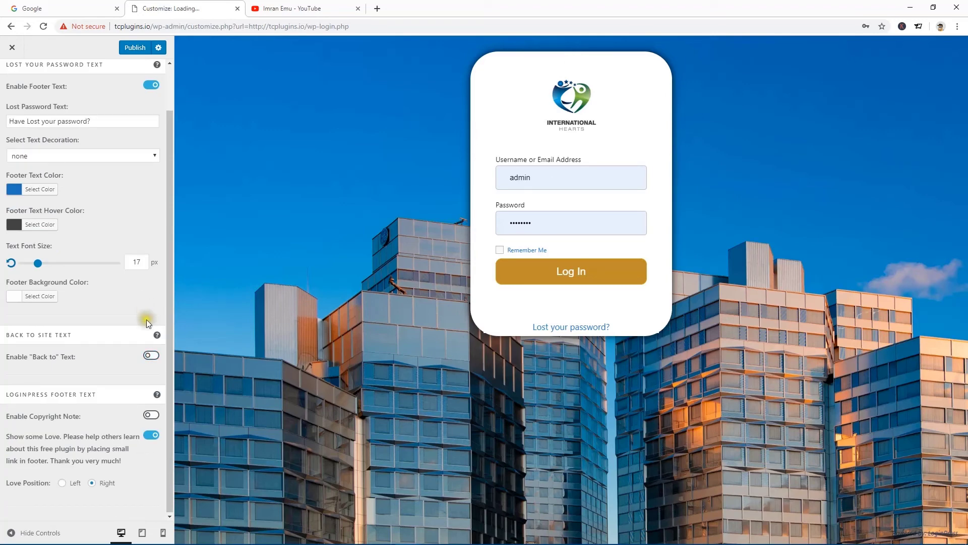
click(151, 356)
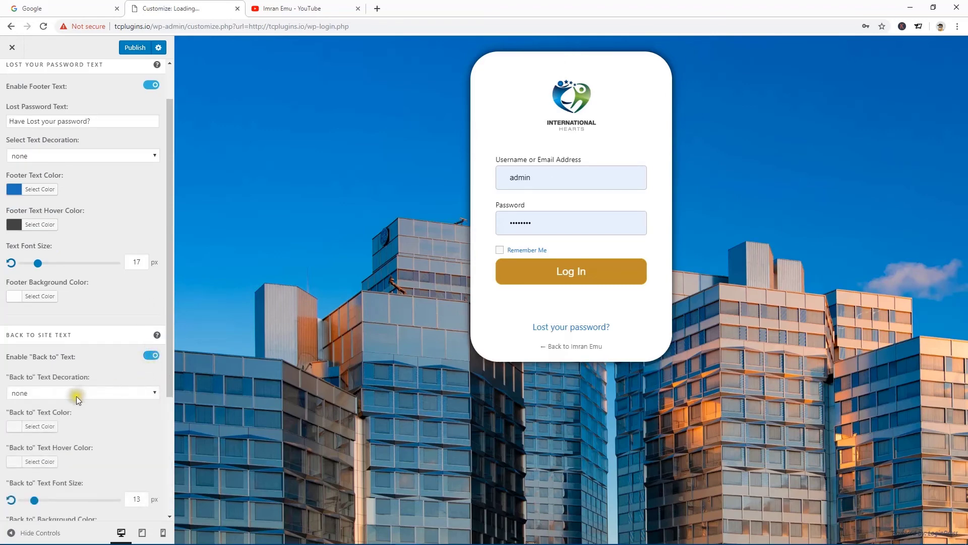
scroll(66, 389, down, 2)
scroll(56, 383, down, 1)
click(73, 289)
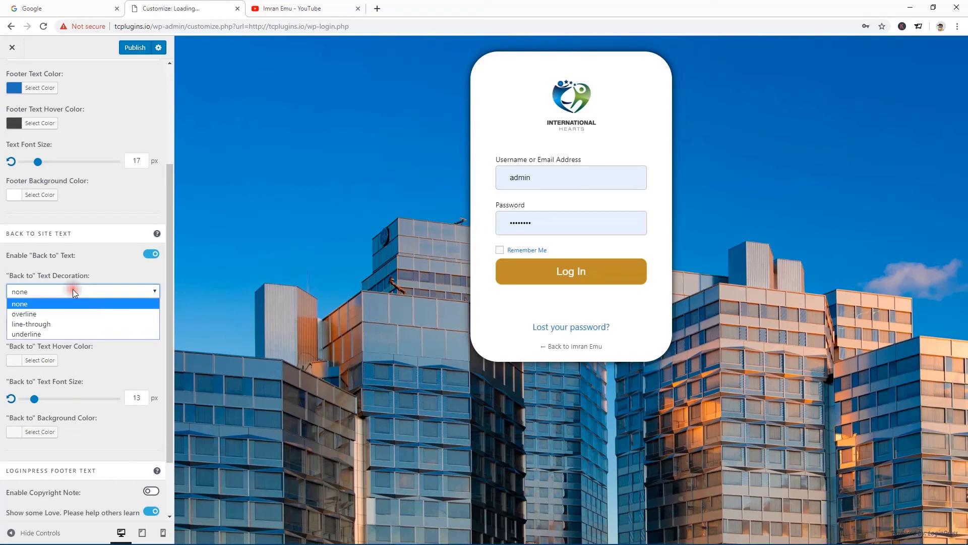
click(77, 291)
- Set the "Back to" text color to dark green #1a7227 and its font size to 17 px
click(14, 327)
click(19, 442)
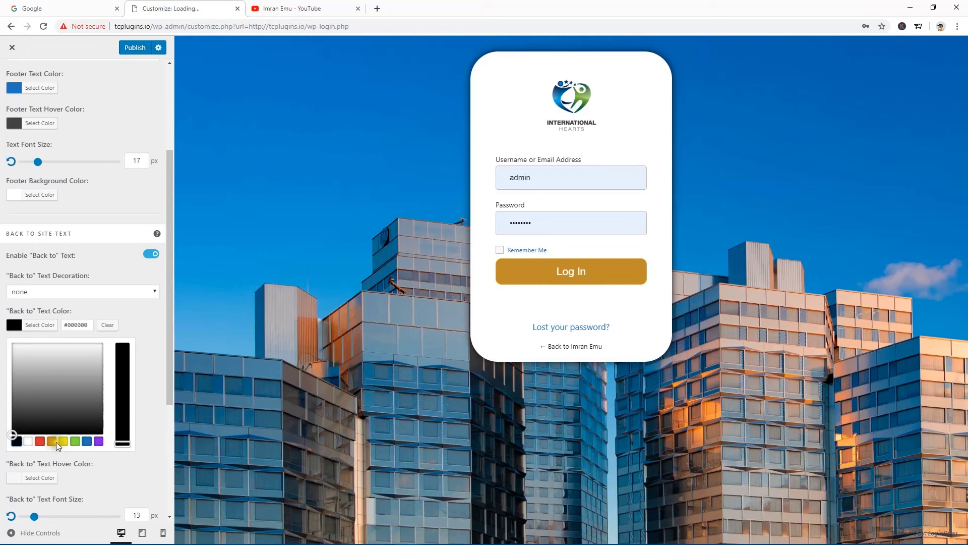
click(40, 442)
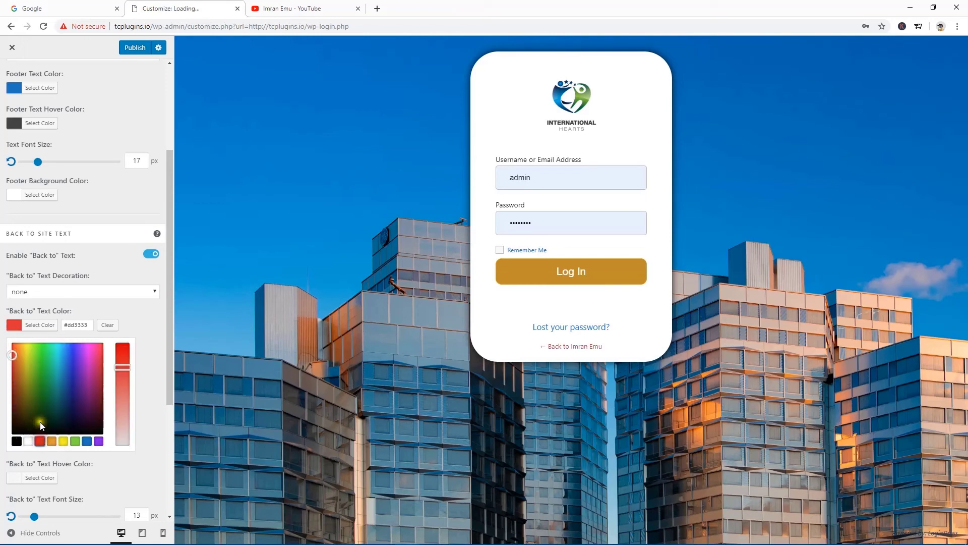
click(44, 392)
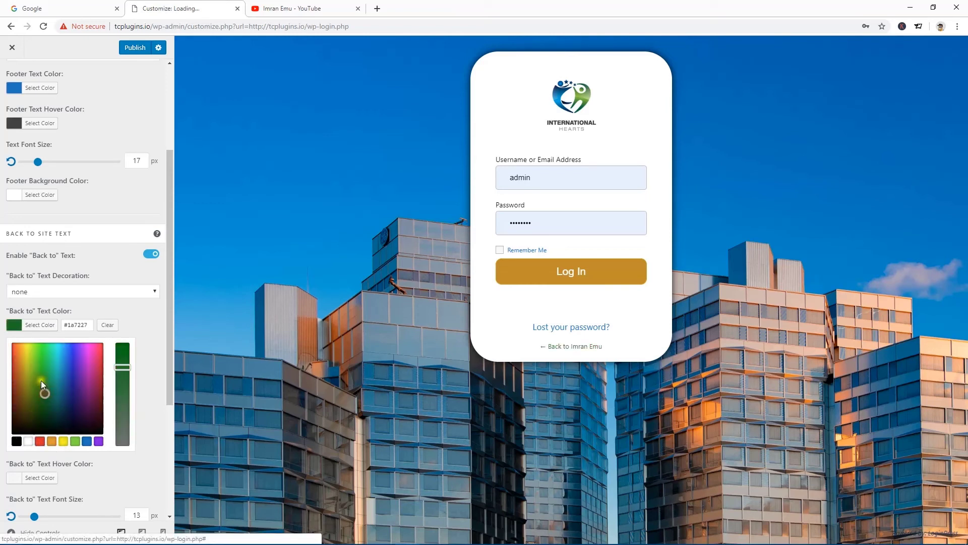
click(14, 324)
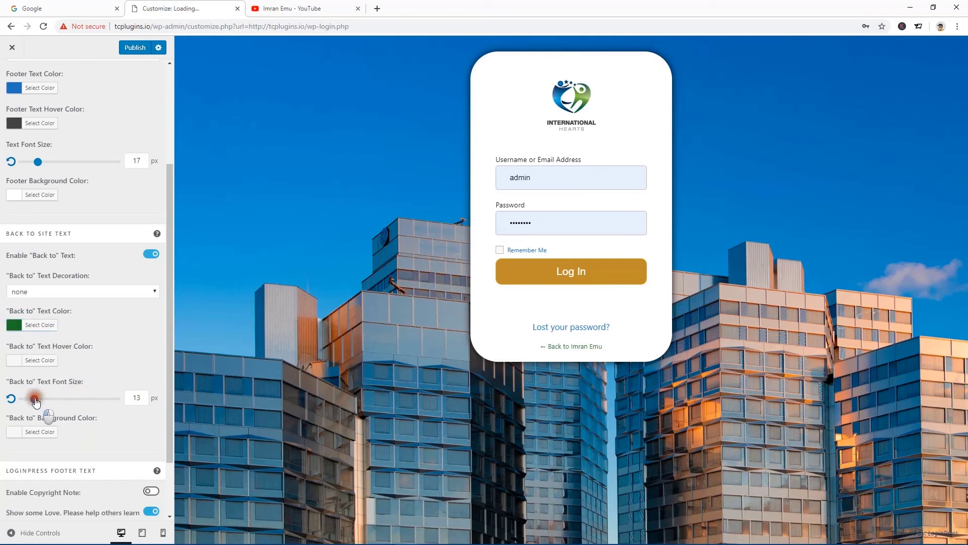
drag(35, 399, 38, 400)
- Try red #dd3333 as the "Back to" background color and set it to white #ffffff
scroll(53, 402, down, 1)
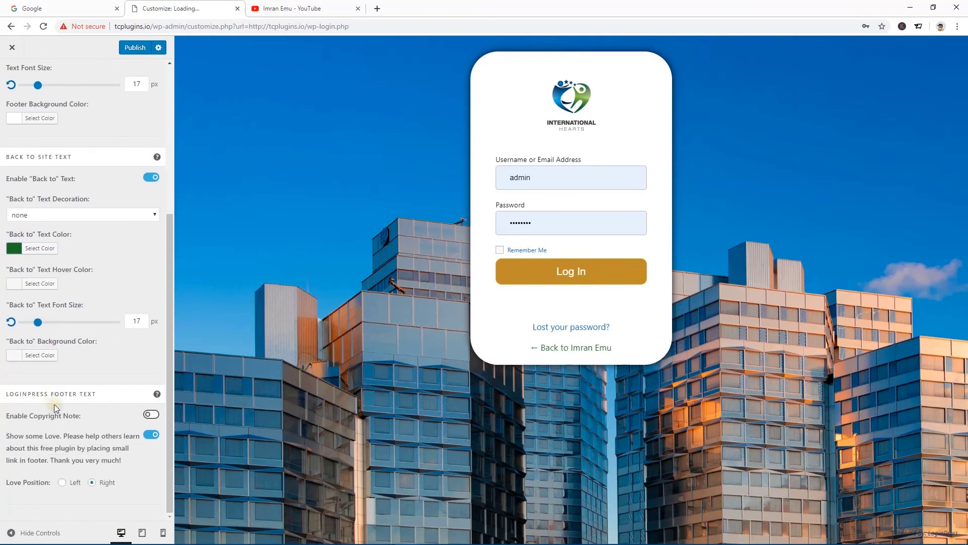
click(14, 356)
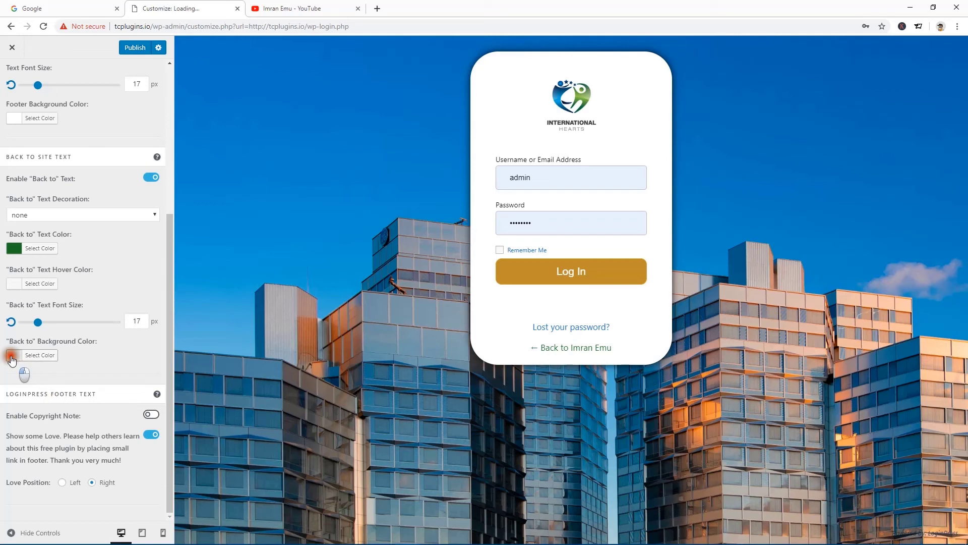
click(40, 472)
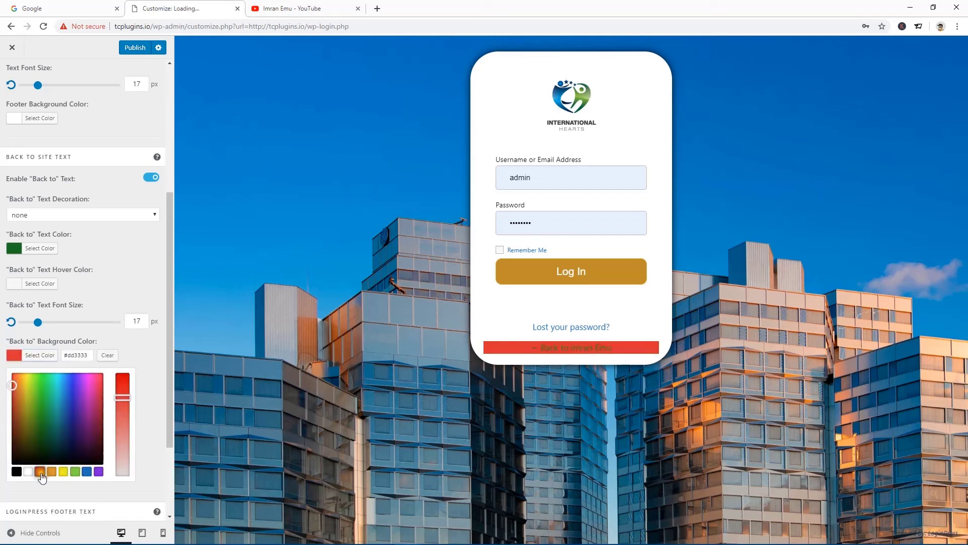
click(28, 472)
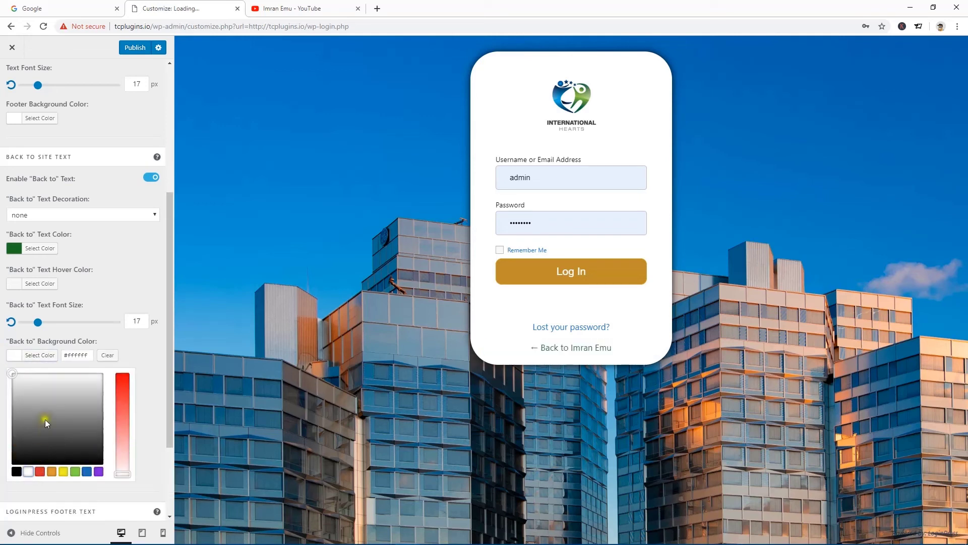
click(14, 356)
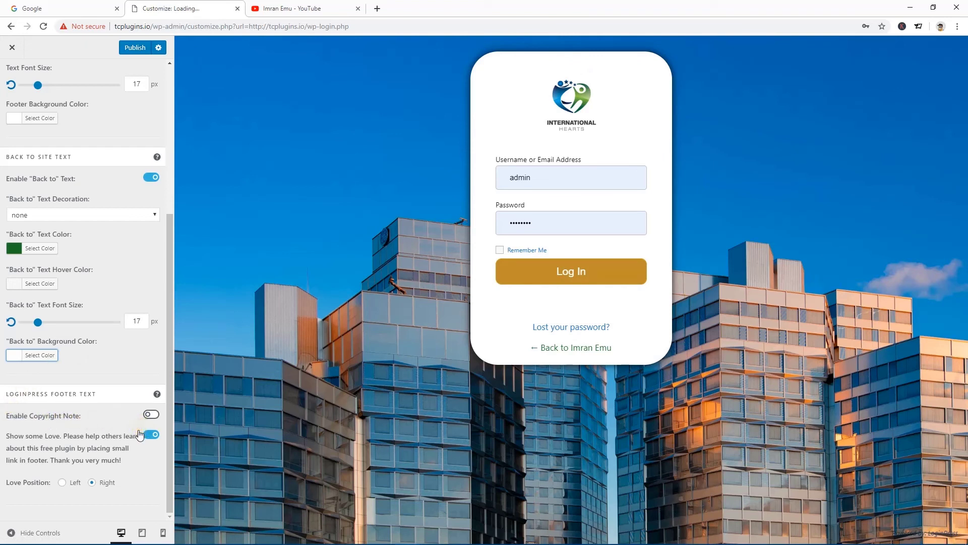
- Try the footer copyright note, switch it and the "Show some Love" plugin link off, and publish the footer changes
click(152, 415)
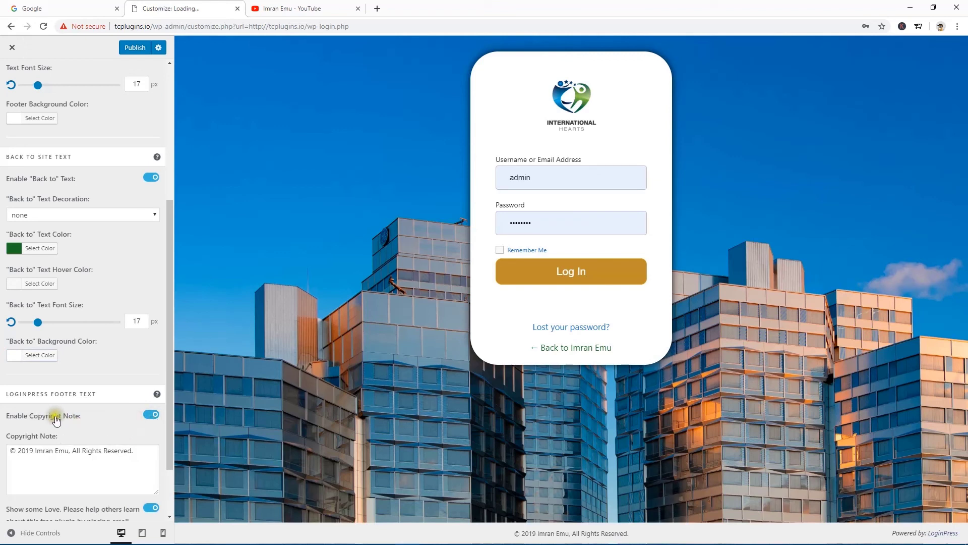
click(153, 415)
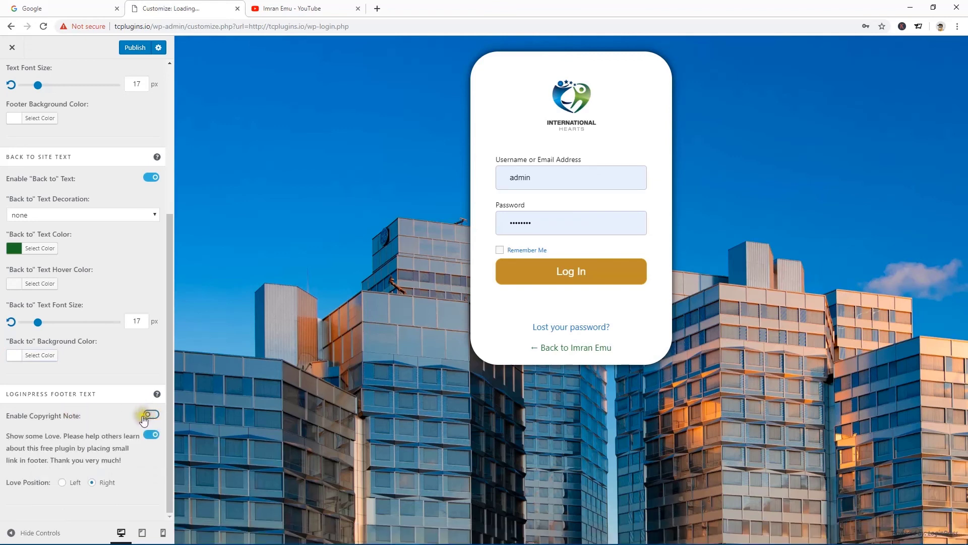
click(151, 435)
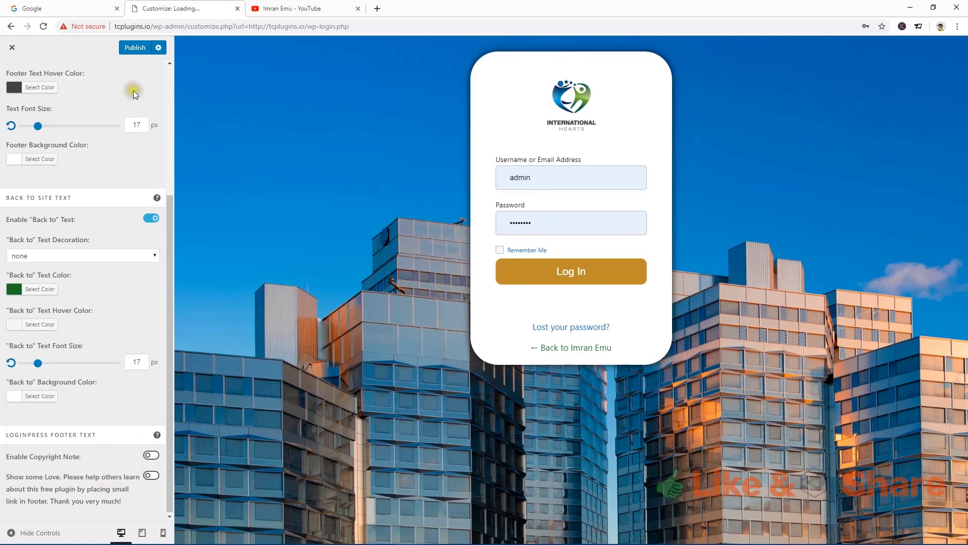
click(134, 49)
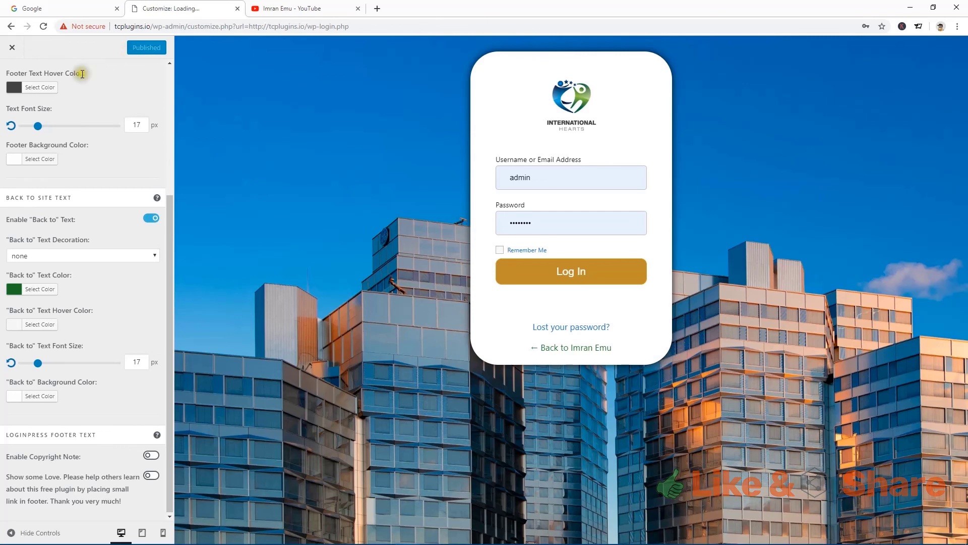
- Leave the form footer settings and look through the Google Fonts and Custom CSS/JS sections of LoginPress
scroll(20, 123, up, 4)
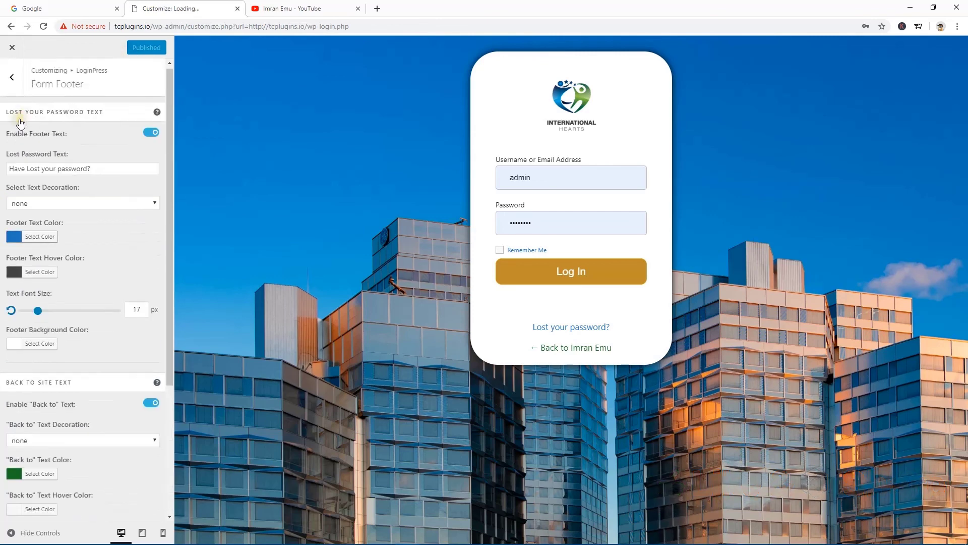
click(12, 77)
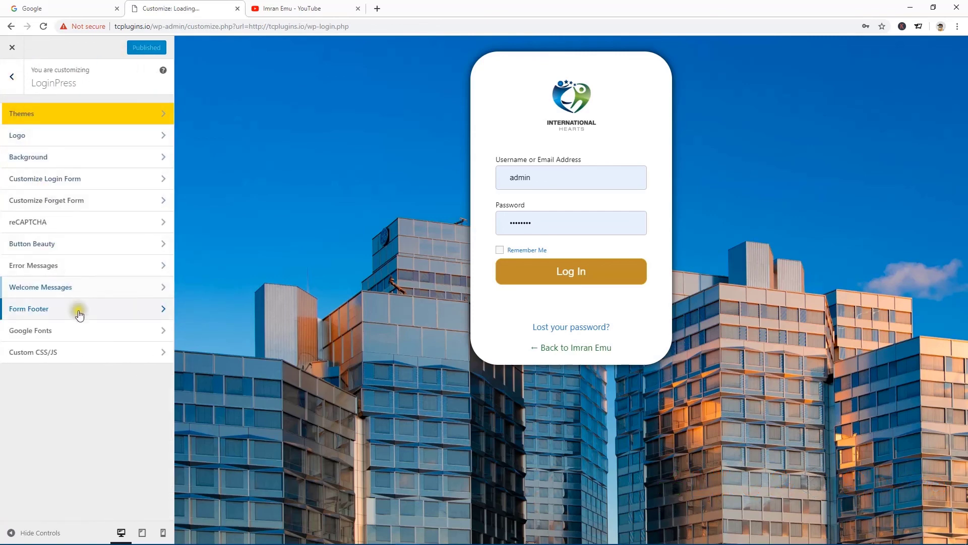
click(75, 332)
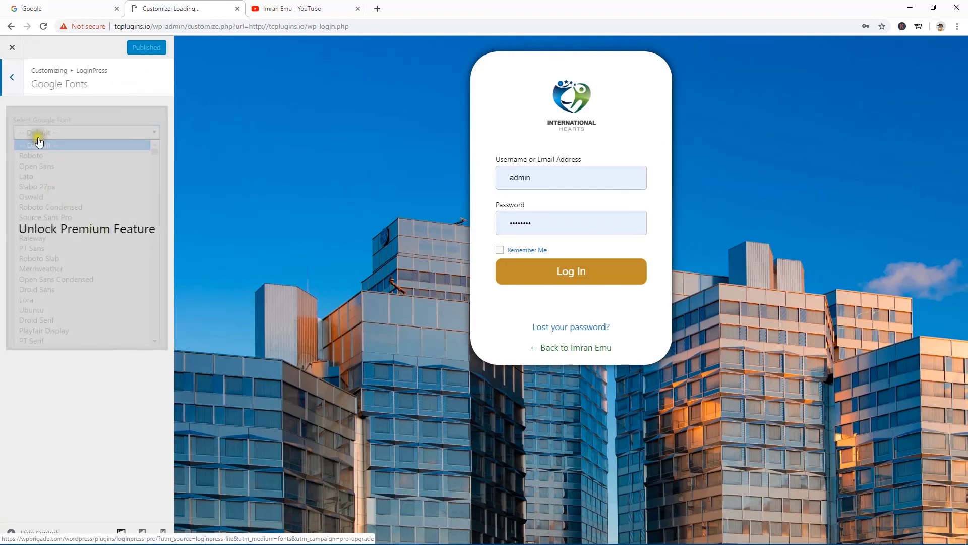
click(13, 80)
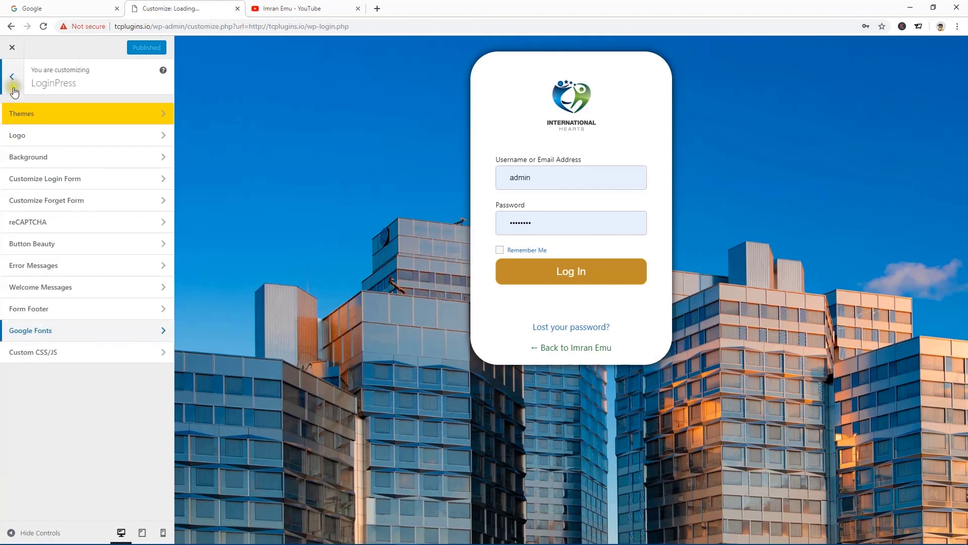
click(61, 333)
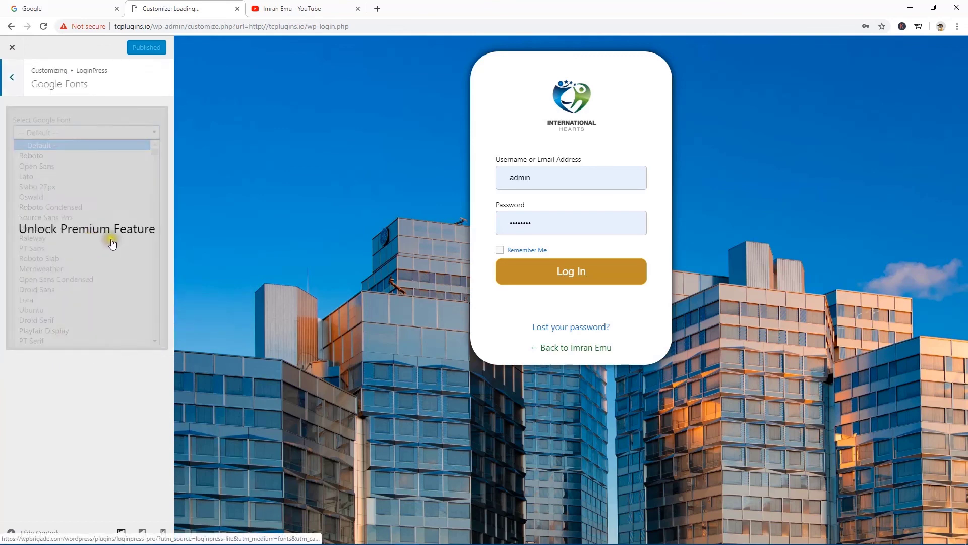
click(12, 77)
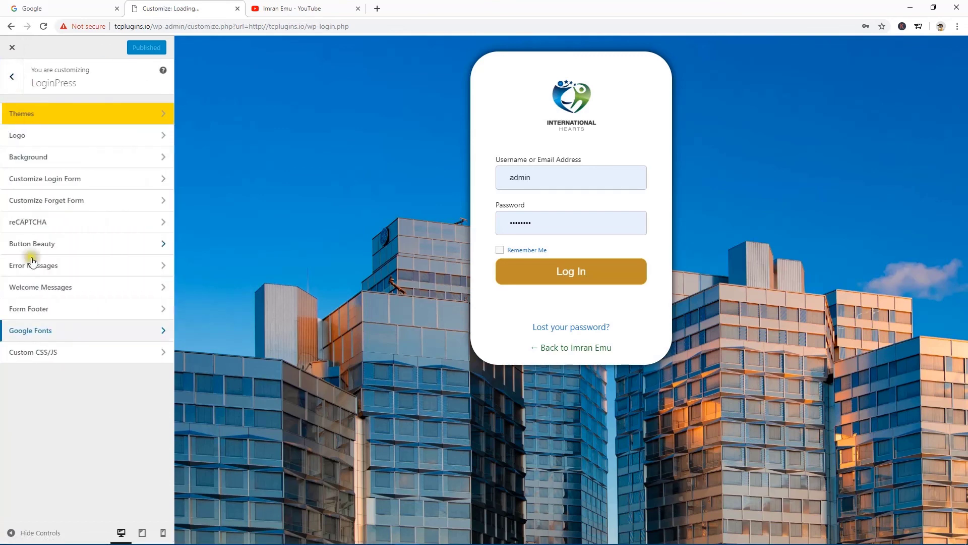
click(53, 355)
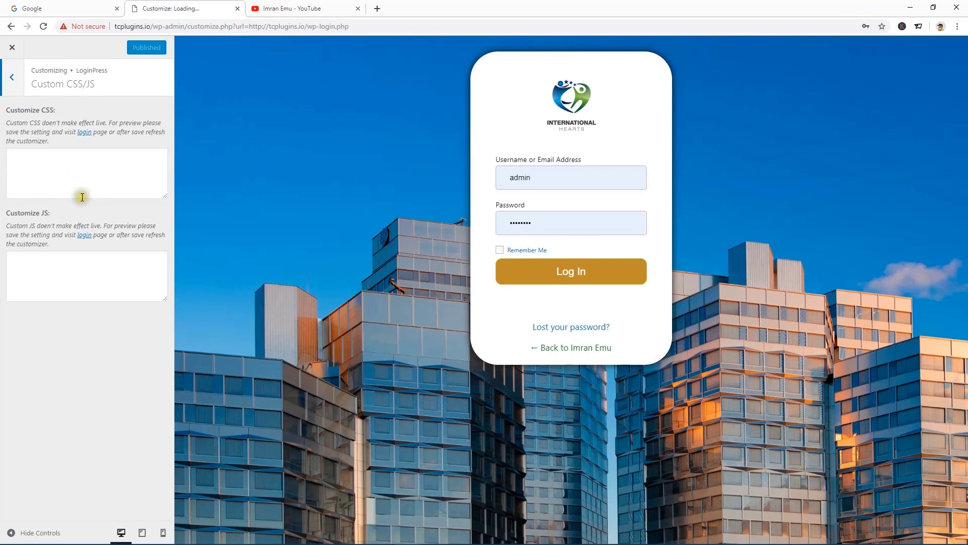
click(12, 80)
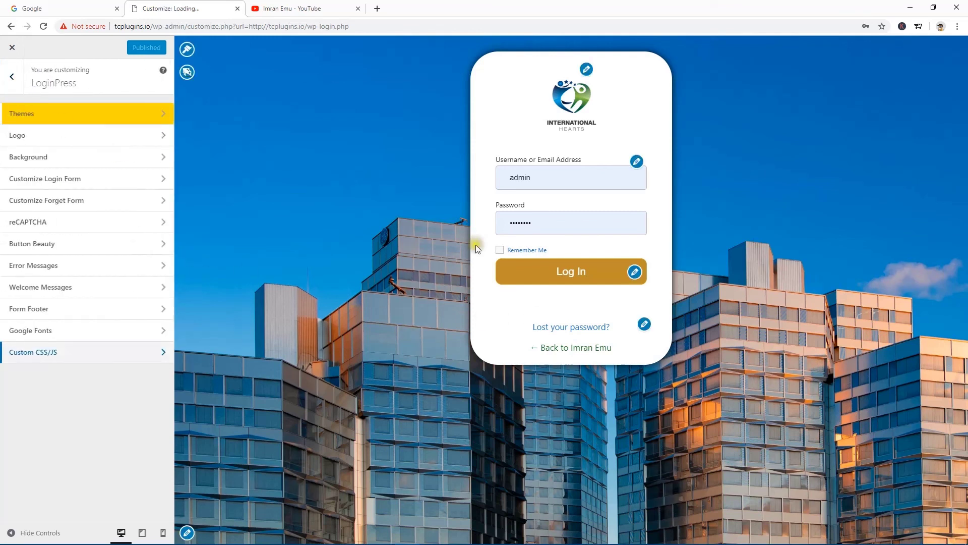